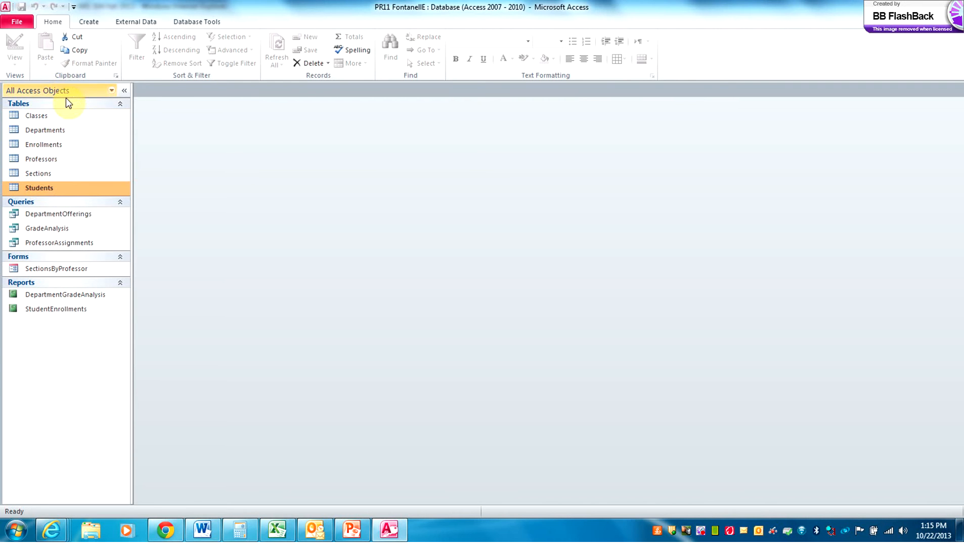
Open the Classes table datasheet of 33 records and select the ClassNo column
{"action": "double_click", "coordinate": [45, 119]}
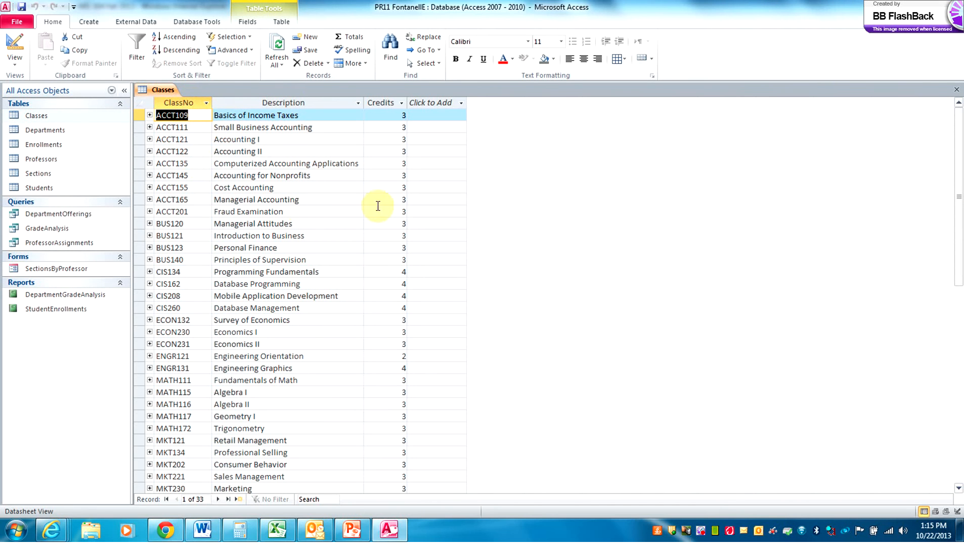
{"action": "left_click", "coordinate": [360, 297]}
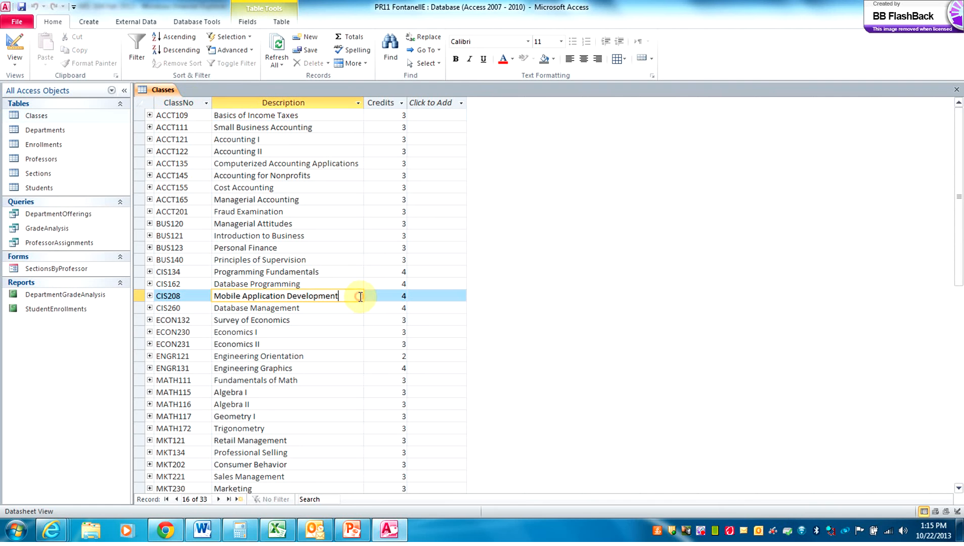
{"action": "left_click", "coordinate": [196, 104]}
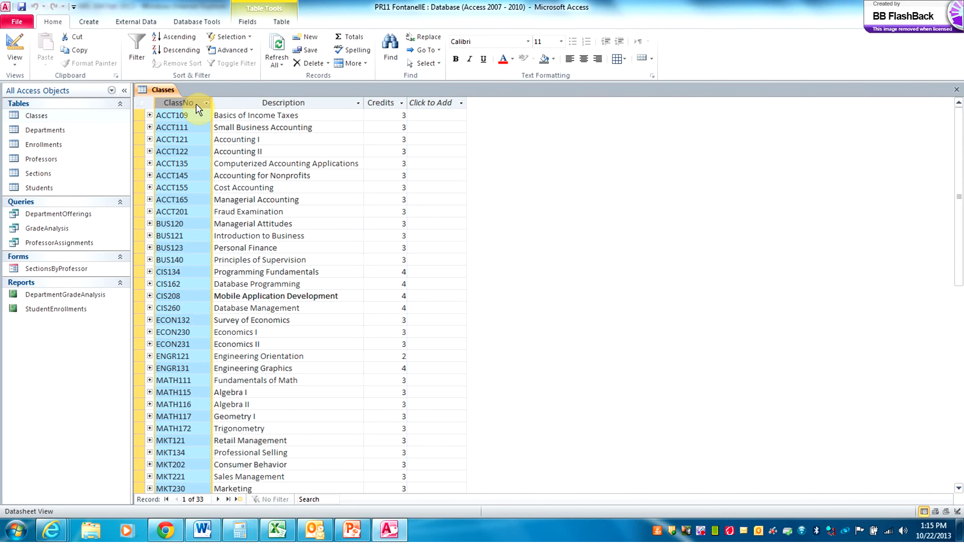
{"action": "left_click", "coordinate": [252, 104]}
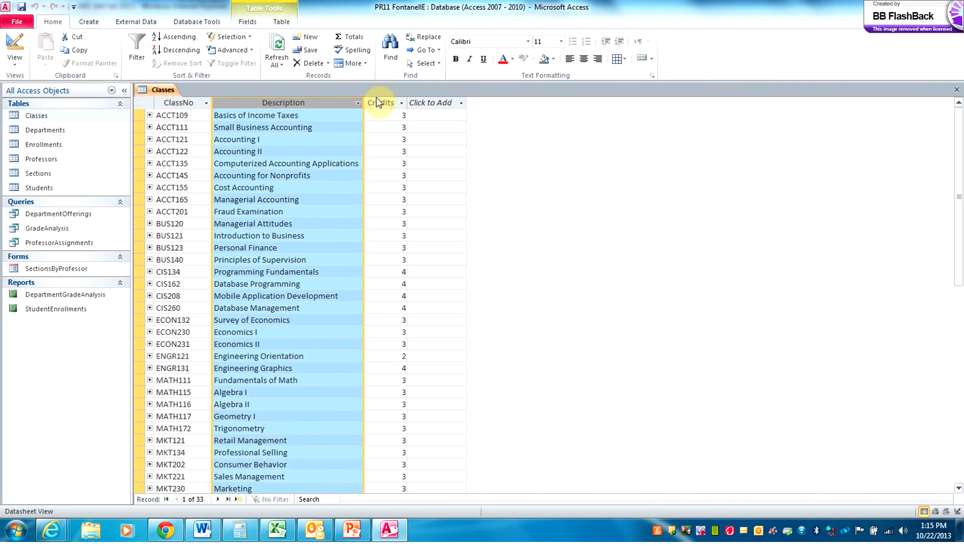
{"action": "left_click", "coordinate": [379, 104]}
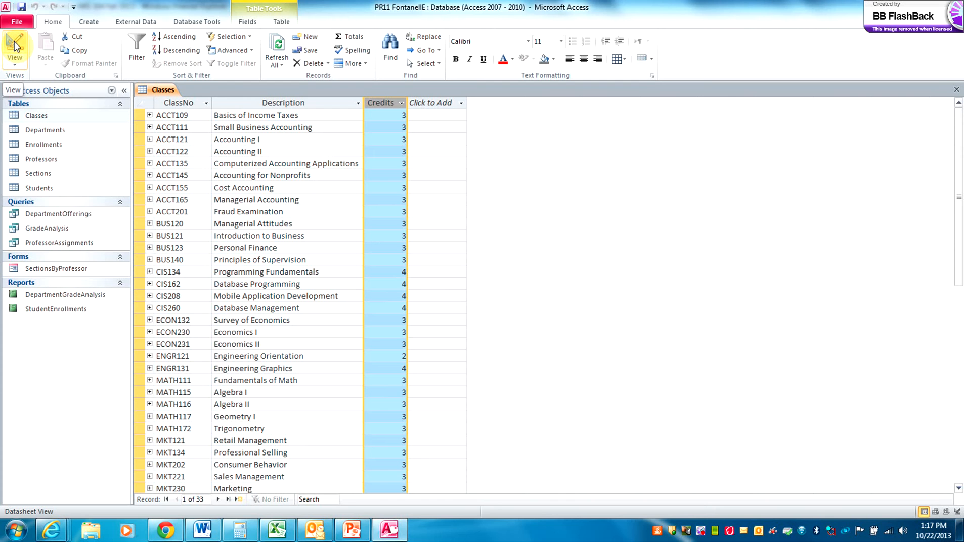
Switch the Classes table to Design view and restore down the Access window
{"action": "left_click", "coordinate": [14, 43]}
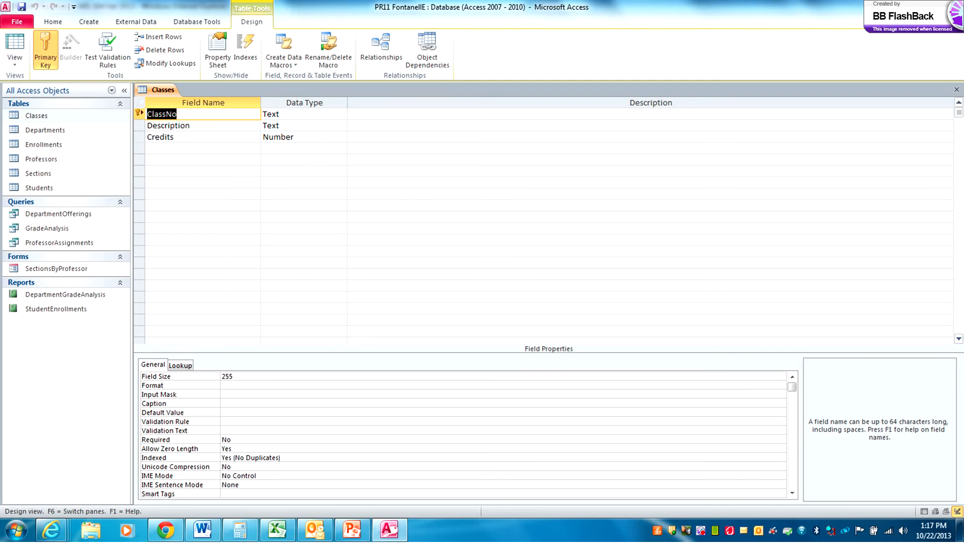
{"action": "left_click", "coordinate": [925, 5]}
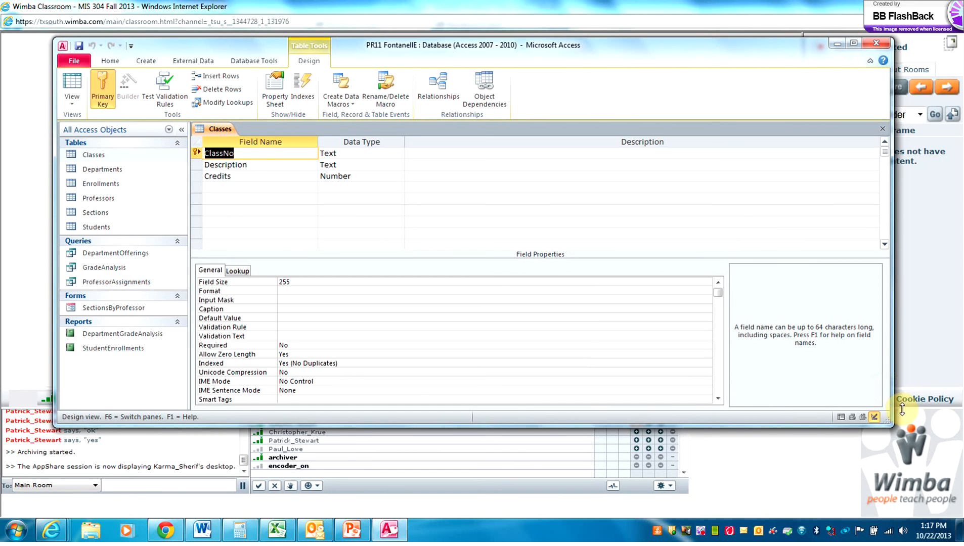
Resize the Access window smaller so the Wimba Classroom page shows behind it
{"action": "left_click_drag", "start_coordinate": [889, 420], "coordinate": [859, 386]}
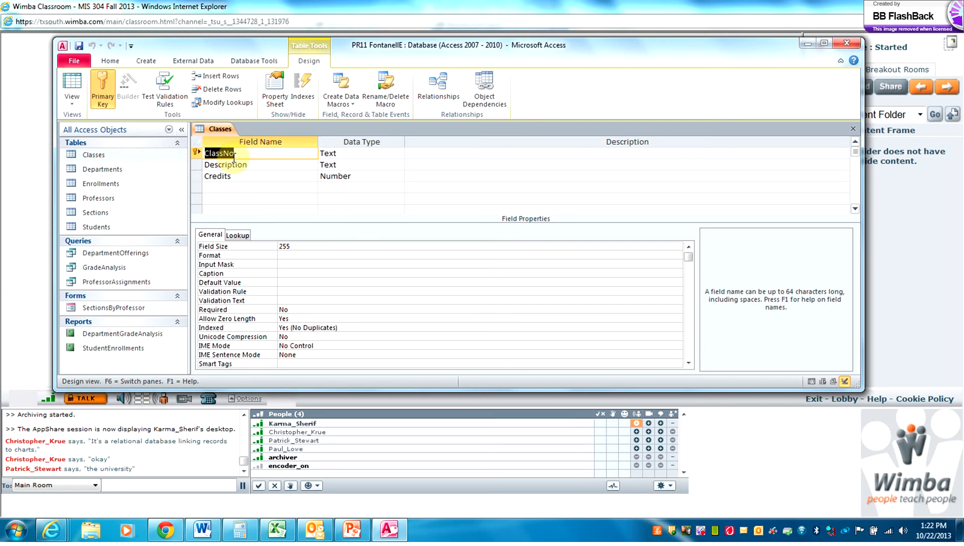
Open the Departments table and view its design, with DepartmentID as the Text key field
{"action": "double_click", "coordinate": [126, 172]}
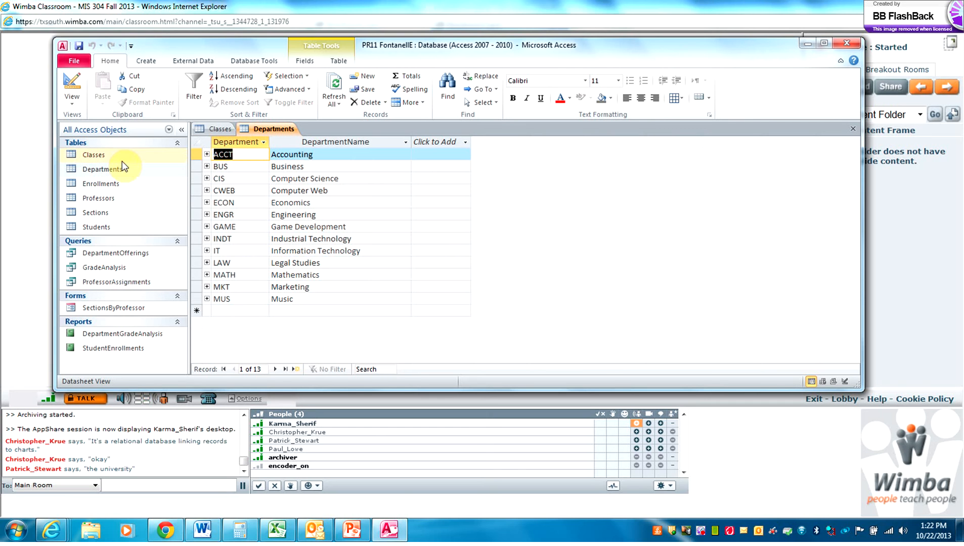
{"action": "left_click", "coordinate": [70, 88]}
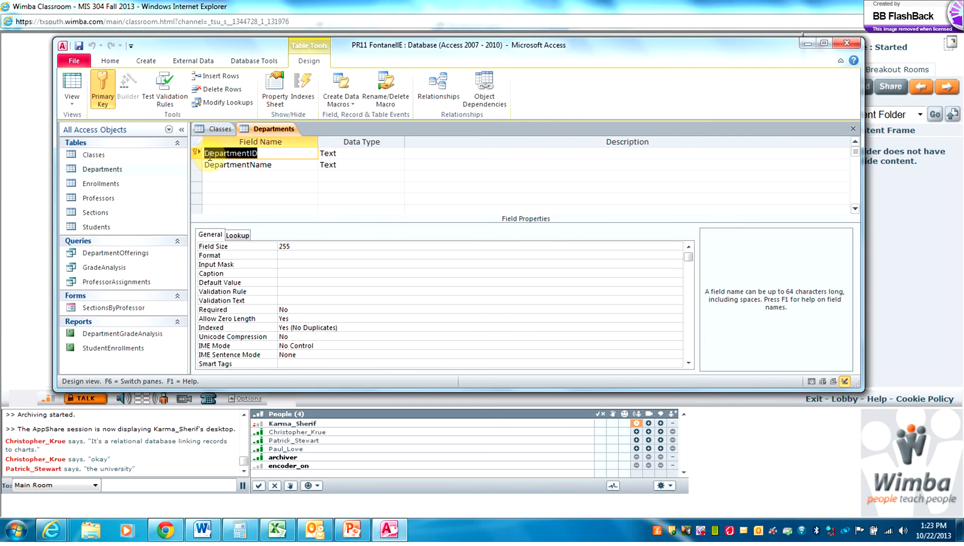
Open the Professors and Students tables, then view the Students design with its Number StudentID key
{"action": "double_click", "coordinate": [109, 198]}
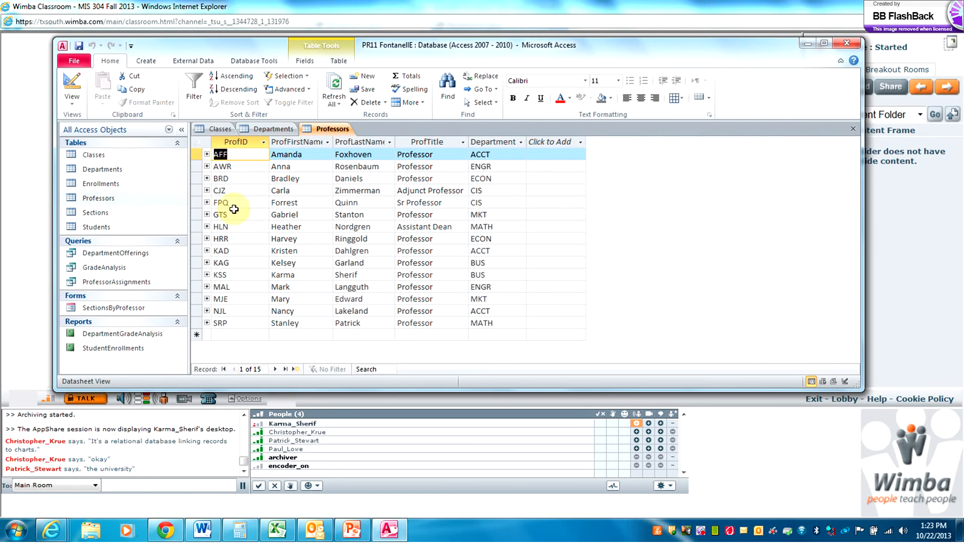
{"action": "double_click", "coordinate": [109, 226]}
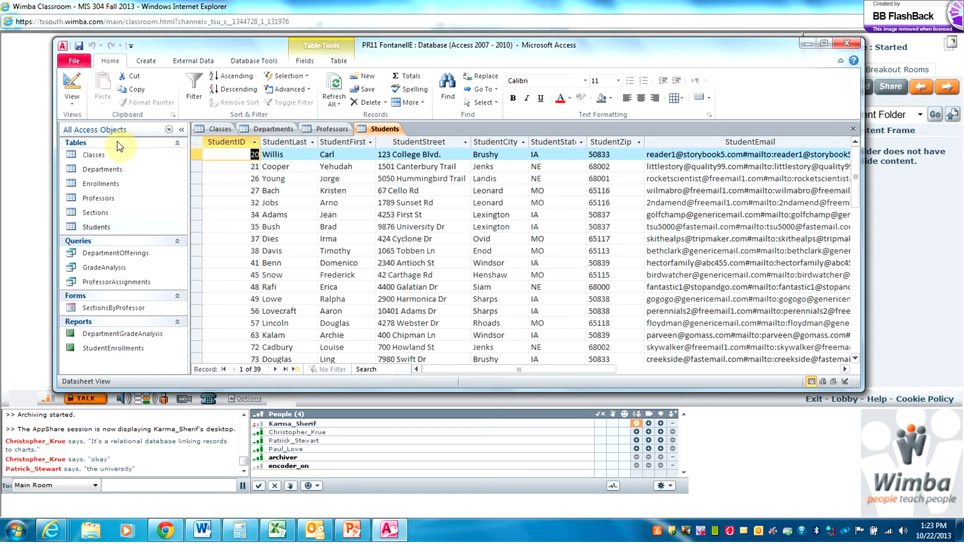
{"action": "left_click", "coordinate": [70, 89]}
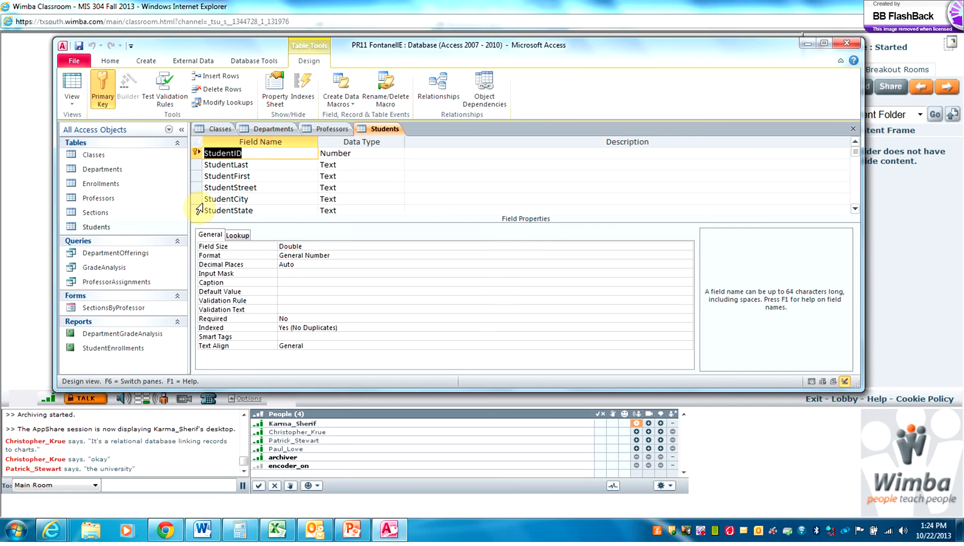
Review the Professors design, then close the Professors, Students, Departments and Classes tables
{"action": "left_click", "coordinate": [321, 129]}
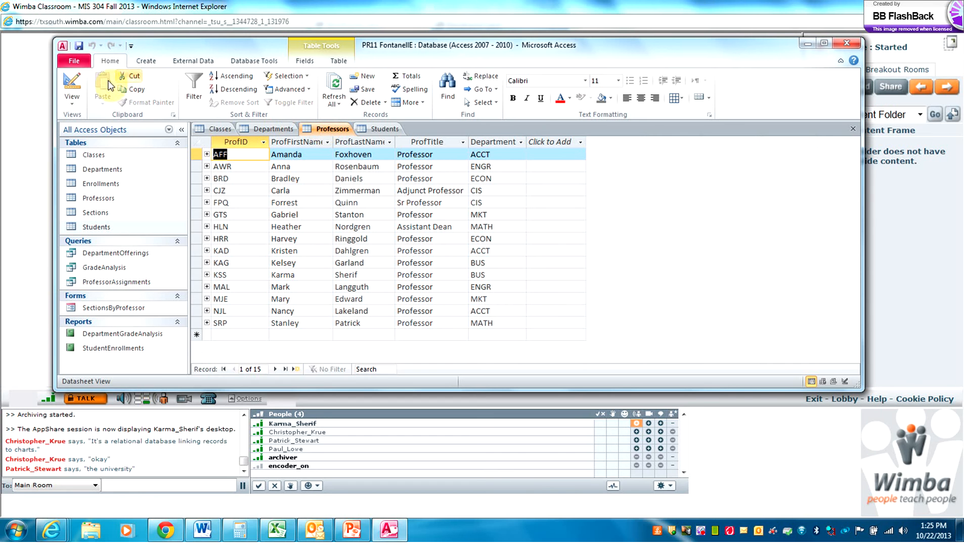
{"action": "left_click", "coordinate": [69, 81]}
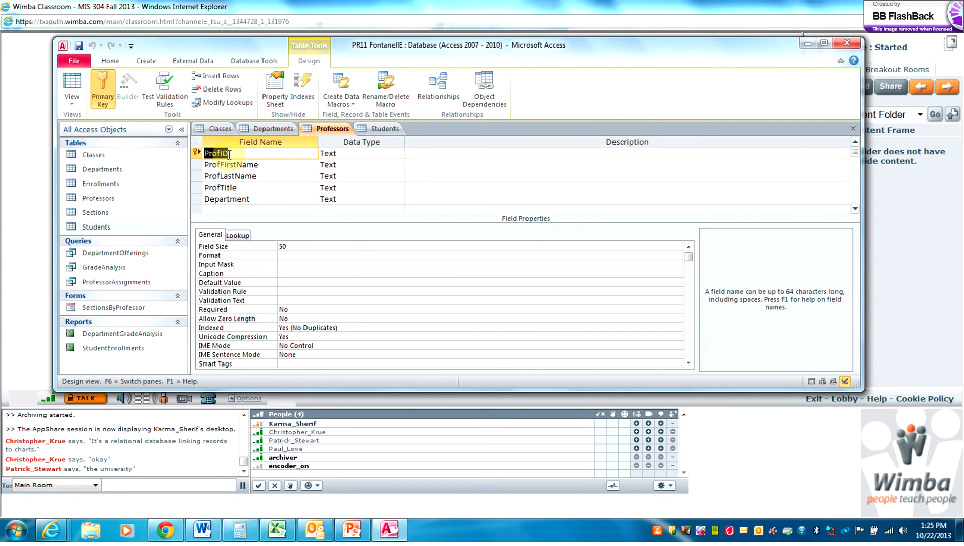
{"action": "left_click", "coordinate": [853, 129]}
{"action": "left_click", "coordinate": [853, 129]}
{"action": "left_click", "coordinate": [853, 129]}
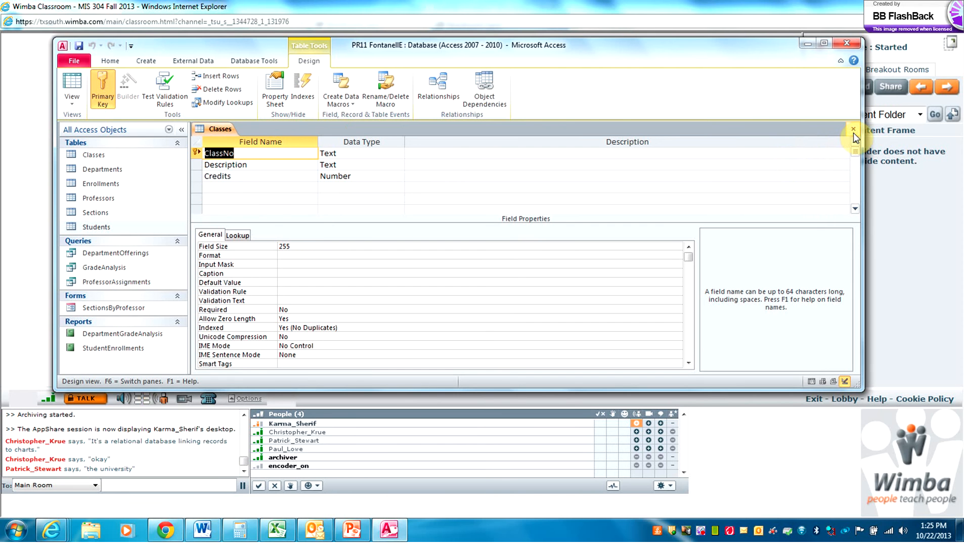
{"action": "left_click", "coordinate": [853, 129]}
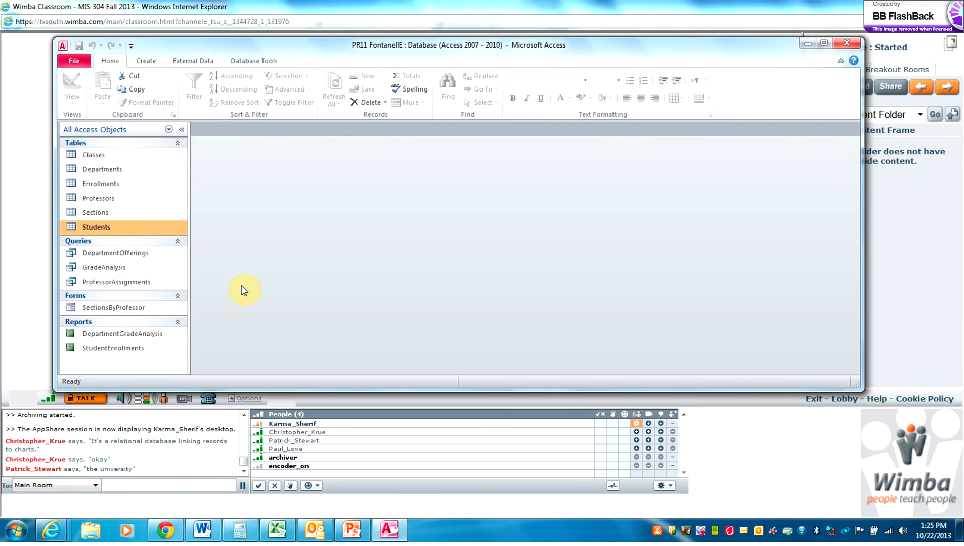
Open the SectionsByProfessor form and put the cursor in section 40's SchoolYear cell
{"action": "double_click", "coordinate": [143, 310]}
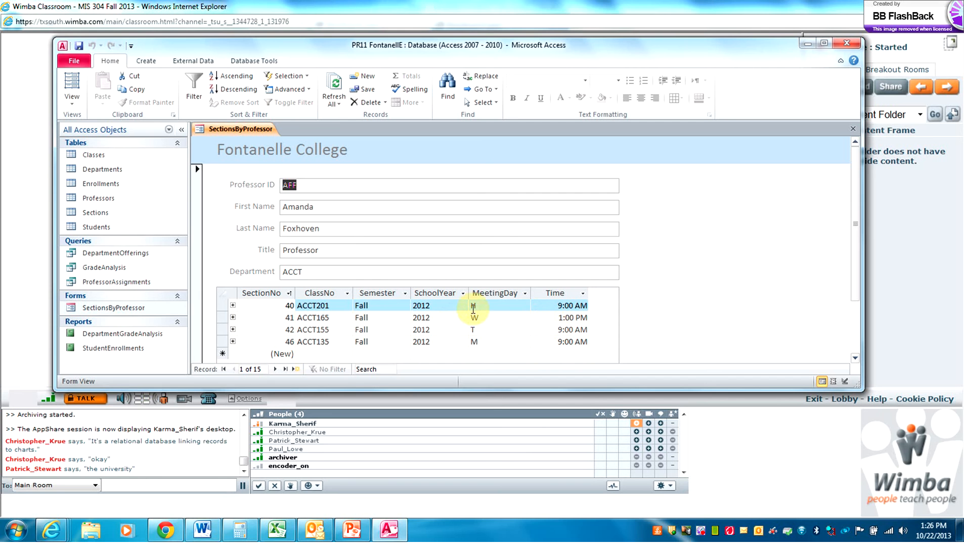
{"action": "left_click", "coordinate": [438, 307]}
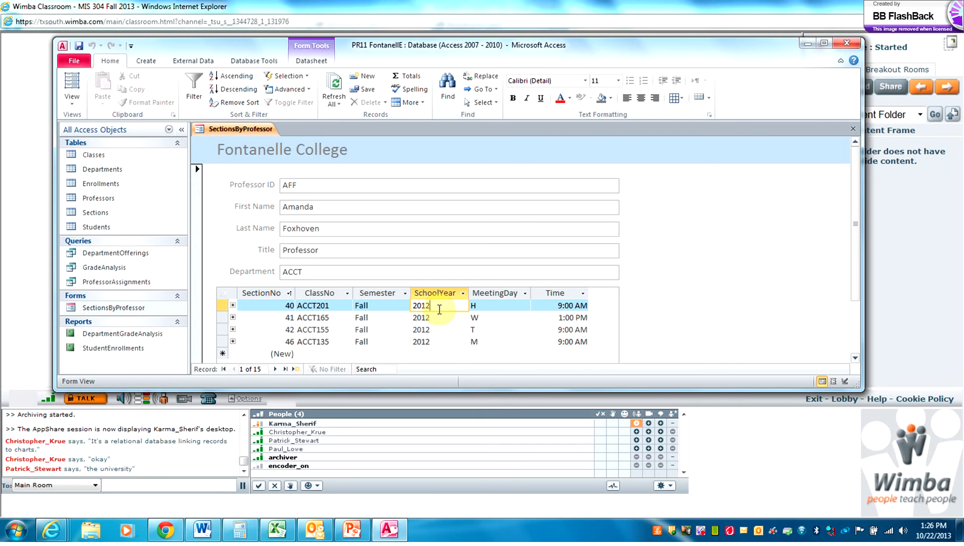
Replace the final 2 with 3 in the SchoolYear of sections 40, 41, 42 and 46
{"action": "key", "text": "BackSpace"}
{"action": "type", "text": "3"}
{"action": "left_click", "coordinate": [440, 317]}
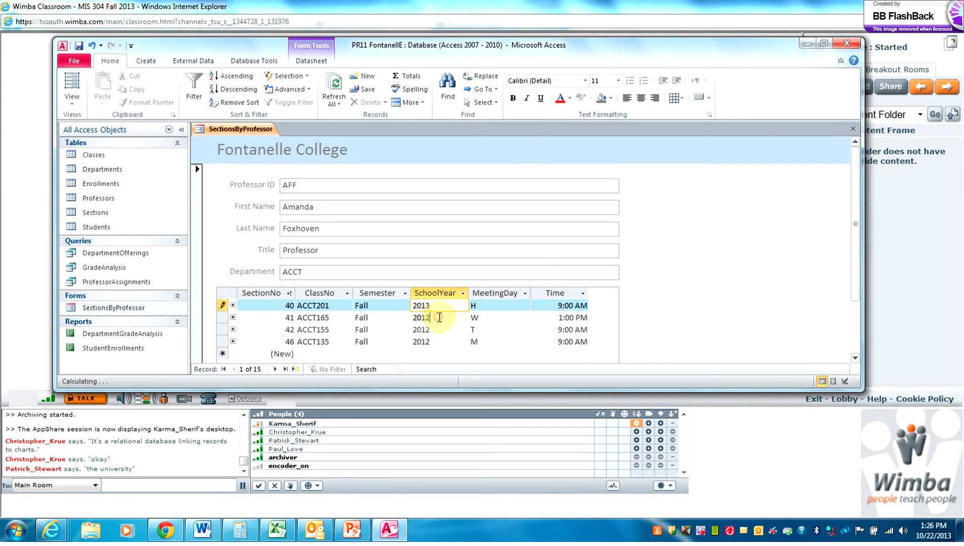
{"action": "key", "text": "BackSpace"}
{"action": "type", "text": "3"}
{"action": "left_click", "coordinate": [441, 329]}
{"action": "key", "text": "BackSpace"}
{"action": "type", "text": "3"}
{"action": "left_click", "coordinate": [438, 346]}
{"action": "left_click", "coordinate": [438, 342]}
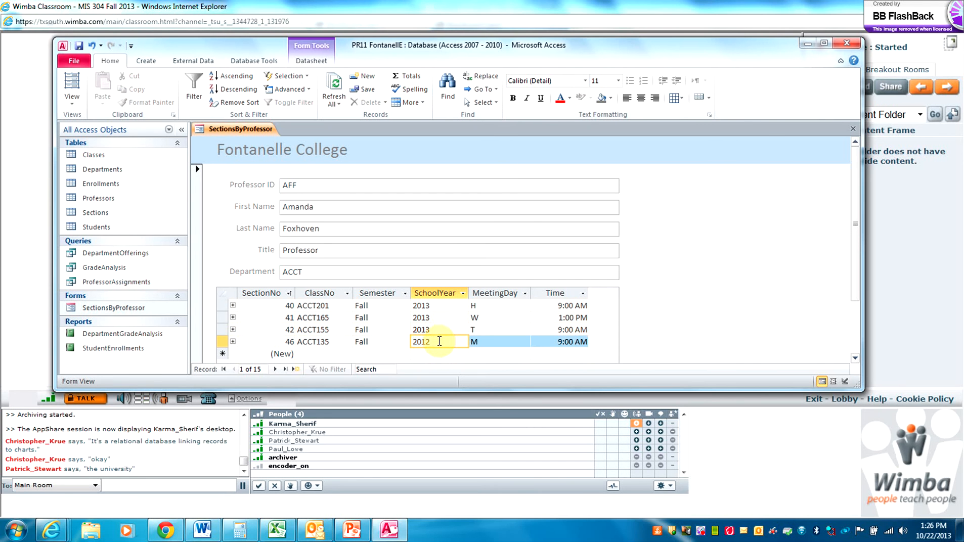
{"action": "key", "text": "BackSpace"}
{"action": "type", "text": "3"}
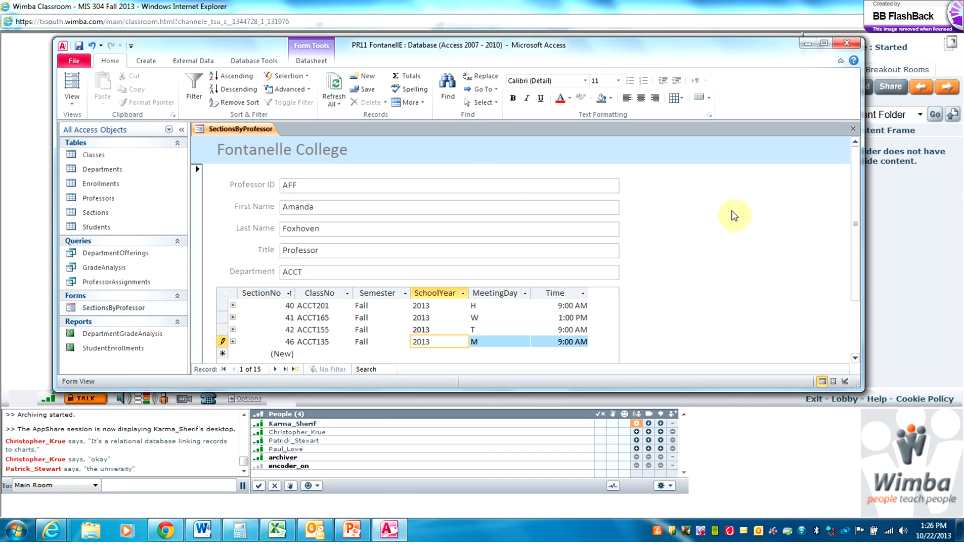
Close the form, confirm in the Sections table that sections 40–42 show 2013, then close it
{"action": "left_click", "coordinate": [852, 129]}
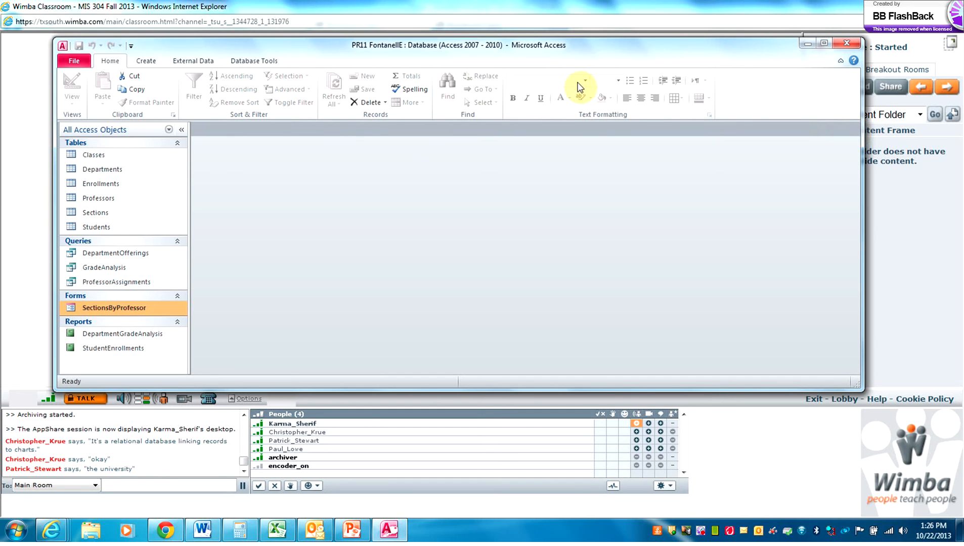
{"action": "left_click", "coordinate": [109, 215]}
{"action": "left_click", "coordinate": [110, 214]}
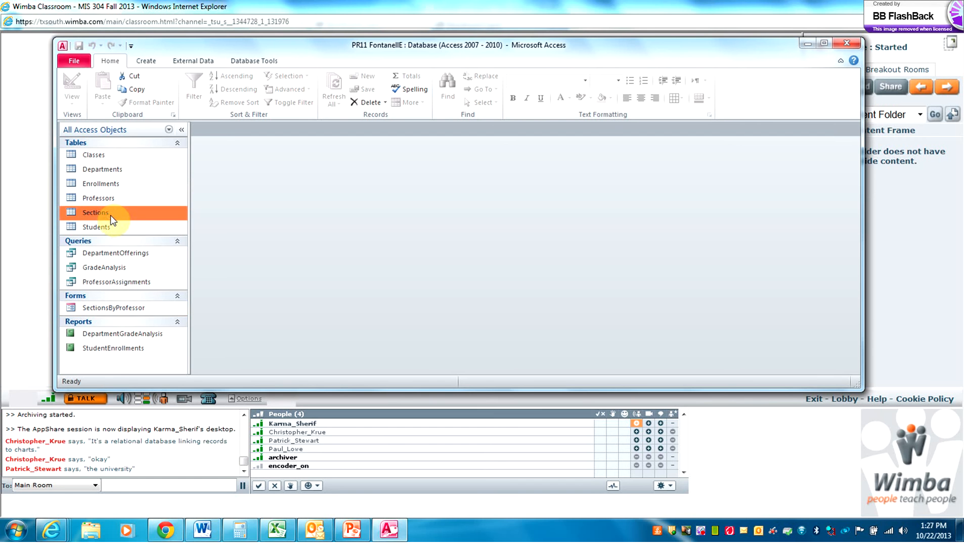
{"action": "double_click", "coordinate": [101, 214]}
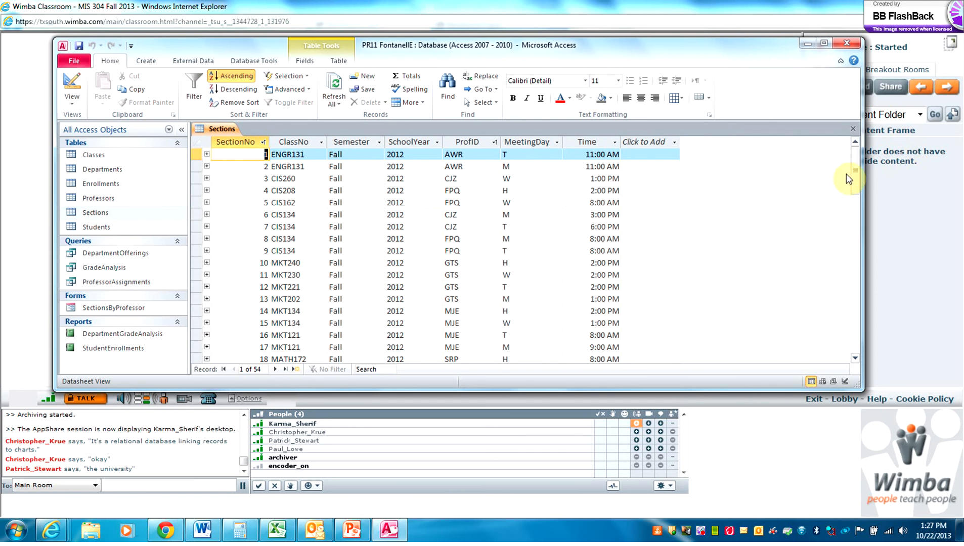
{"action": "left_click_drag", "start_coordinate": [855, 177], "coordinate": [855, 260]}
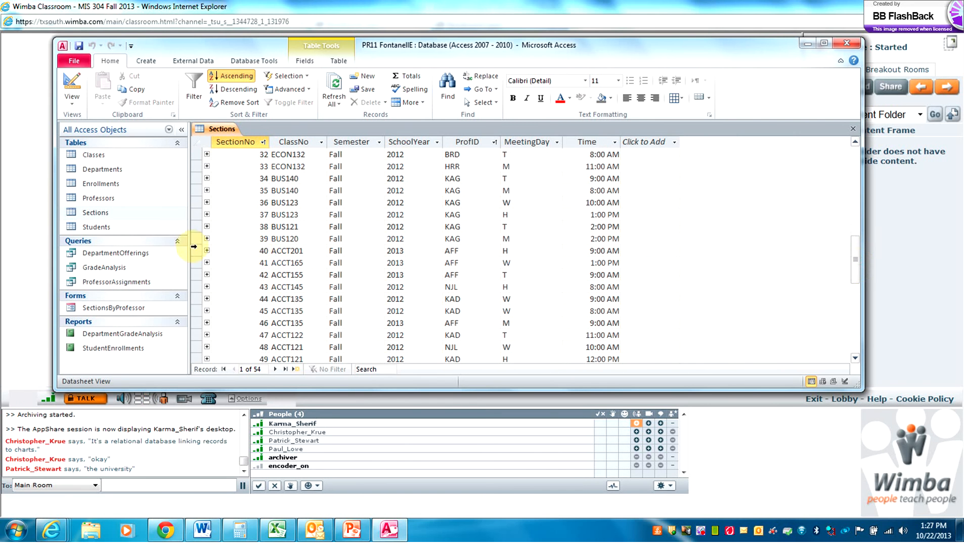
{"action": "left_click_drag", "start_coordinate": [195, 251], "coordinate": [213, 280]}
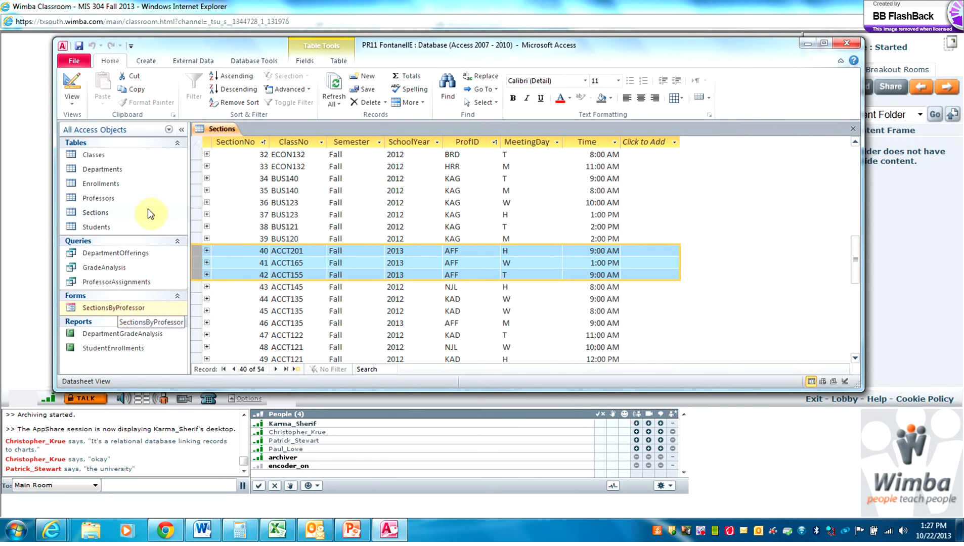
{"action": "left_click", "coordinate": [852, 128]}
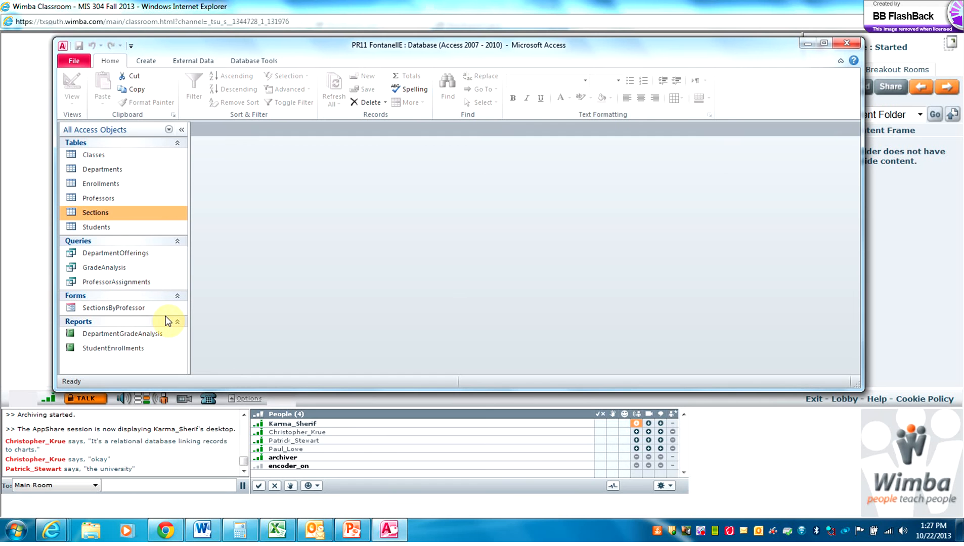
Open the GradeAnalysis query, showing 66 records of classes, sections, grades and student IDs
{"action": "left_click", "coordinate": [126, 256]}
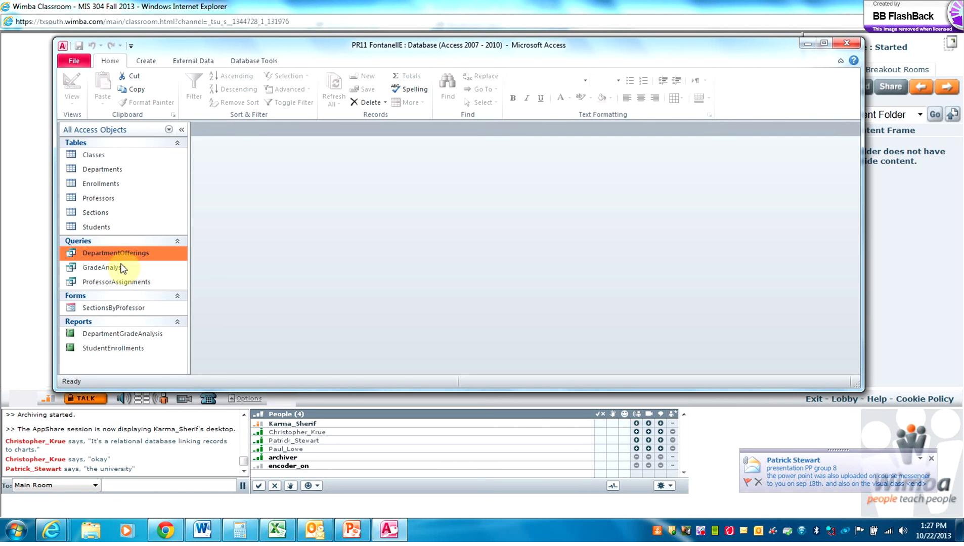
{"action": "left_click", "coordinate": [121, 269]}
{"action": "double_click", "coordinate": [121, 269]}
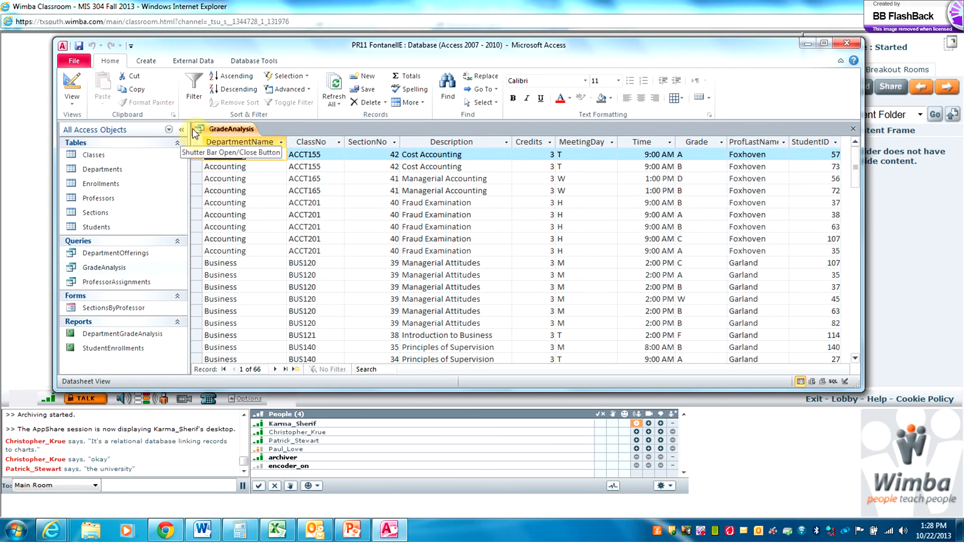
Open the Relationships diagram from Database Tools and point out the ClassNo field in Classes
{"action": "left_click", "coordinate": [252, 61]}
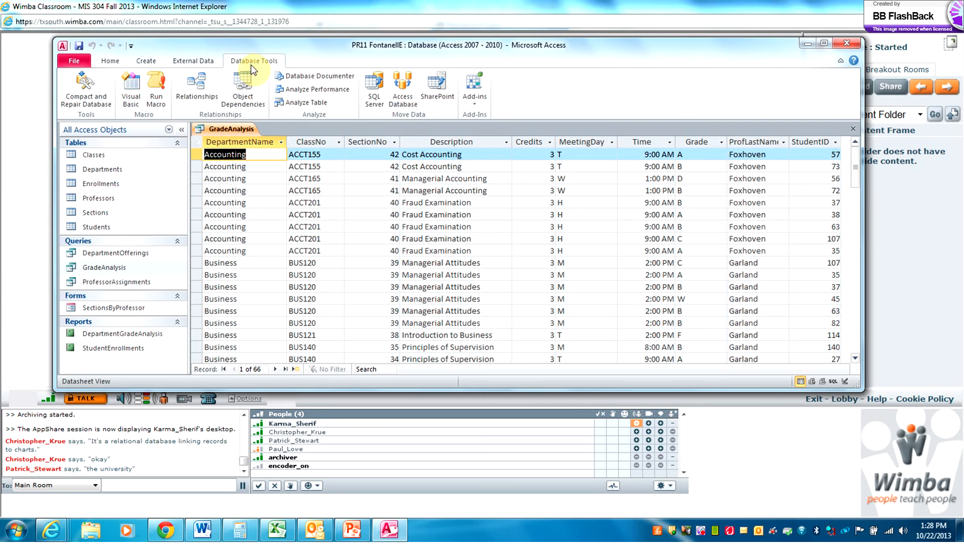
{"action": "left_click", "coordinate": [206, 82]}
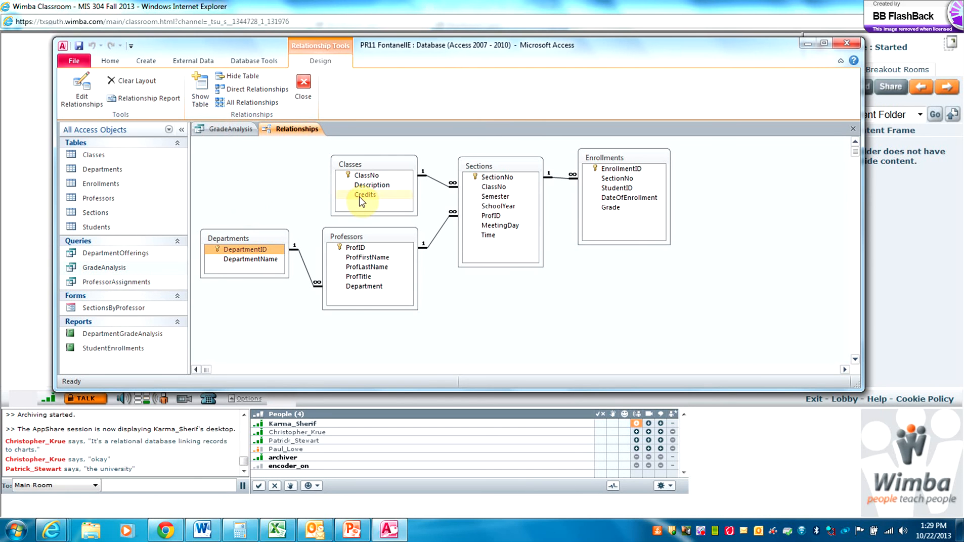
{"action": "left_click", "coordinate": [365, 176]}
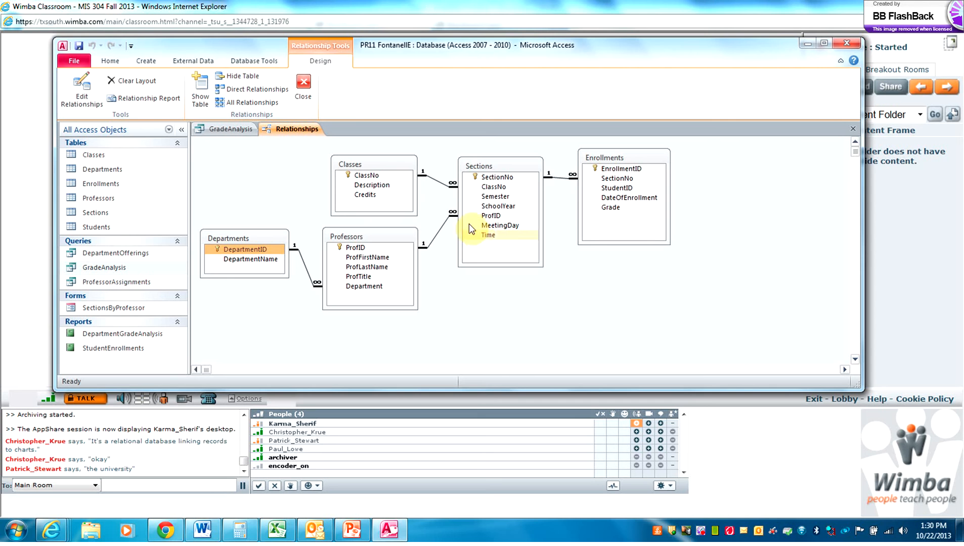
{"action": "left_click", "coordinate": [98, 401]}
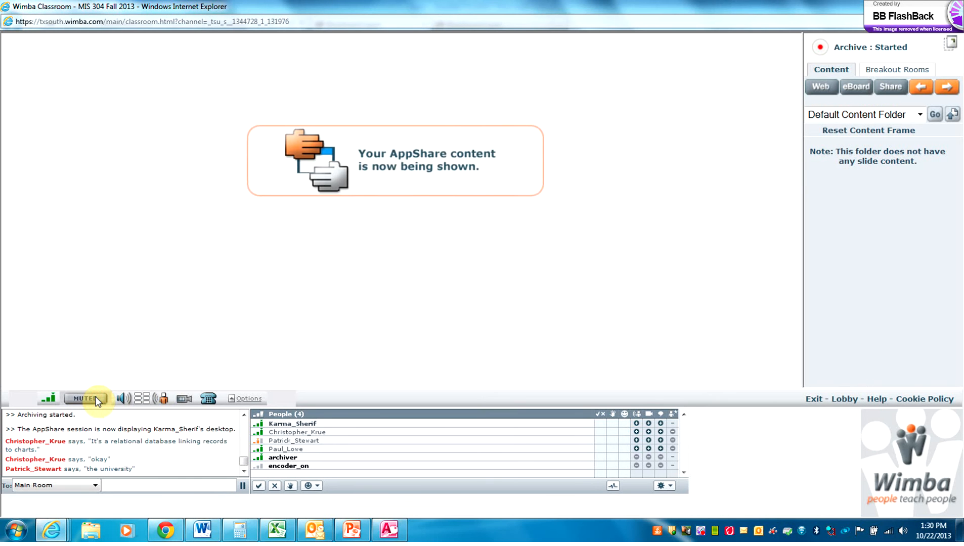
{"action": "left_click", "coordinate": [97, 401]}
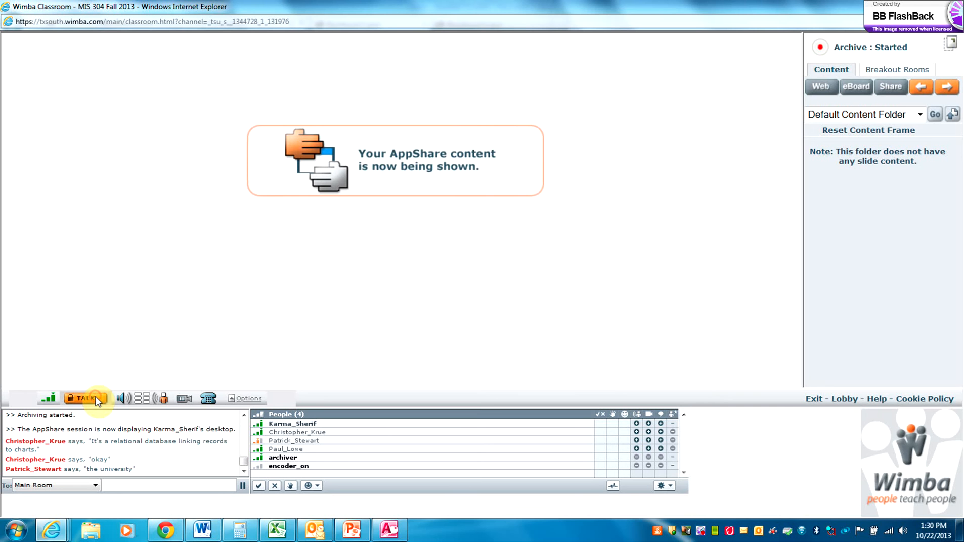
{"action": "left_click", "coordinate": [382, 536]}
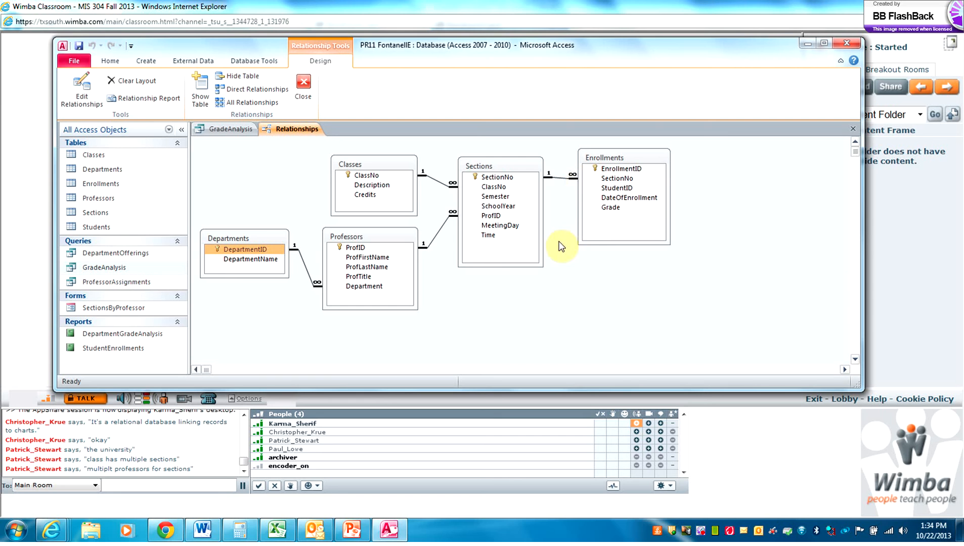
Minimize Access to reveal the Wimba Classroom page
{"action": "left_click", "coordinate": [799, 44]}
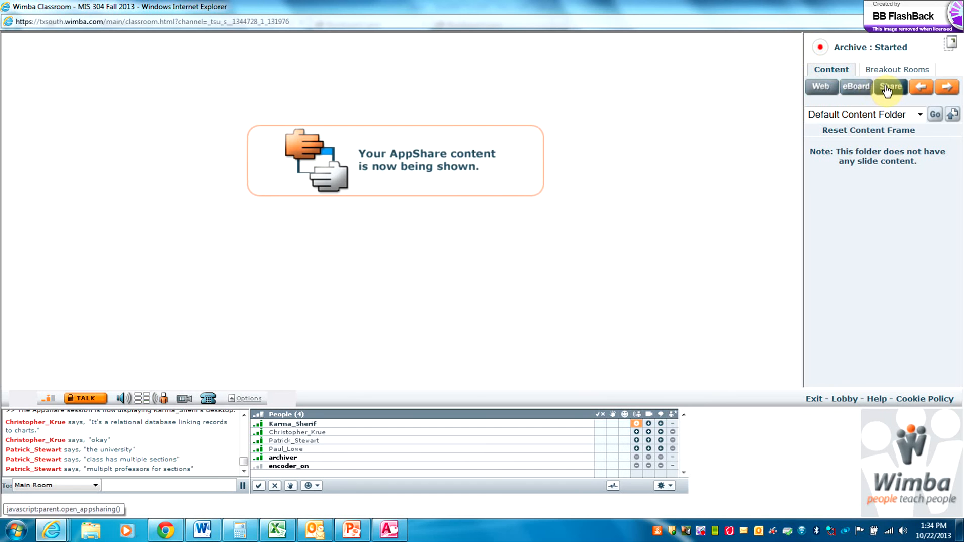
Bring the Access window with its relationships diagram back to the front from the taskbar
{"action": "left_click", "coordinate": [865, 93]}
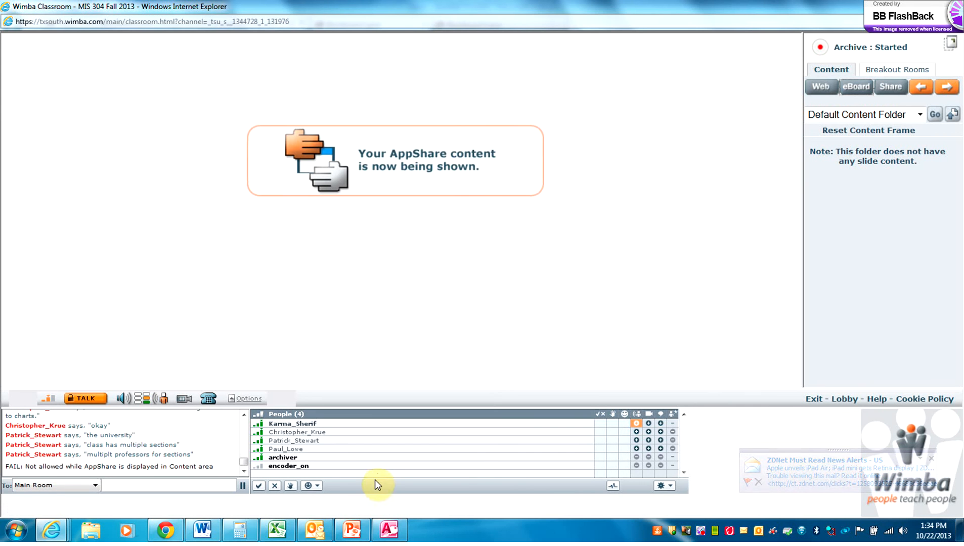
{"action": "mouse_move", "coordinate": [388, 529]}
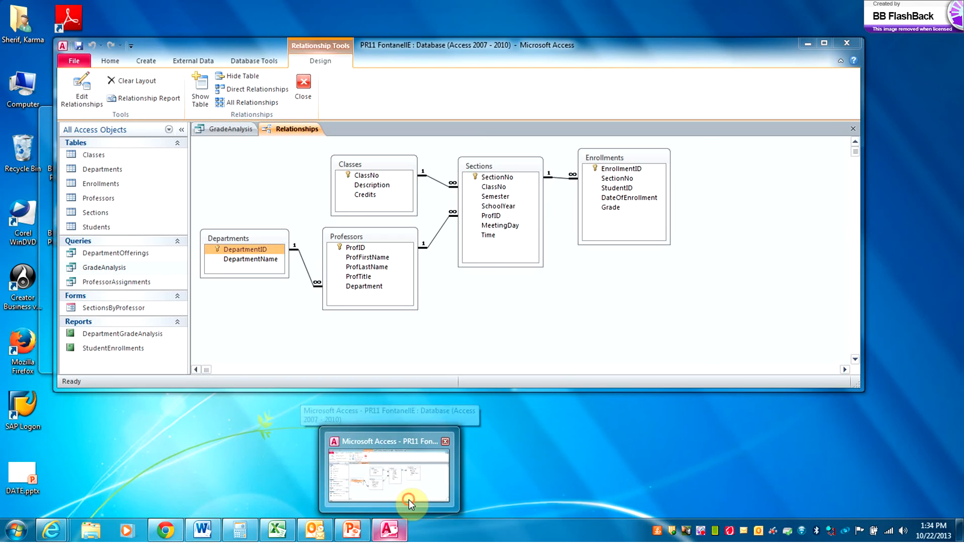
{"action": "left_click", "coordinate": [409, 500]}
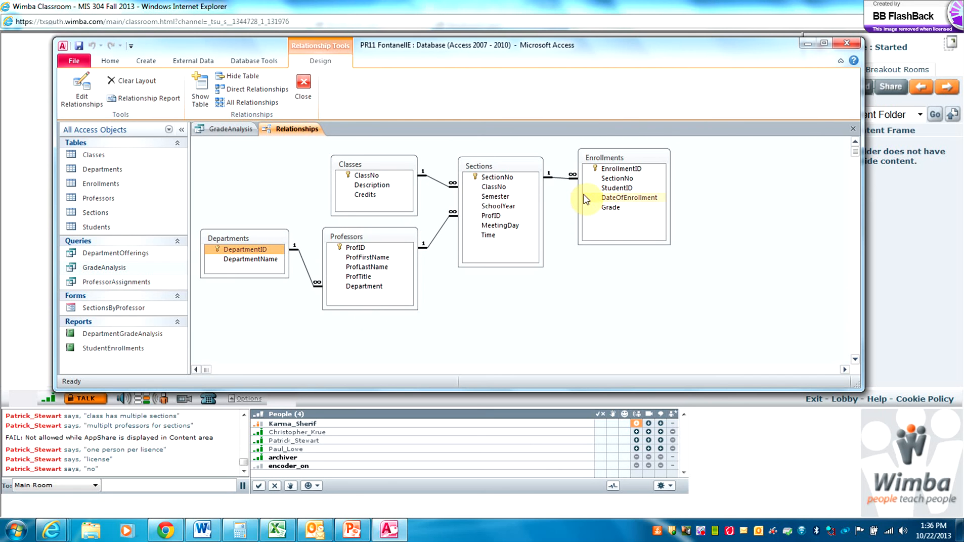
Close the Relationships and GradeAnalysis tabs and open the Classes table datasheet
{"action": "left_click", "coordinate": [853, 130]}
{"action": "left_click", "coordinate": [853, 130]}
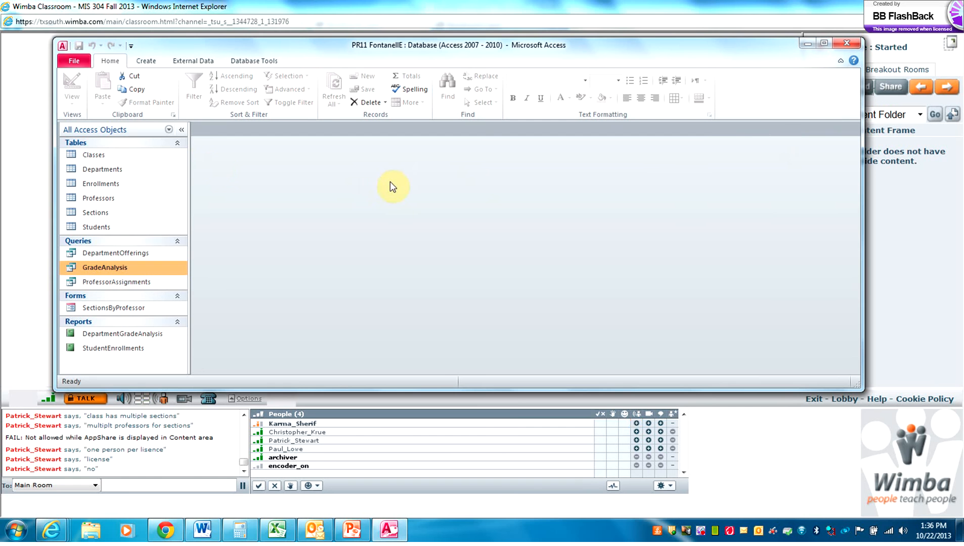
{"action": "left_click", "coordinate": [98, 157]}
{"action": "double_click", "coordinate": [98, 157]}
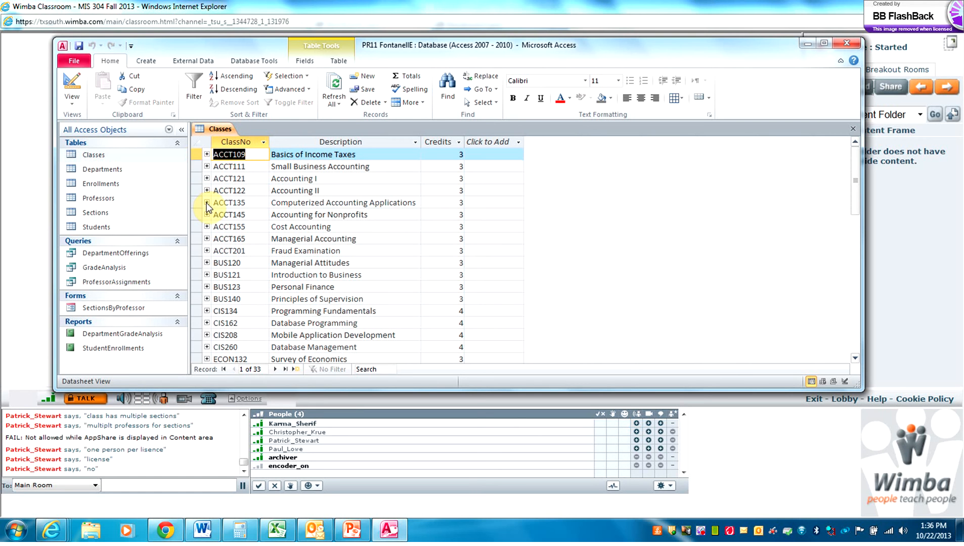
Expand and collapse ACCT135's sections, then browse the External Data and Database Tools ribbons
{"action": "left_click", "coordinate": [206, 204]}
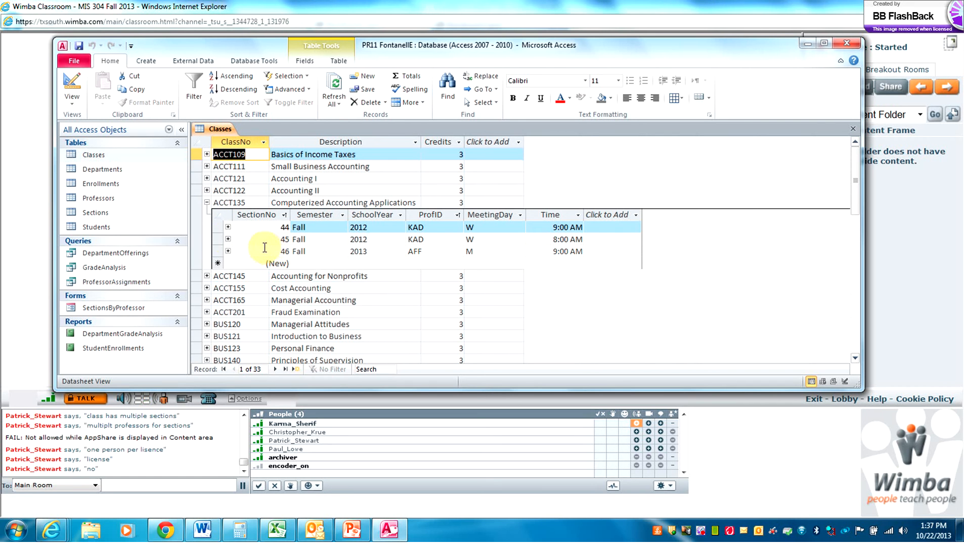
{"action": "left_click", "coordinate": [206, 203]}
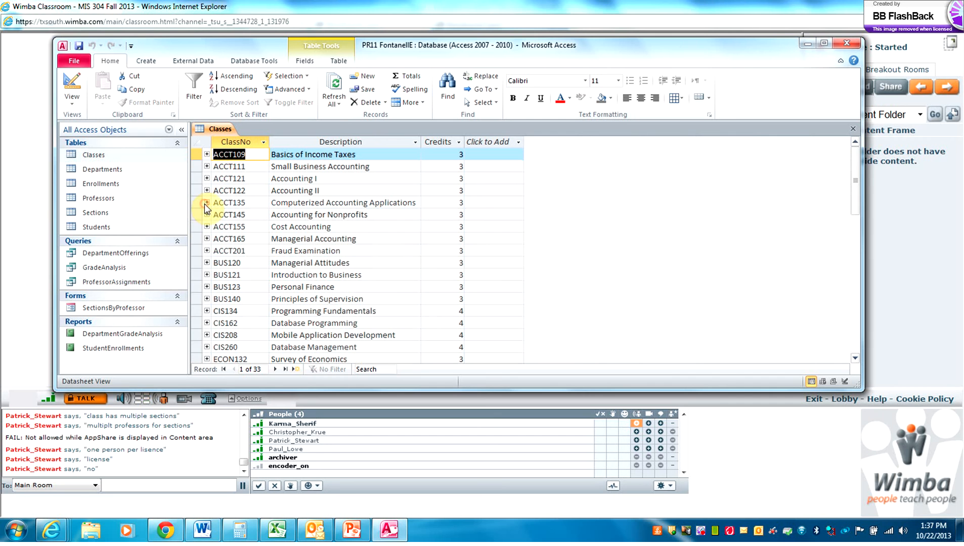
{"action": "left_click", "coordinate": [201, 65]}
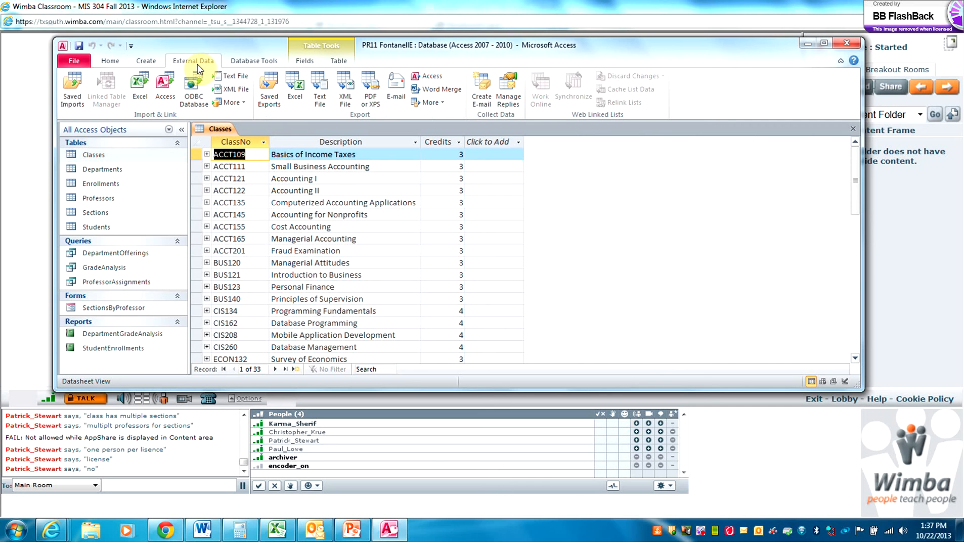
{"action": "left_click", "coordinate": [246, 62]}
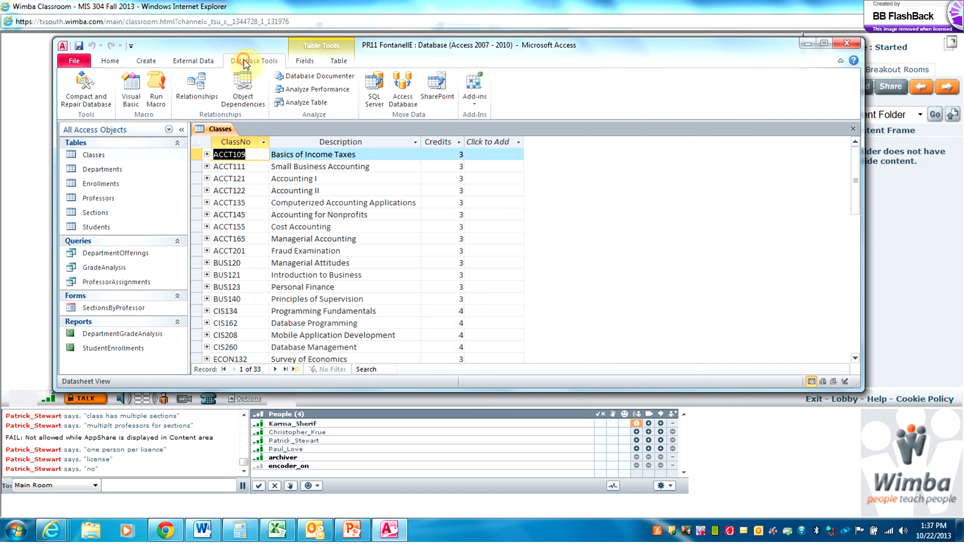
Reopen the Relationships diagram, then expand and collapse the ACCT121, ACCT122 and ACCT155 sections in Classes
{"action": "left_click", "coordinate": [207, 79]}
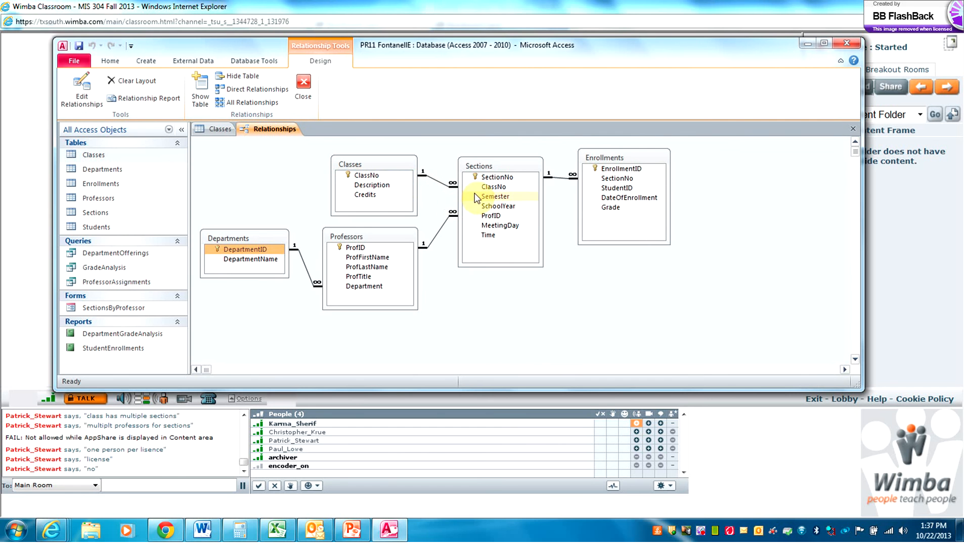
{"action": "left_click", "coordinate": [214, 130]}
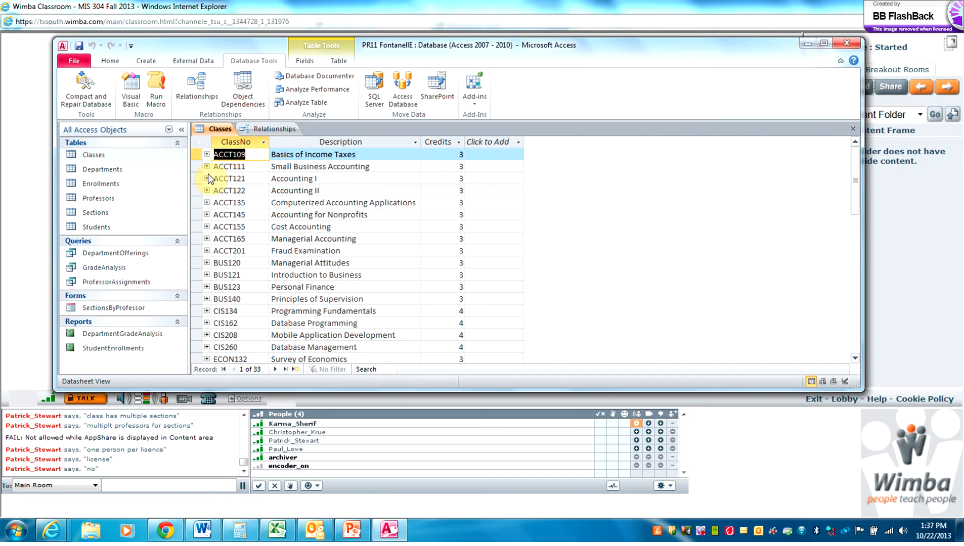
{"action": "left_click", "coordinate": [207, 178]}
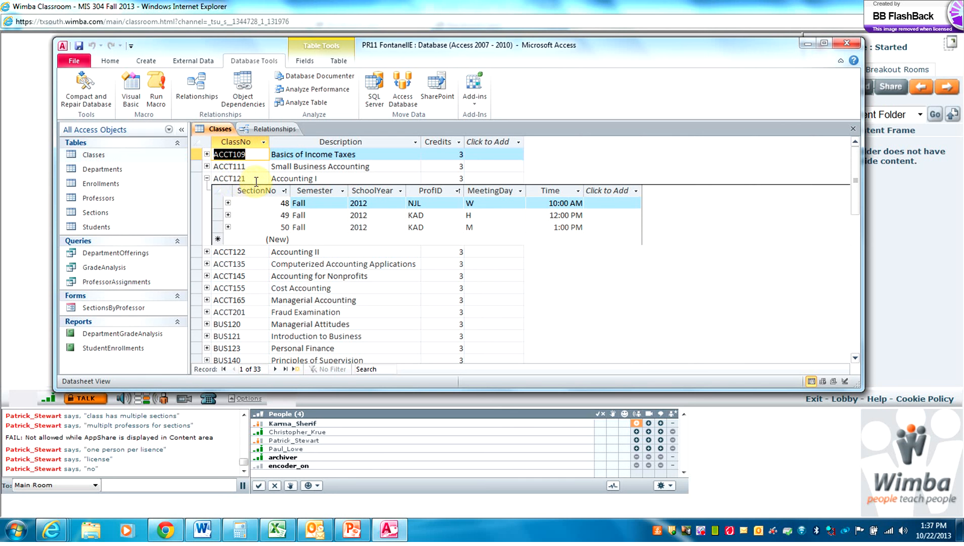
{"action": "left_click", "coordinate": [206, 251]}
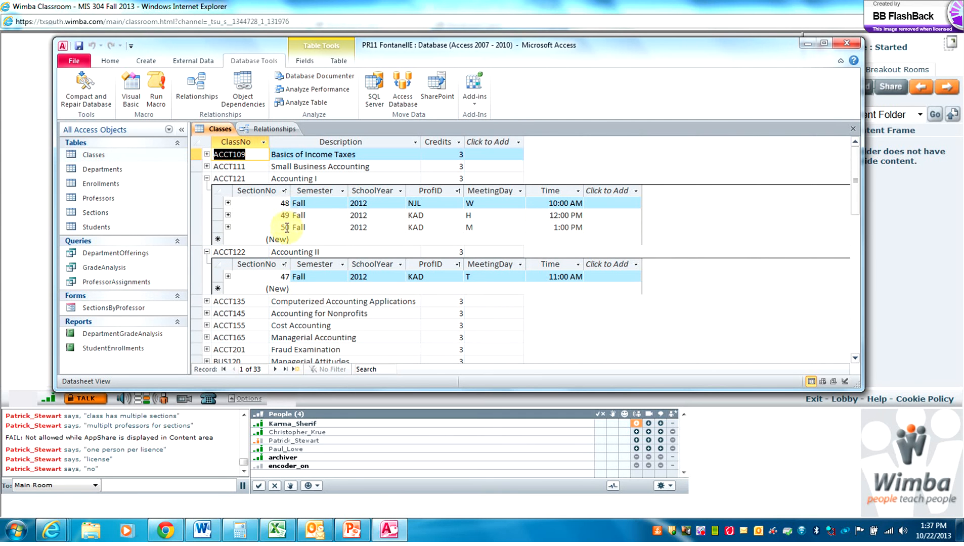
{"action": "left_click", "coordinate": [207, 325]}
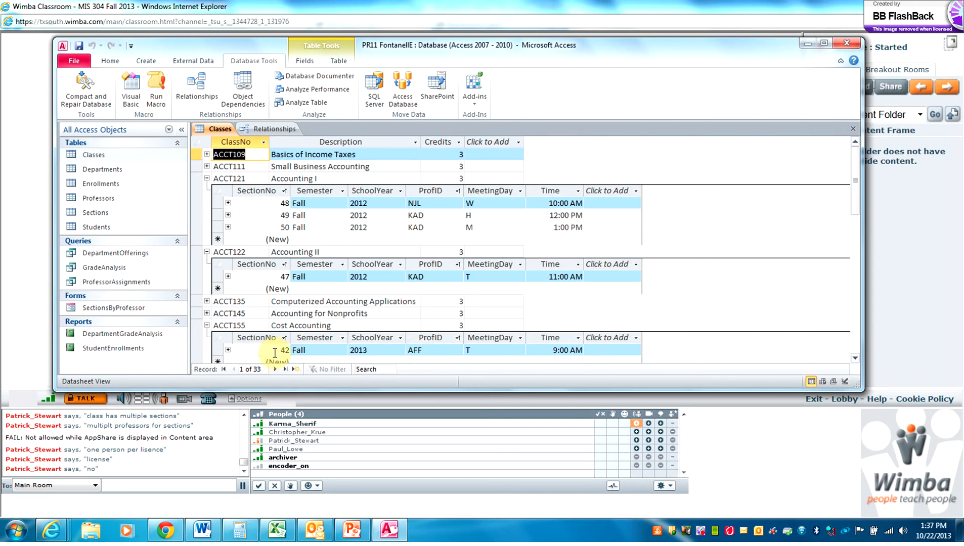
{"action": "left_click", "coordinate": [207, 325]}
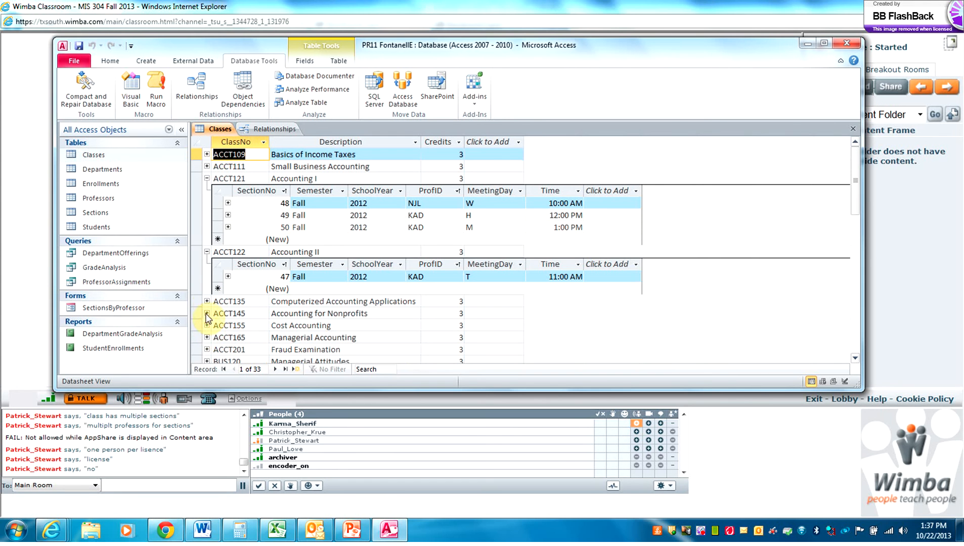
{"action": "left_click", "coordinate": [207, 251]}
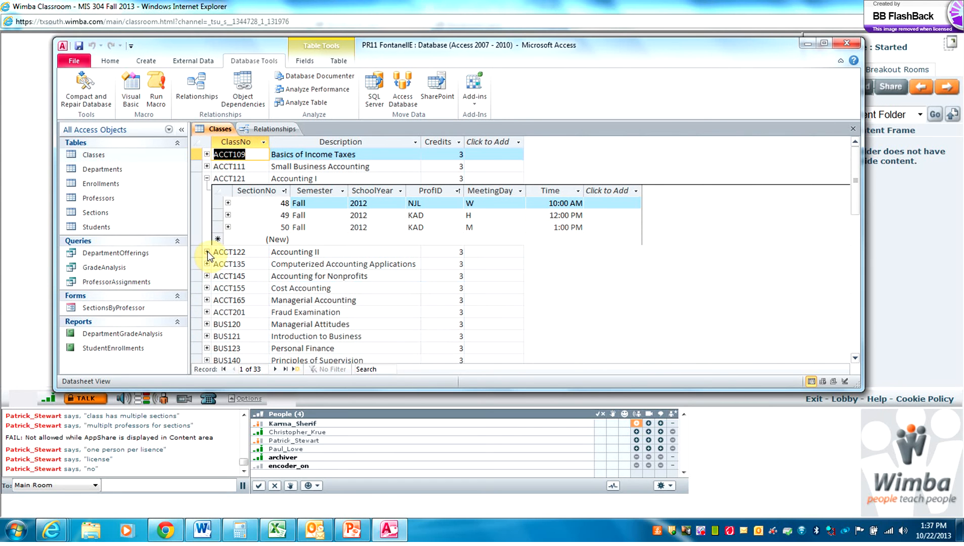
{"action": "left_click", "coordinate": [207, 178]}
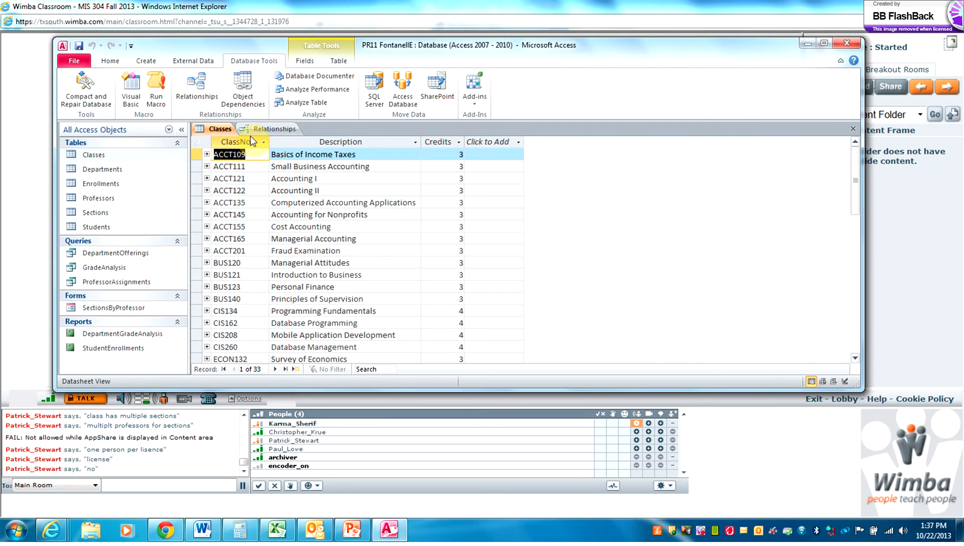
Compare against the relationships diagram, then expand ACCT111 to show its section 51
{"action": "left_click", "coordinate": [264, 129]}
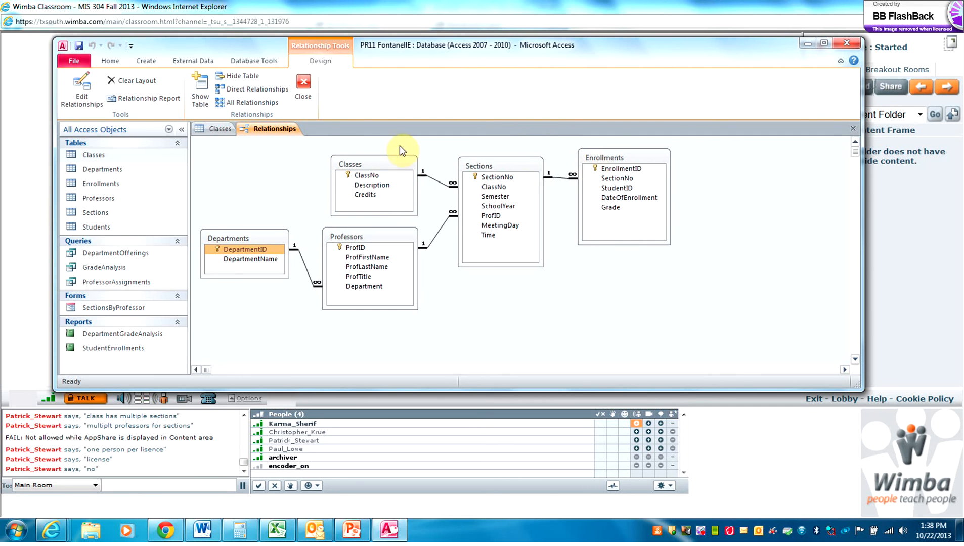
{"action": "left_click", "coordinate": [225, 132]}
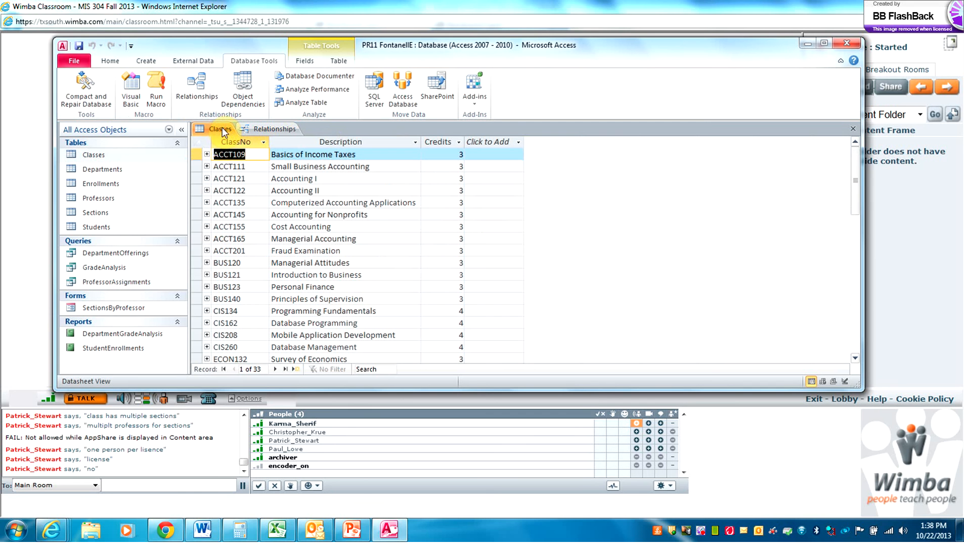
{"action": "left_click", "coordinate": [206, 167]}
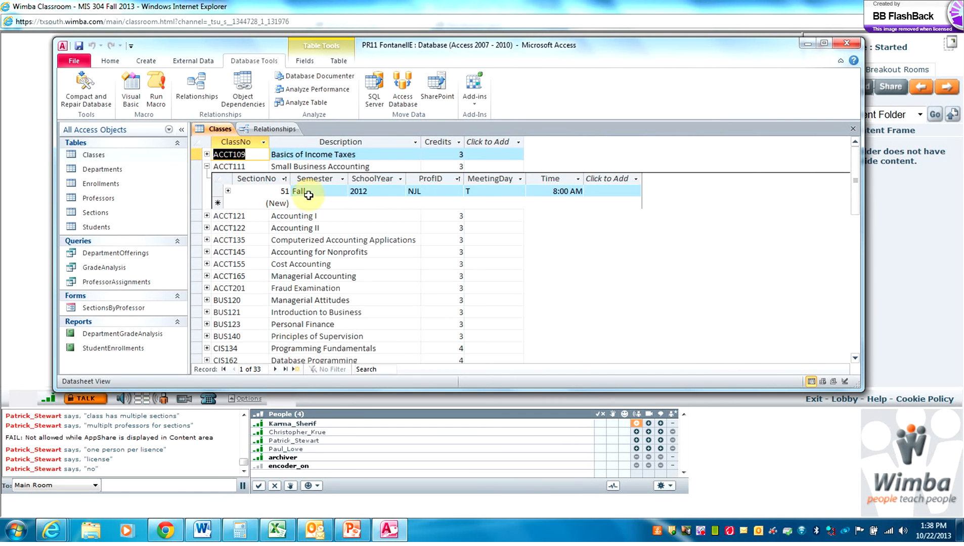
Collapse ACCT111, open Departments showing CIS's professors, and return to the relationships diagram
{"action": "left_click", "coordinate": [206, 166]}
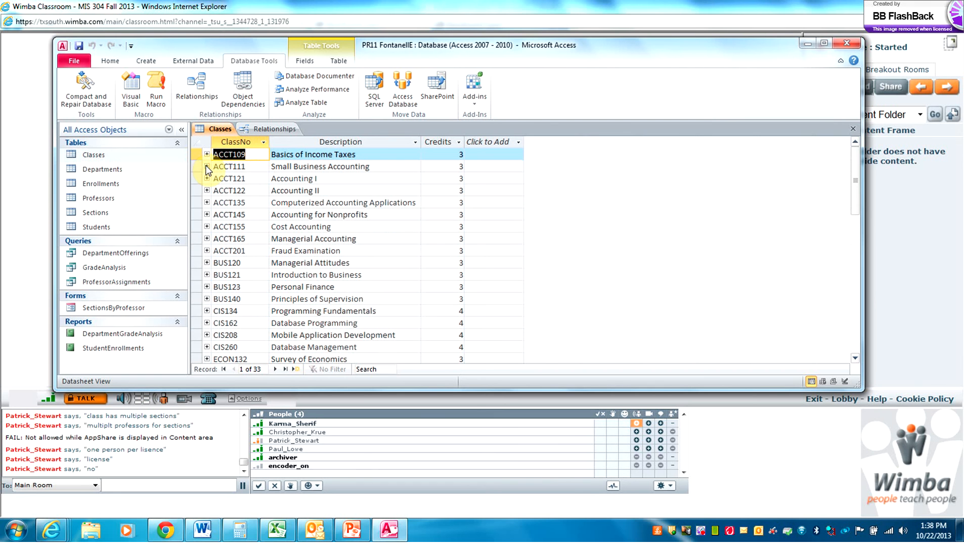
{"action": "double_click", "coordinate": [103, 170]}
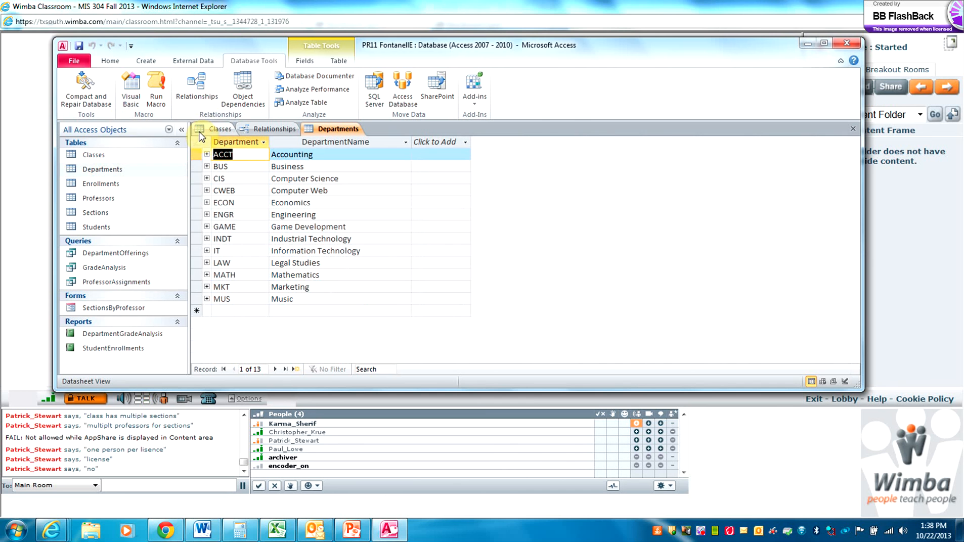
{"action": "left_click", "coordinate": [207, 178]}
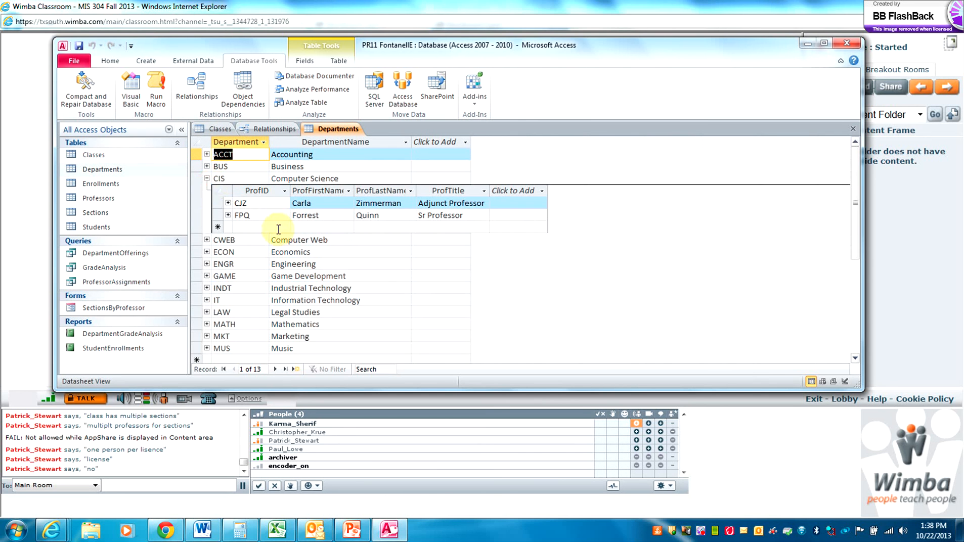
{"action": "left_click", "coordinate": [282, 133]}
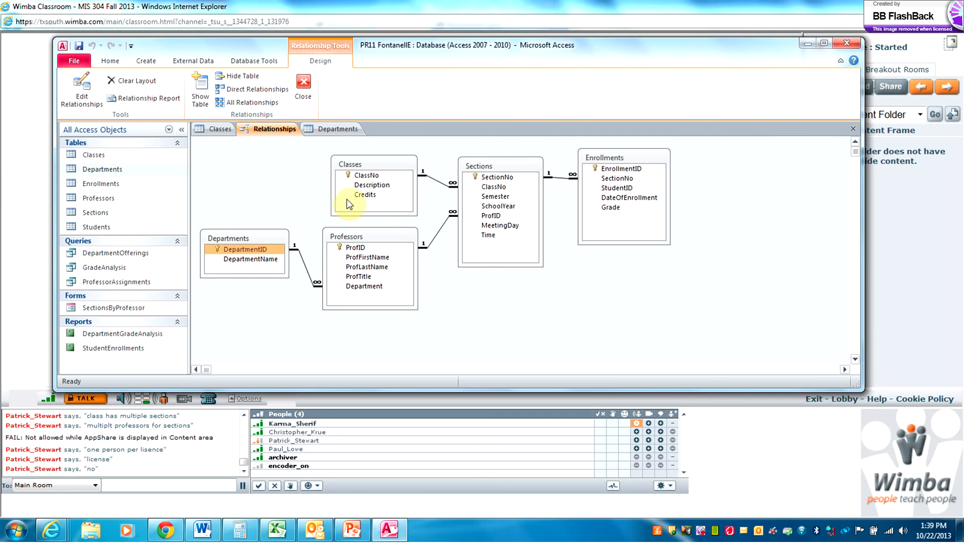
Close the Relationships, Departments and Classes tabs
{"action": "left_click", "coordinate": [852, 130]}
{"action": "left_click", "coordinate": [852, 131]}
{"action": "left_click", "coordinate": [852, 131]}
Delete the Students table, confirming with Yes, and show the External Data commands
{"action": "left_click", "coordinate": [106, 230]}
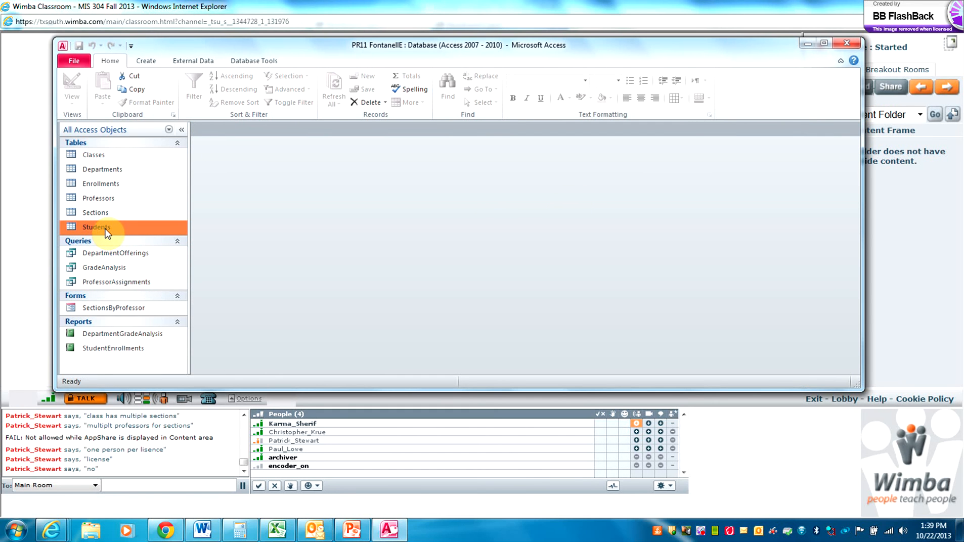
{"action": "key", "text": "Delete"}
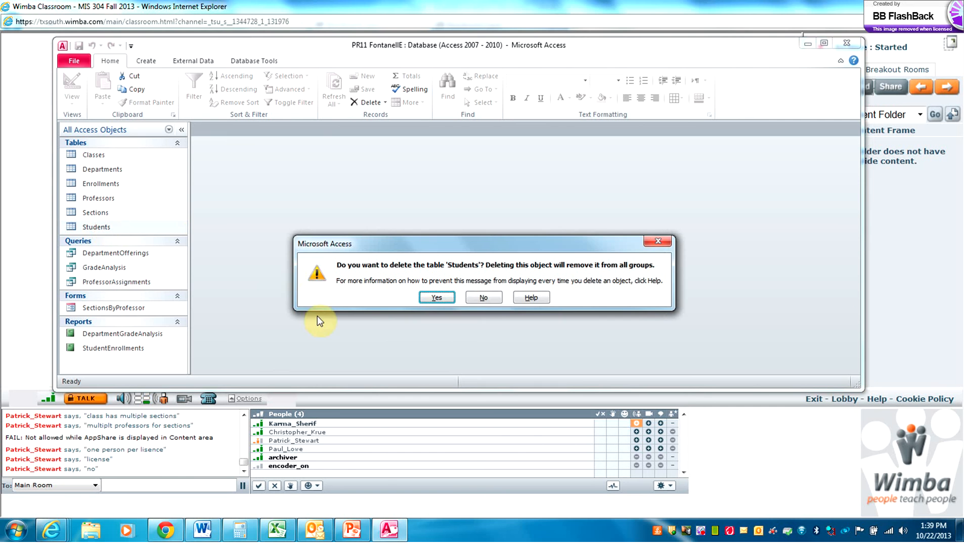
{"action": "left_click", "coordinate": [436, 297]}
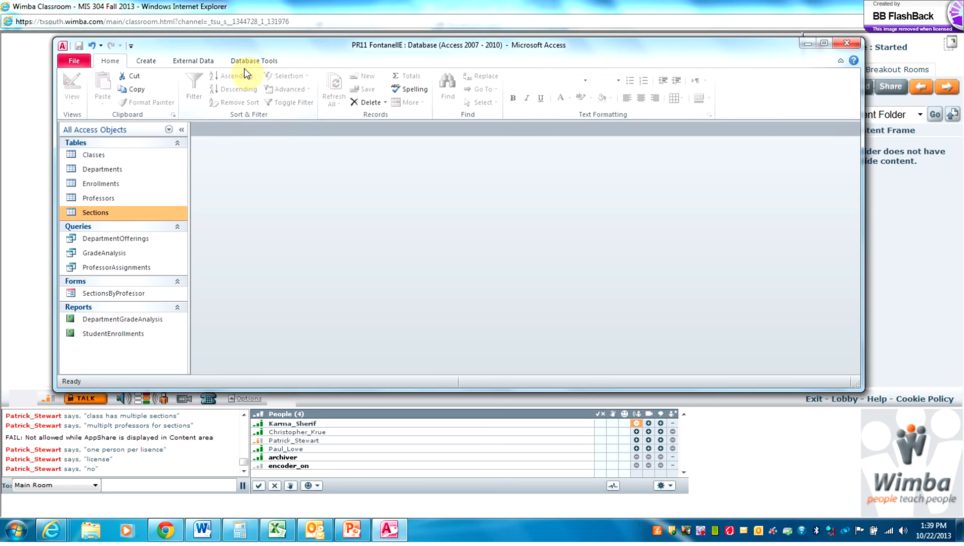
{"action": "left_click", "coordinate": [195, 63]}
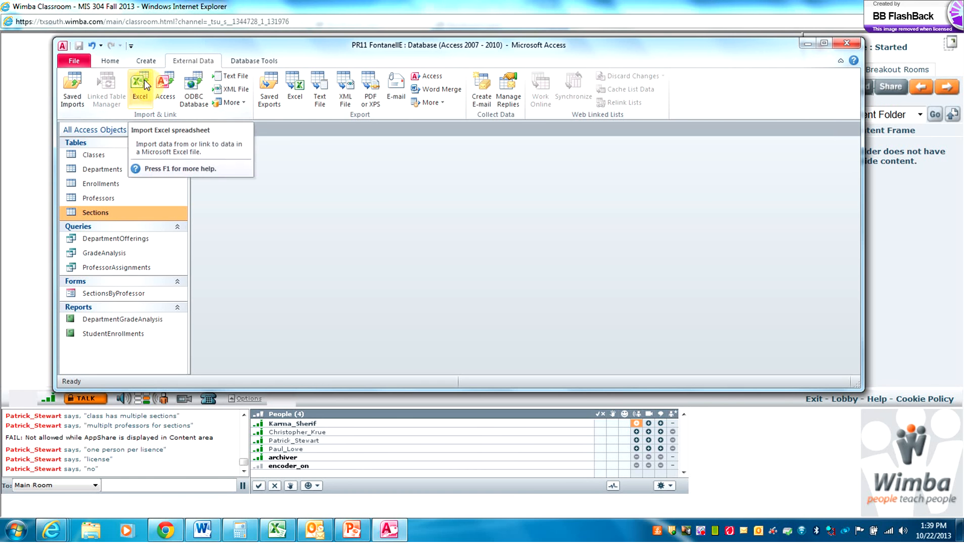
Pick C:\Course Technology\...\Data Files\Project 11\Students_11.xlsx as the Excel import source
{"action": "left_click", "coordinate": [144, 79]}
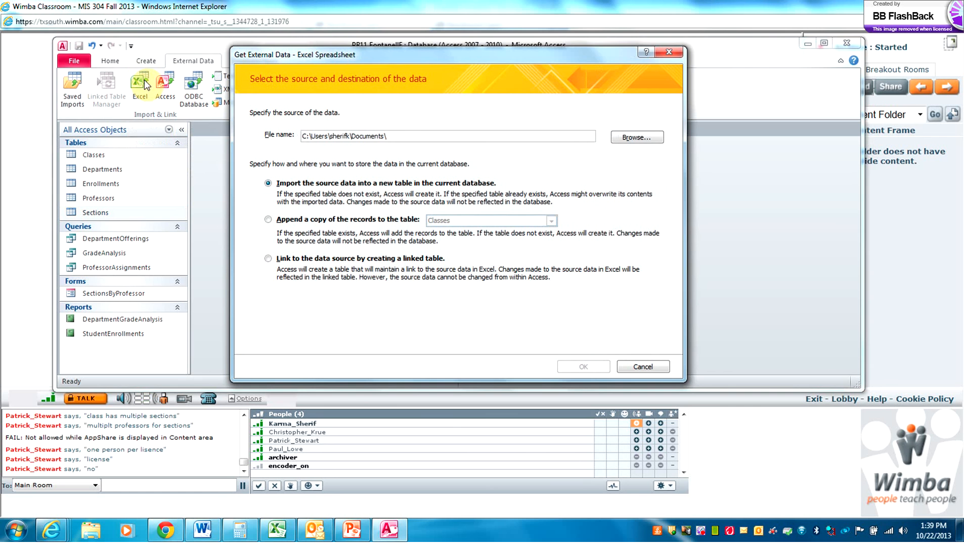
{"action": "left_click", "coordinate": [648, 139]}
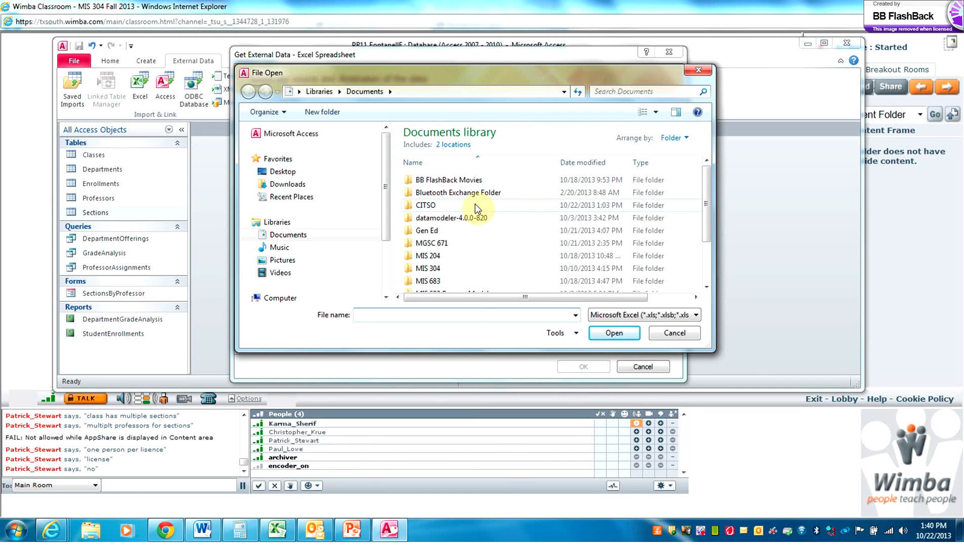
{"action": "left_click", "coordinate": [386, 297]}
{"action": "left_click", "coordinate": [303, 293]}
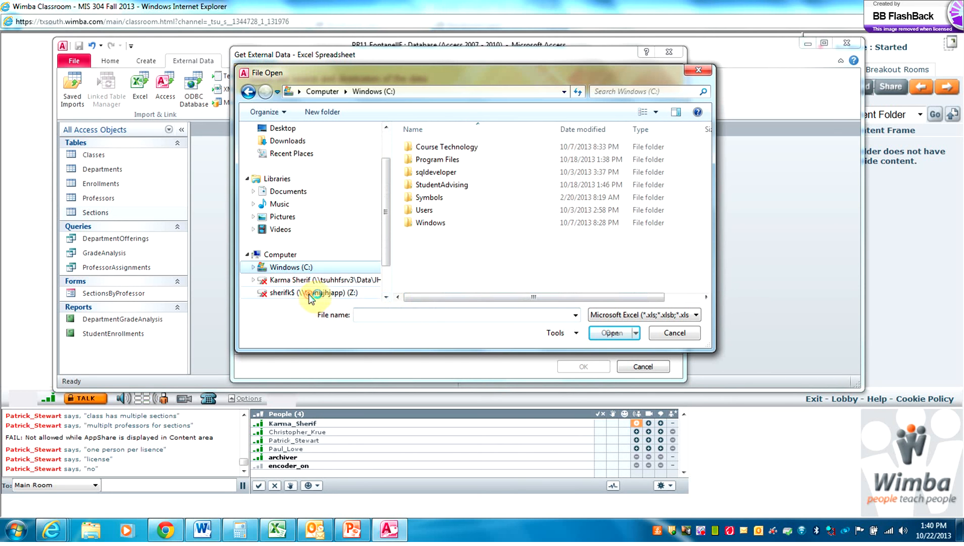
{"action": "double_click", "coordinate": [434, 148]}
{"action": "double_click", "coordinate": [434, 148]}
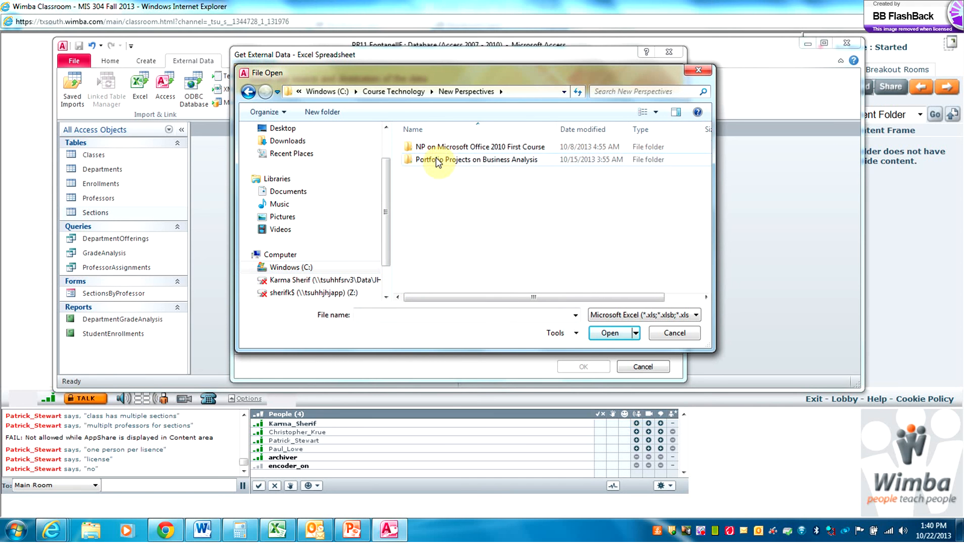
{"action": "double_click", "coordinate": [435, 159]}
{"action": "double_click", "coordinate": [432, 147]}
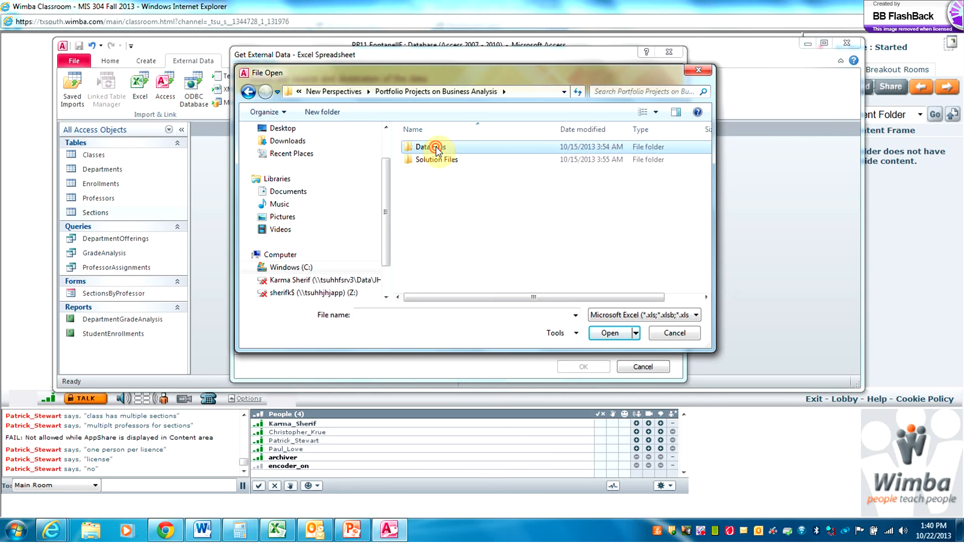
{"action": "double_click", "coordinate": [447, 273]}
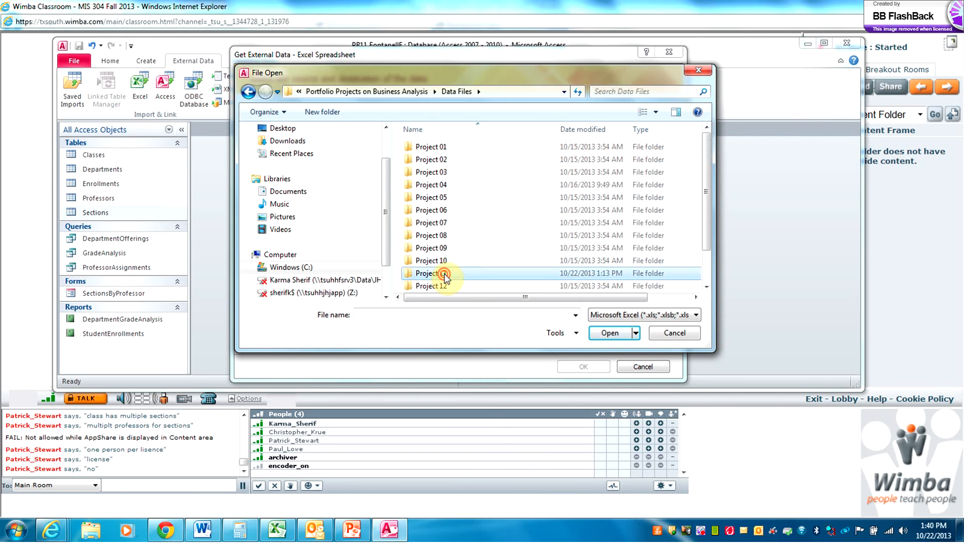
{"action": "double_click", "coordinate": [461, 161]}
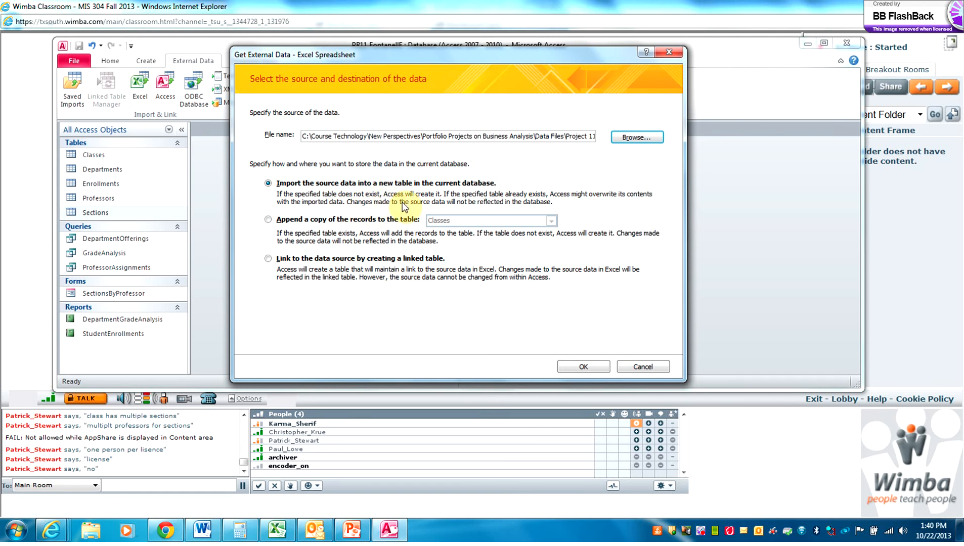
Start the Import Spreadsheet Wizard and use the first row as field names
{"action": "left_click", "coordinate": [582, 368]}
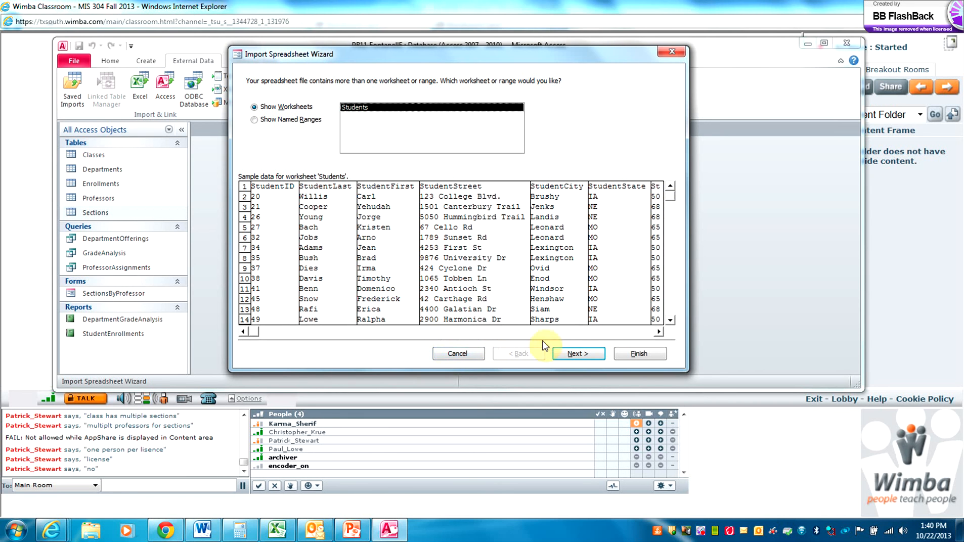
{"action": "left_click", "coordinate": [576, 353]}
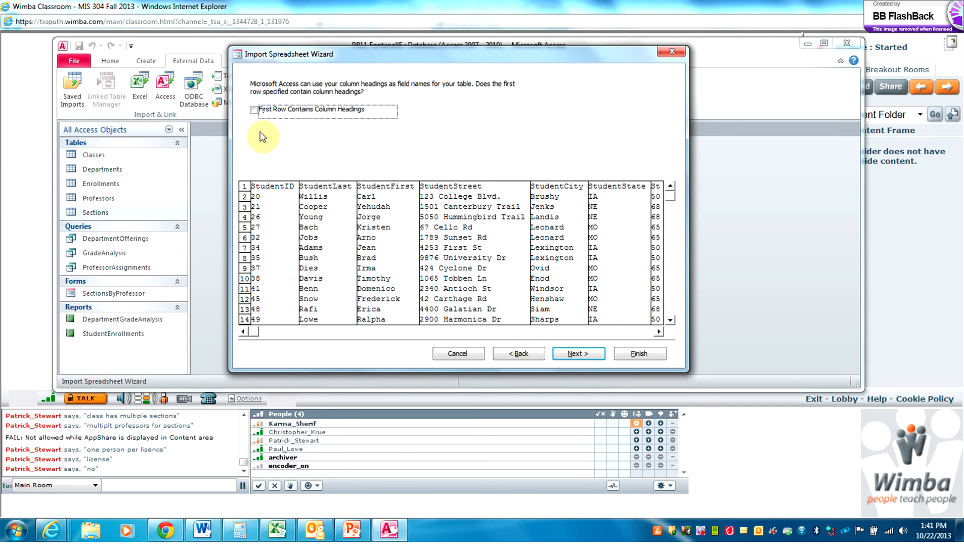
{"action": "left_click", "coordinate": [253, 110]}
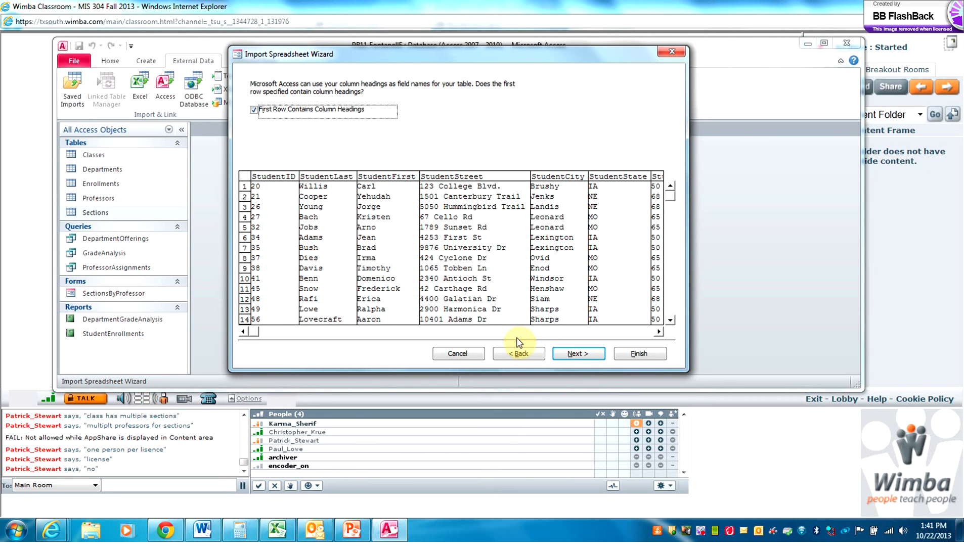
{"action": "left_click", "coordinate": [570, 356]}
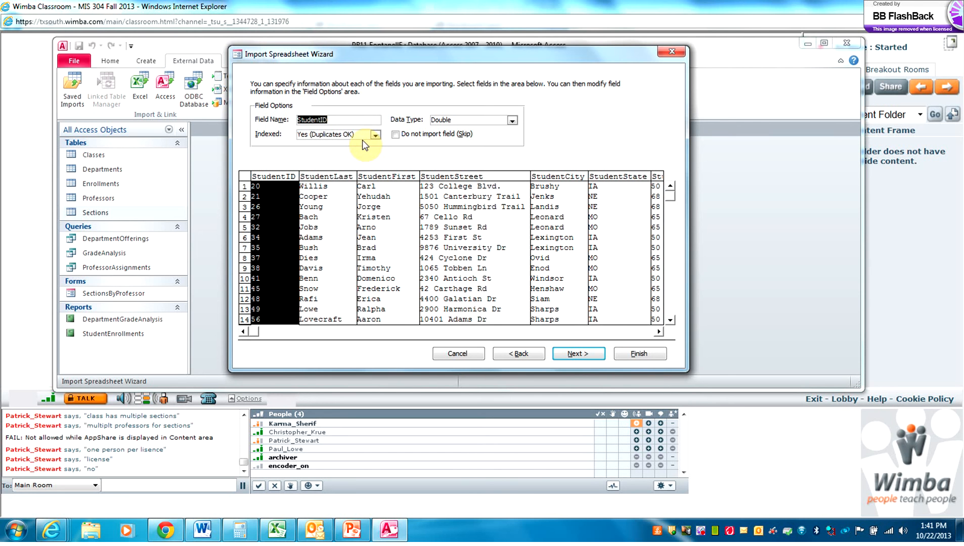
Set StudentID to Indexed Yes (No Duplicates) and continue to the primary-key step
{"action": "left_click", "coordinate": [374, 136]}
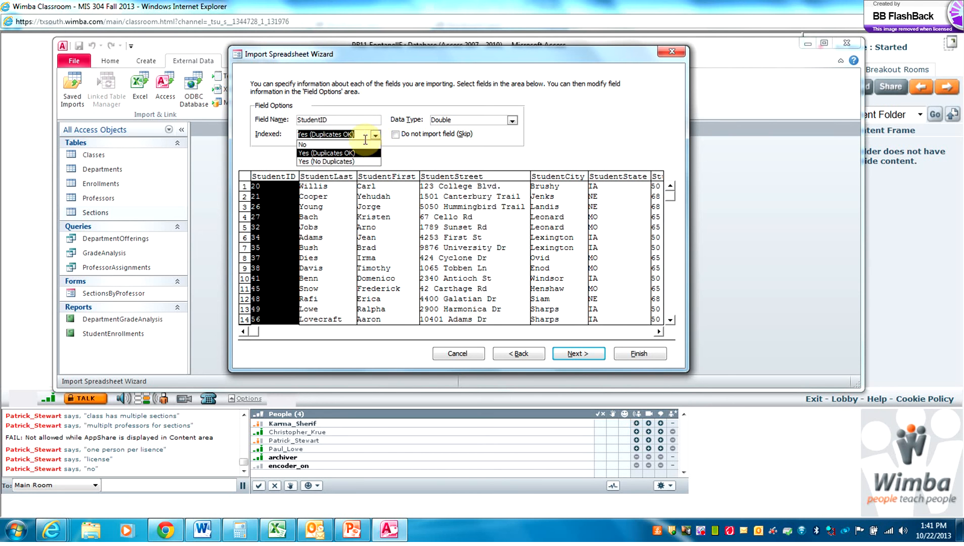
{"action": "left_click", "coordinate": [353, 162]}
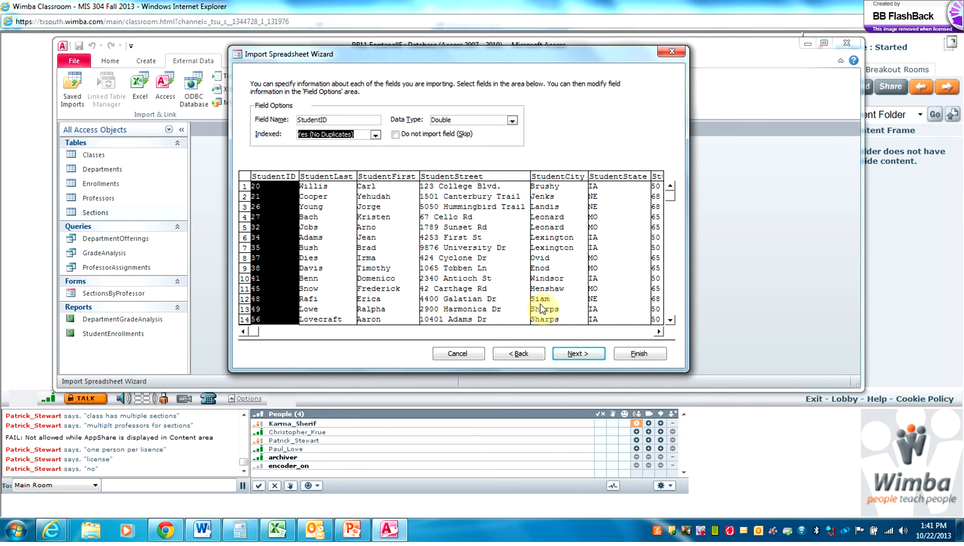
{"action": "left_click", "coordinate": [590, 357]}
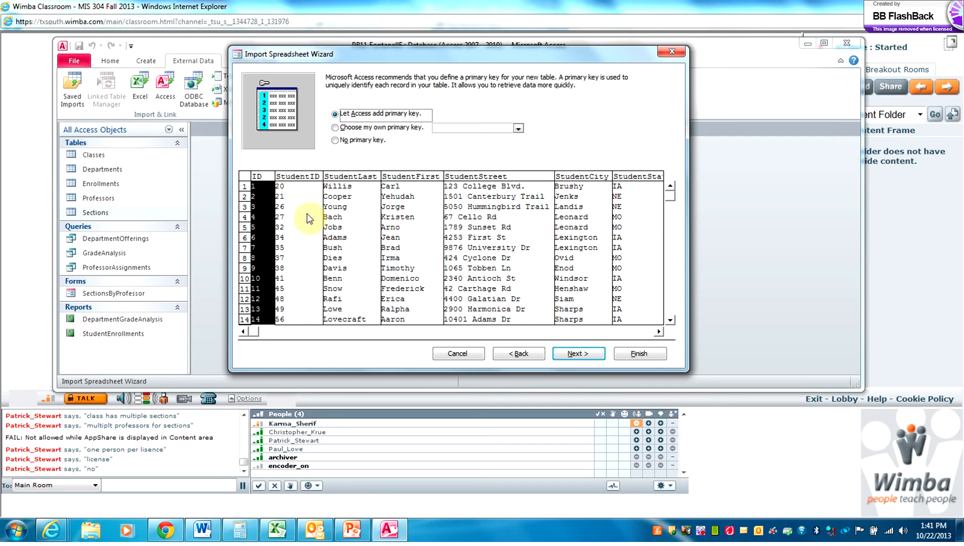
Choose StudentID as the primary key and advance to the final import step
{"action": "left_click", "coordinate": [334, 128]}
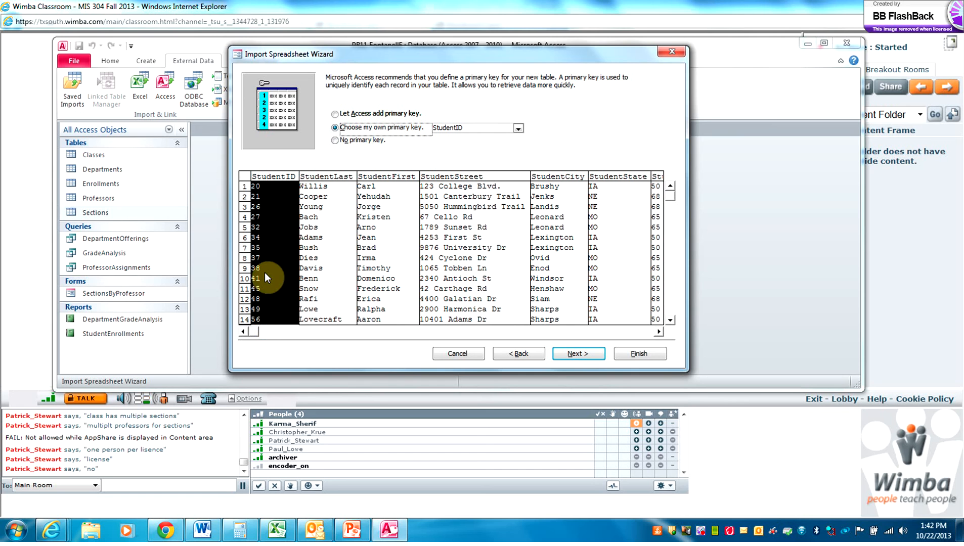
{"action": "left_click", "coordinate": [578, 355]}
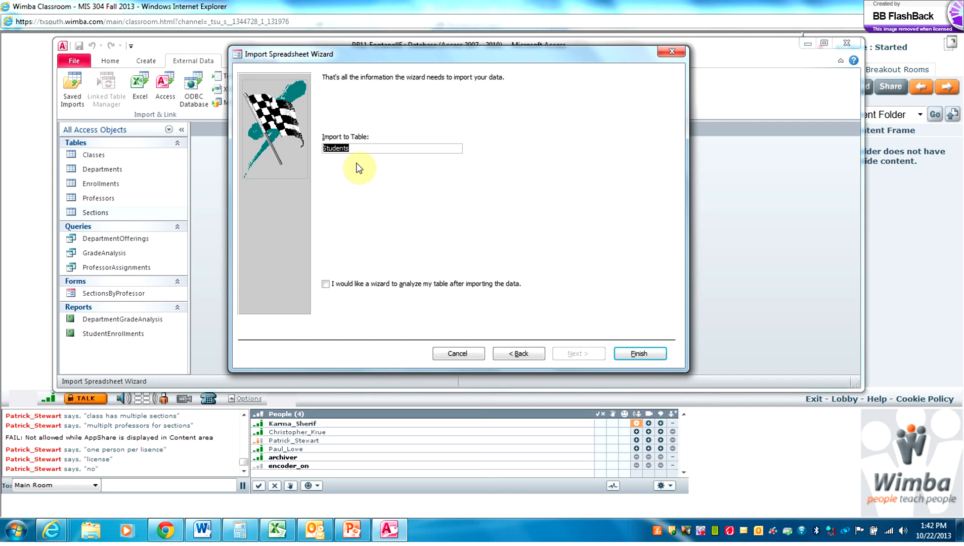
Finish importing into the Students table without saving the import steps
{"action": "left_click", "coordinate": [639, 353]}
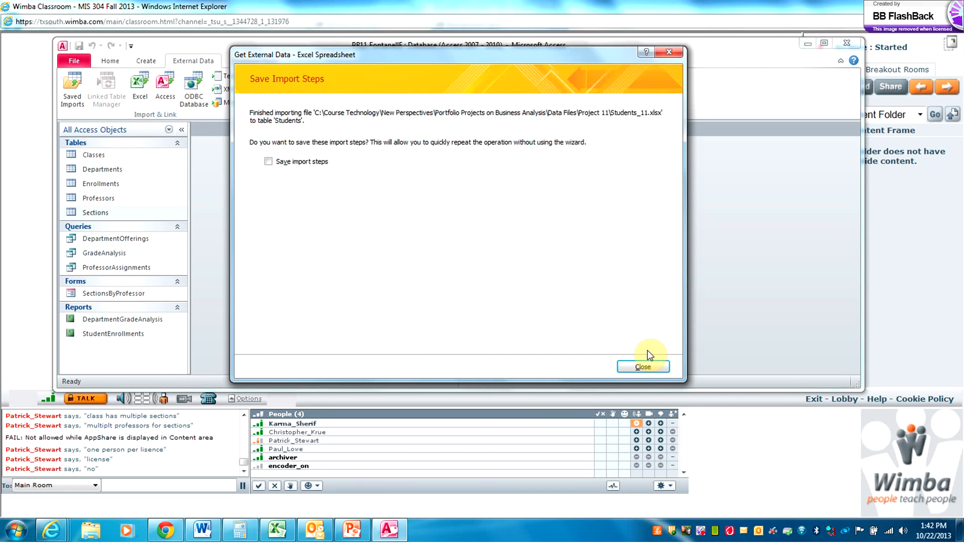
{"action": "left_click", "coordinate": [646, 362]}
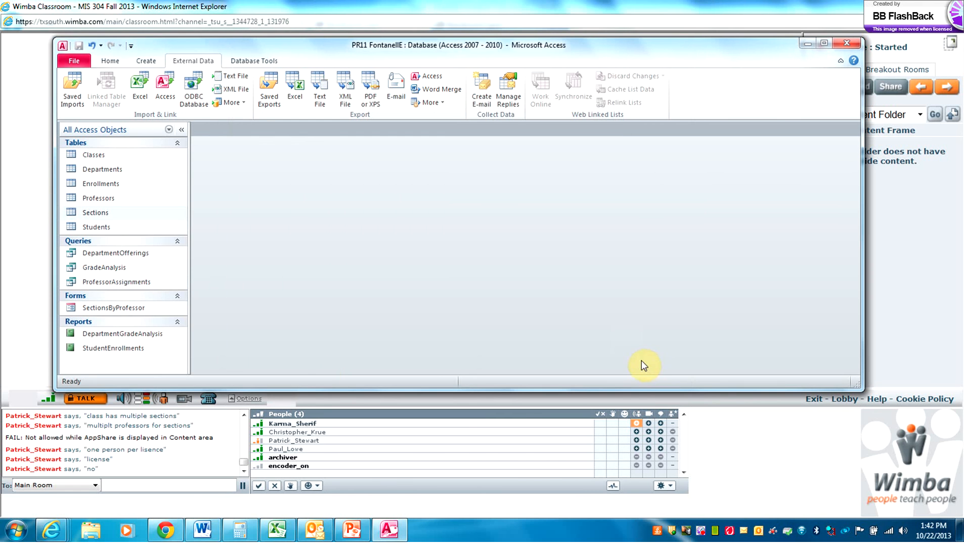
Open the Students table in Design view to check the StudentID key
{"action": "double_click", "coordinate": [103, 226]}
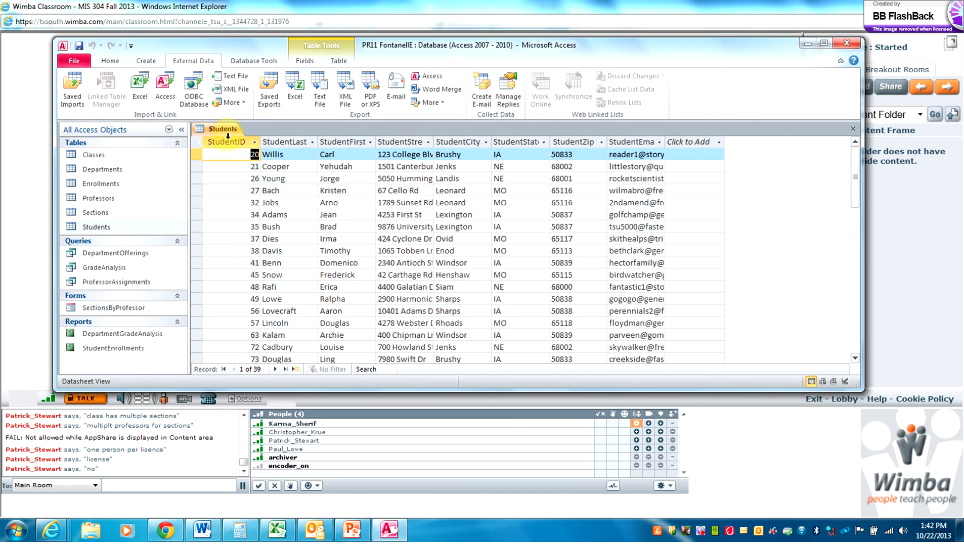
{"action": "left_click", "coordinate": [110, 61]}
{"action": "left_click", "coordinate": [74, 81]}
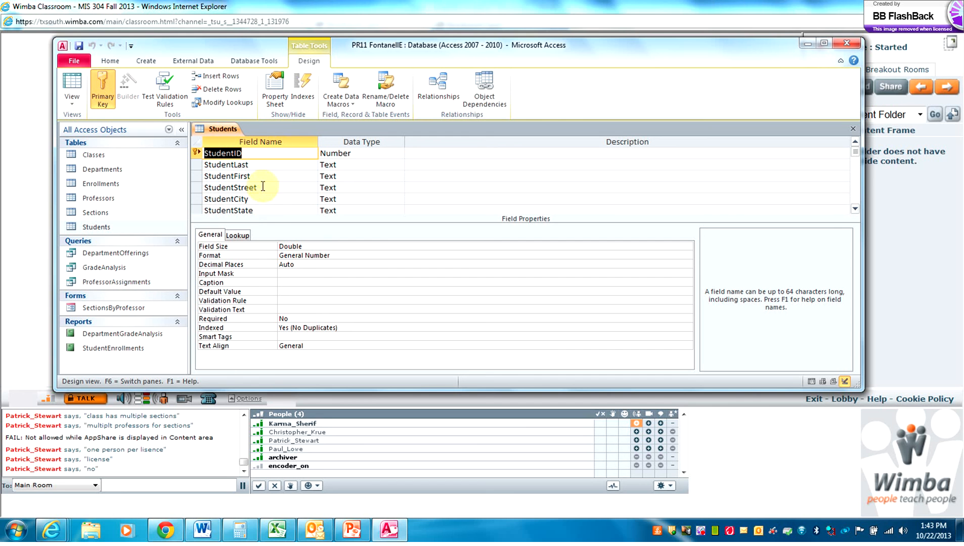
Open the Relationships window and add the Students table to the diagram
{"action": "left_click", "coordinate": [254, 61]}
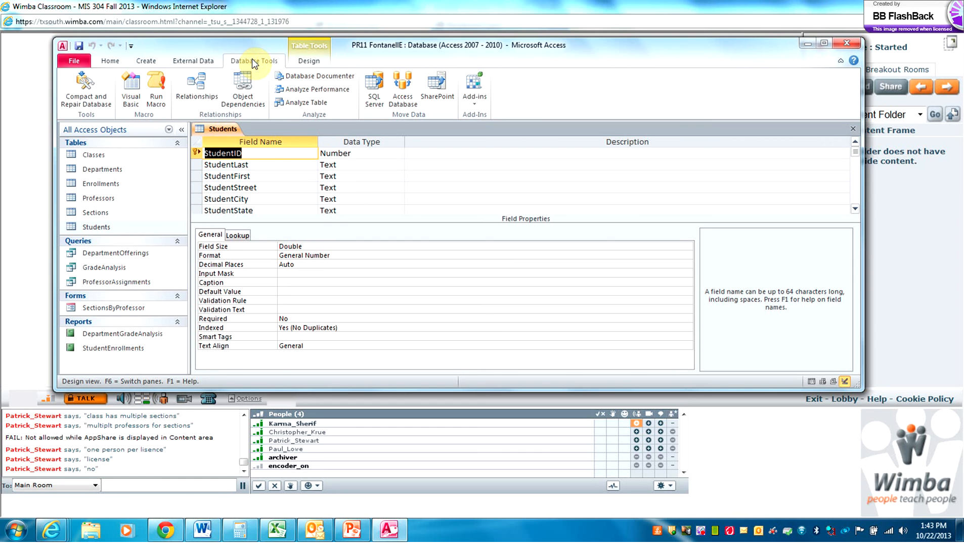
{"action": "left_click", "coordinate": [192, 89]}
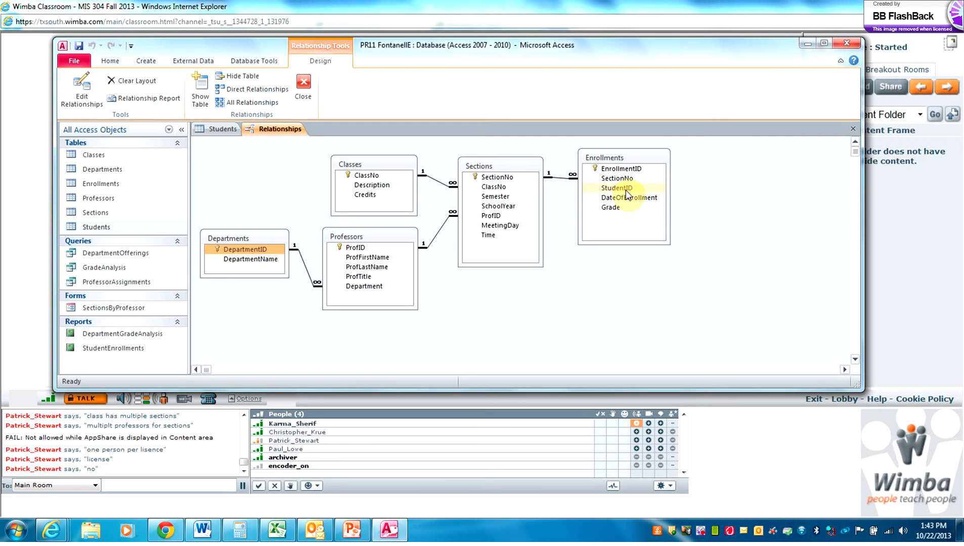
{"action": "left_click", "coordinate": [197, 97]}
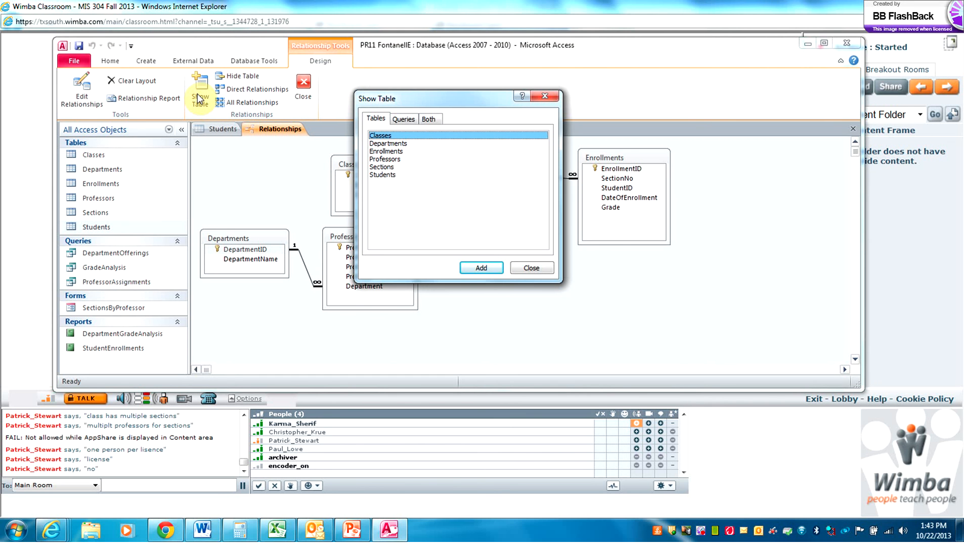
{"action": "left_click", "coordinate": [384, 175]}
{"action": "left_click", "coordinate": [481, 268]}
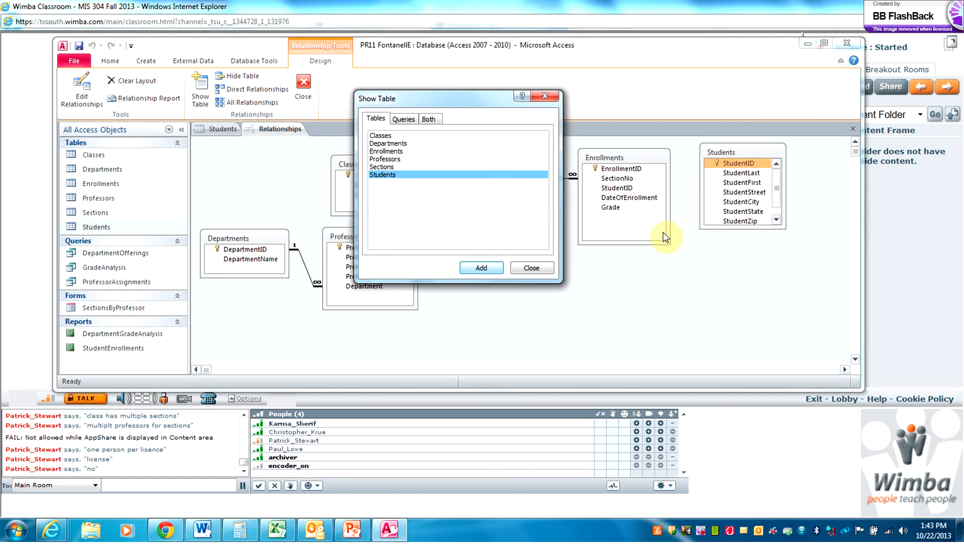
{"action": "left_click", "coordinate": [523, 272]}
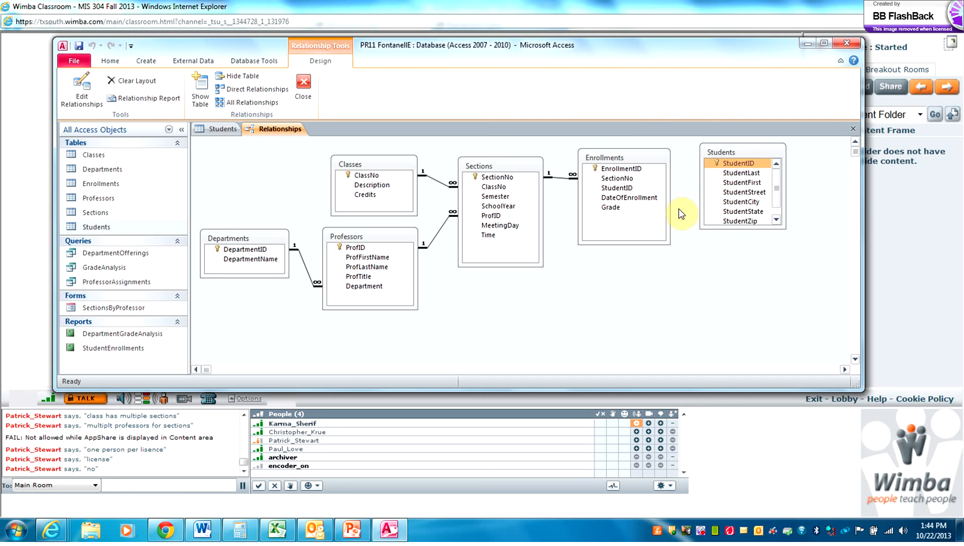
Link Students.StudentID to Enrollments.StudentID with referential integrity and cascade updates
{"action": "left_click", "coordinate": [726, 164]}
{"action": "left_click_drag", "start_coordinate": [726, 163], "coordinate": [623, 188]}
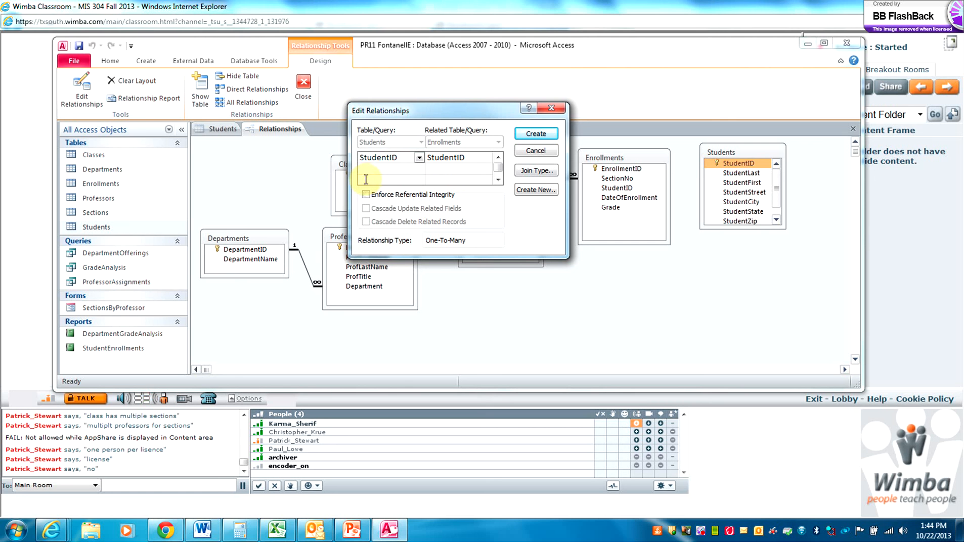
{"action": "left_click", "coordinate": [366, 195]}
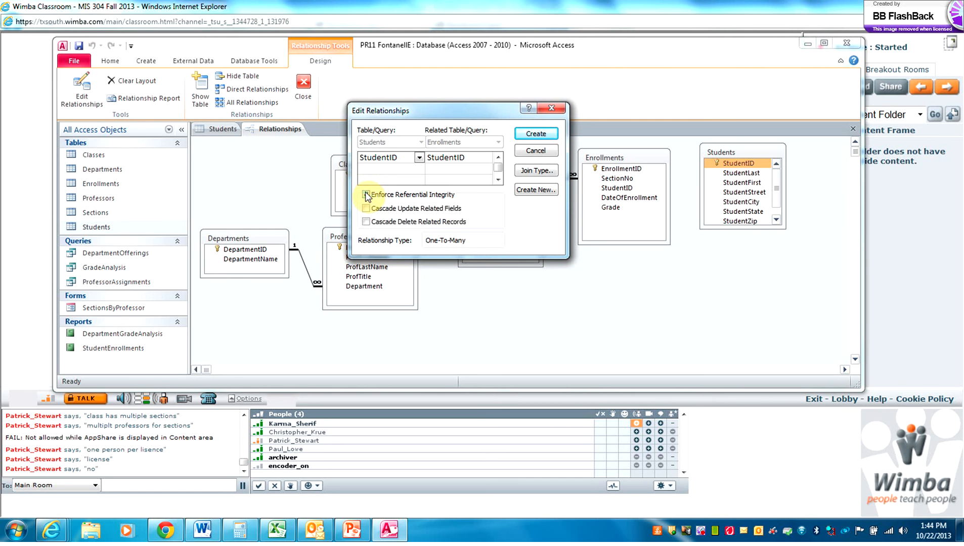
{"action": "left_click", "coordinate": [365, 209]}
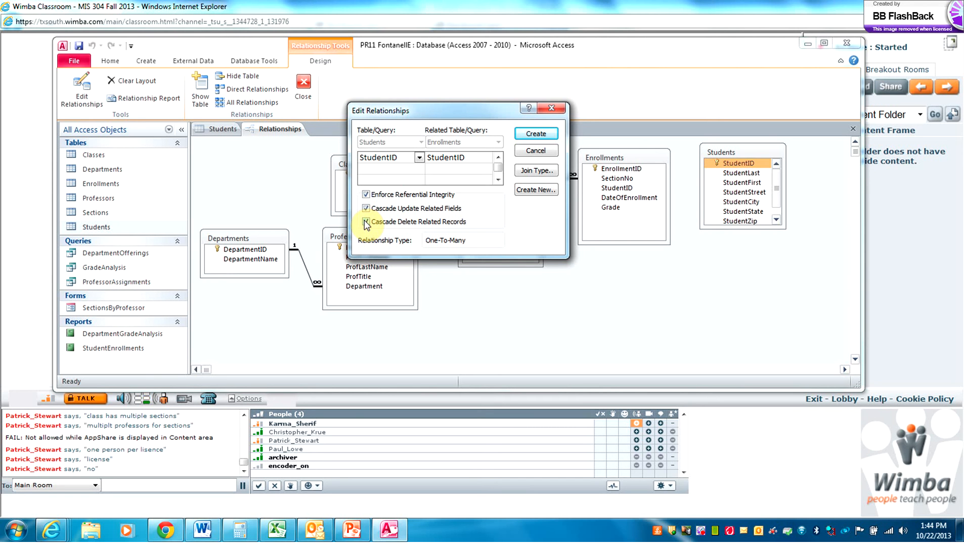
Try creating the Students–Enrollments link with cascade deletes, then cancel it after the table-lock error
{"action": "left_click", "coordinate": [364, 221]}
{"action": "left_click", "coordinate": [537, 135]}
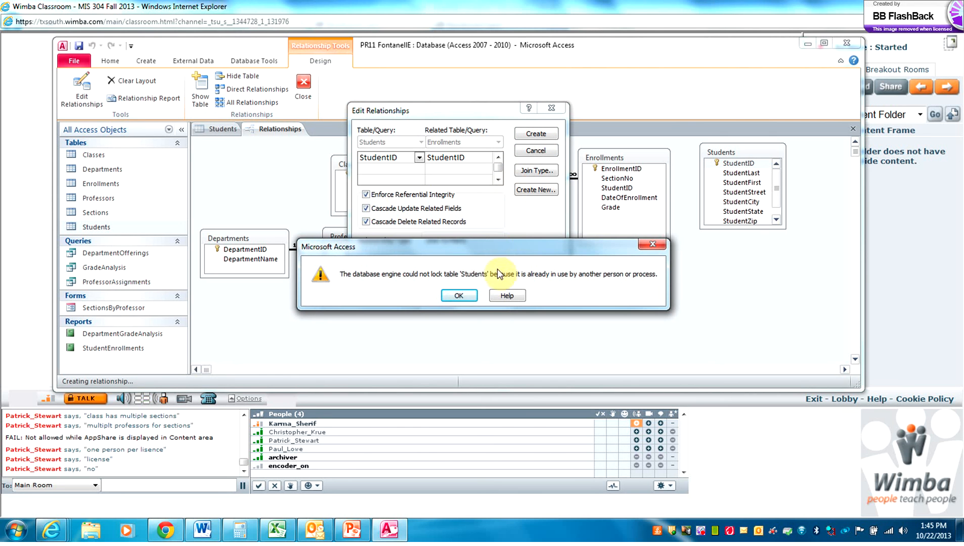
{"action": "left_click", "coordinate": [460, 296]}
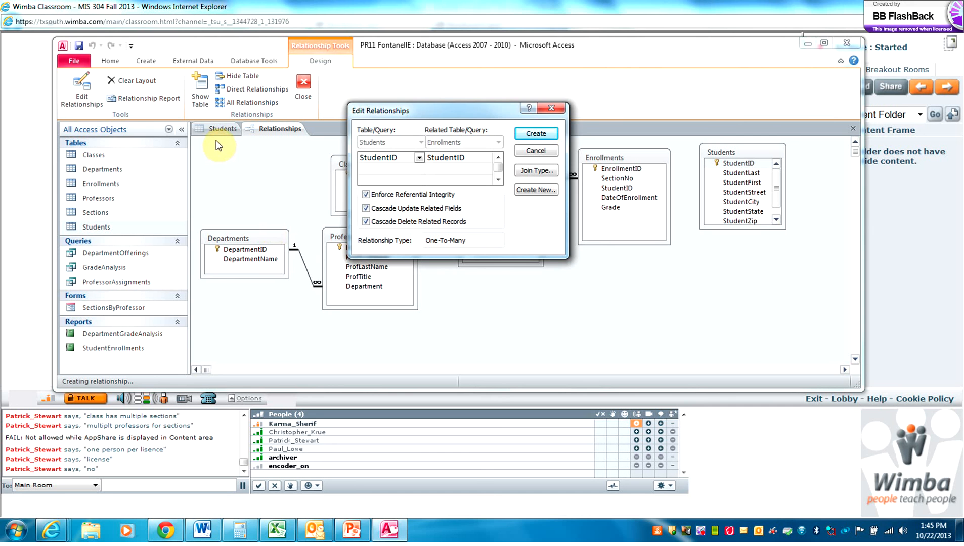
{"action": "left_click", "coordinate": [216, 127]}
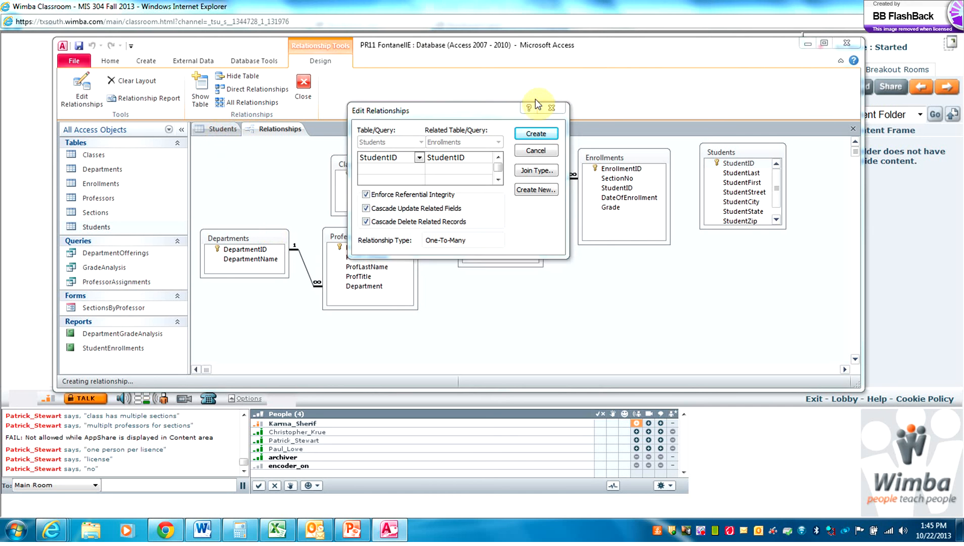
{"action": "left_click", "coordinate": [535, 150]}
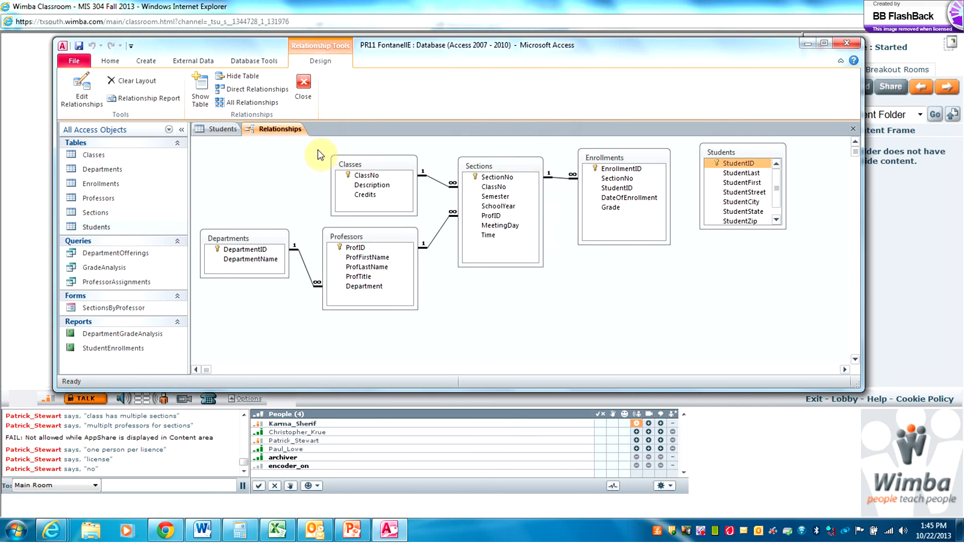
Close the Students table and link StudentID to Enrollments with integrity, cascade update and cascade delete
{"action": "left_click", "coordinate": [217, 130]}
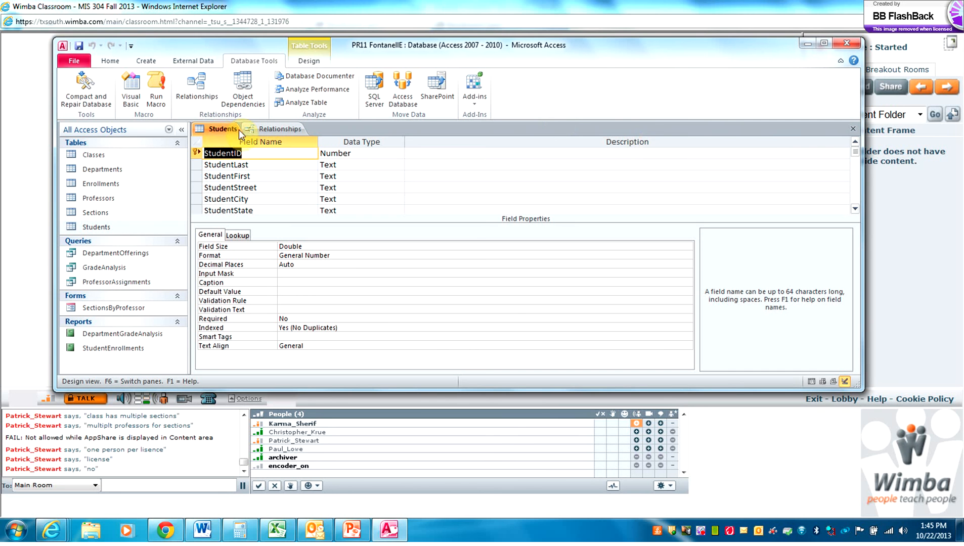
{"action": "left_click", "coordinate": [853, 126]}
{"action": "left_click", "coordinate": [743, 167]}
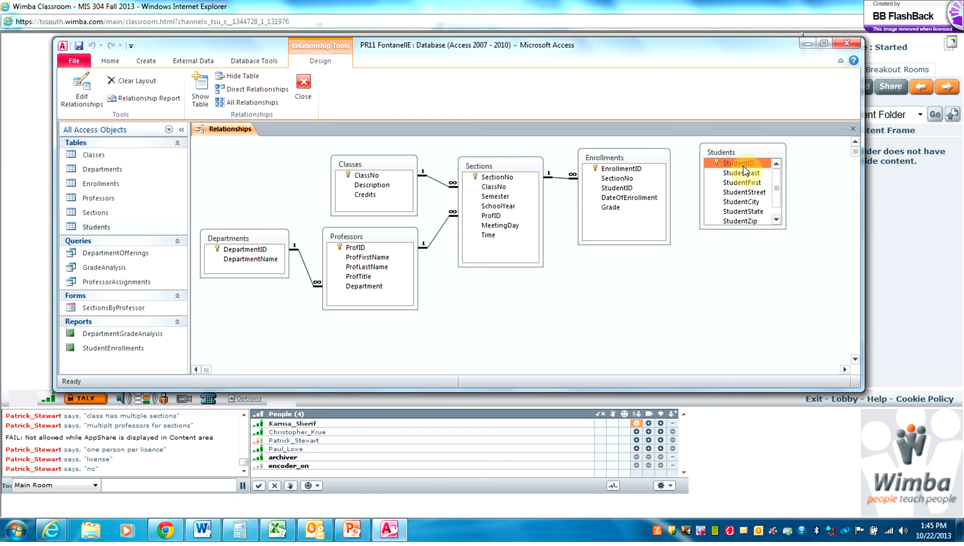
{"action": "left_click_drag", "start_coordinate": [742, 169], "coordinate": [628, 192]}
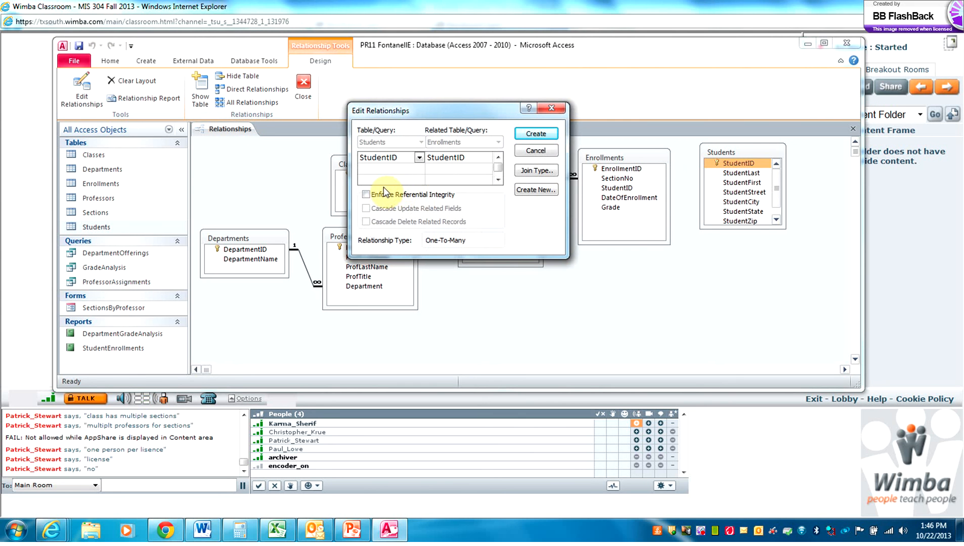
{"action": "left_click", "coordinate": [366, 195]}
{"action": "left_click", "coordinate": [366, 208]}
{"action": "left_click", "coordinate": [365, 225]}
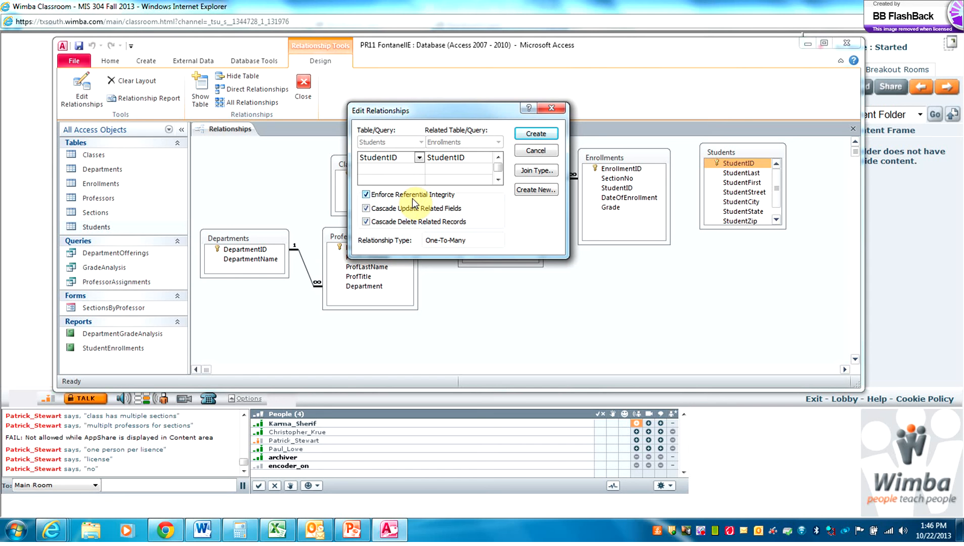
Create the one-to-many Students–Enrollments relationship on StudentID
{"action": "left_click", "coordinate": [548, 134]}
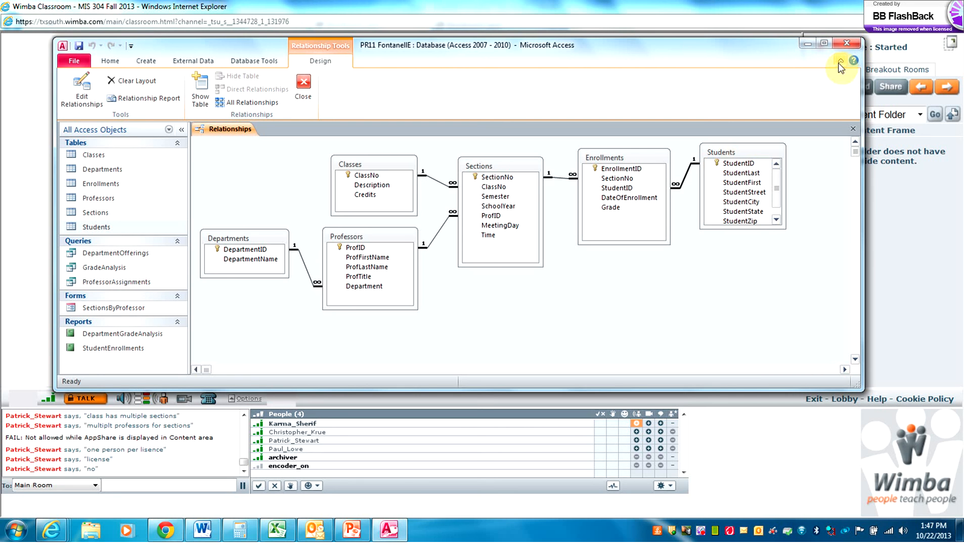
Close the database, saving the changed Relationships layout
{"action": "left_click", "coordinate": [74, 62]}
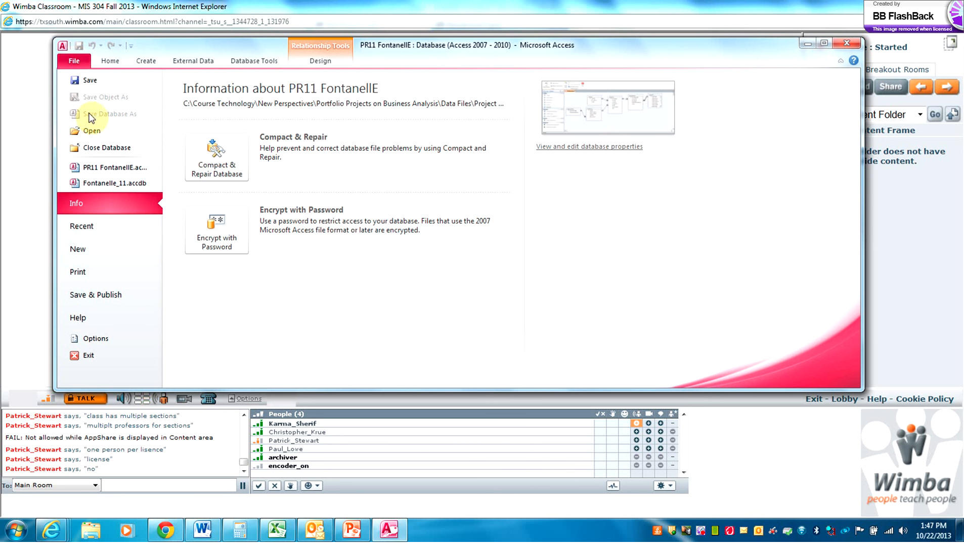
{"action": "left_click", "coordinate": [100, 149]}
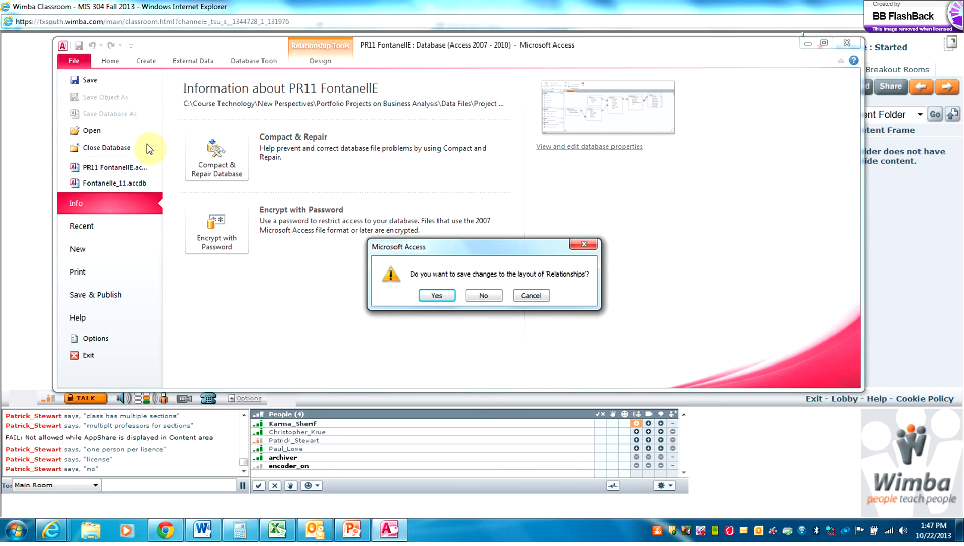
{"action": "left_click", "coordinate": [436, 296]}
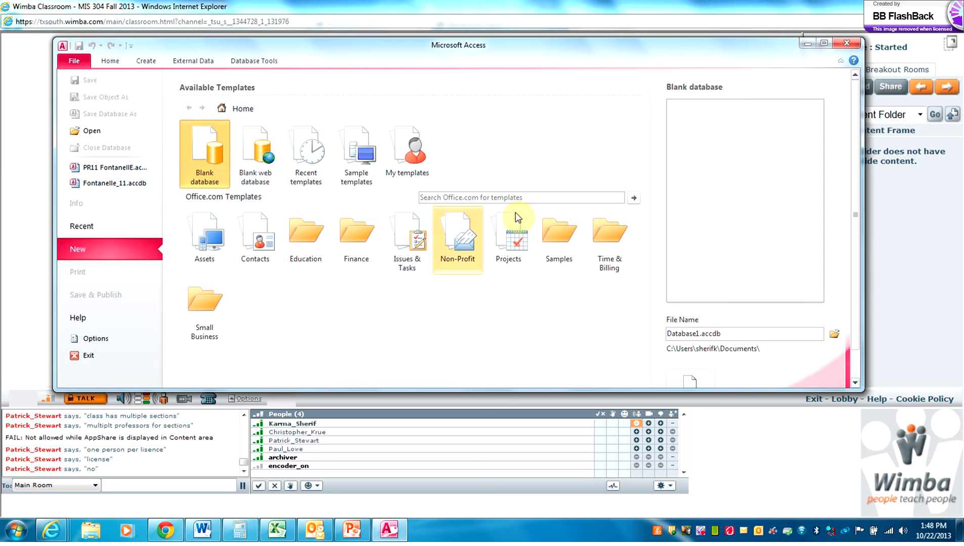
Create a blank database with the file name PR 11 Feedback.accdb
{"action": "left_click", "coordinate": [699, 335]}
{"action": "left_click", "coordinate": [699, 335]}
{"action": "left_click_drag", "start_coordinate": [697, 335], "coordinate": [626, 324]}
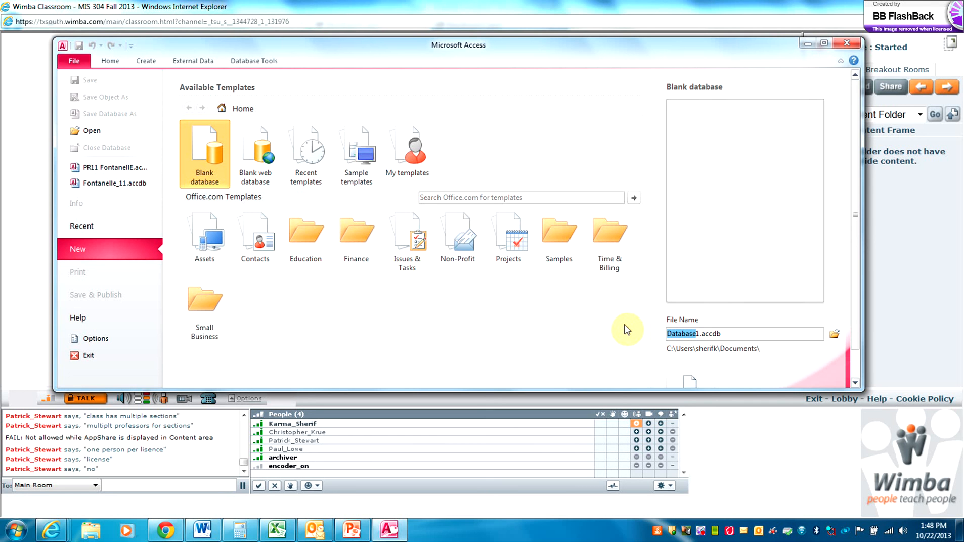
{"action": "type", "text": "P"}
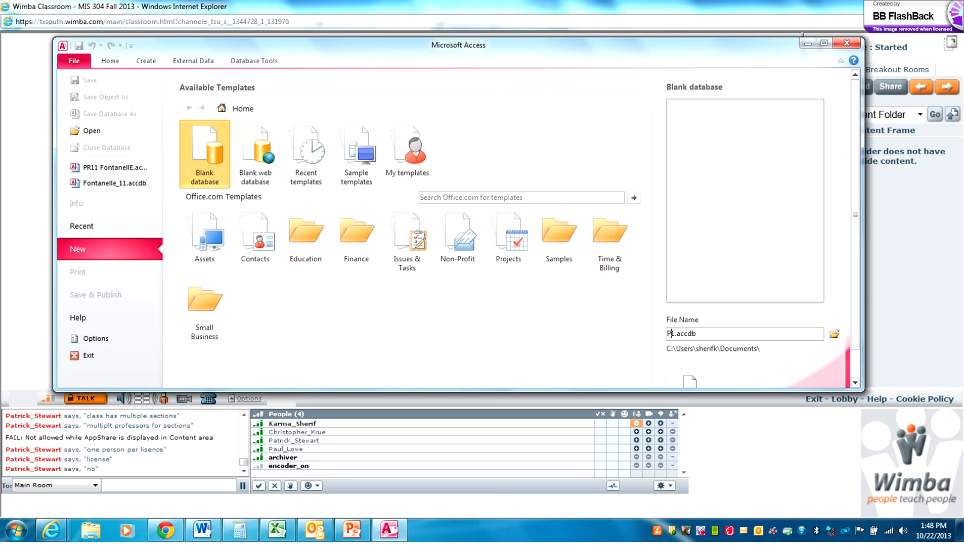
{"action": "type", "text": "R 11 Feedback"}
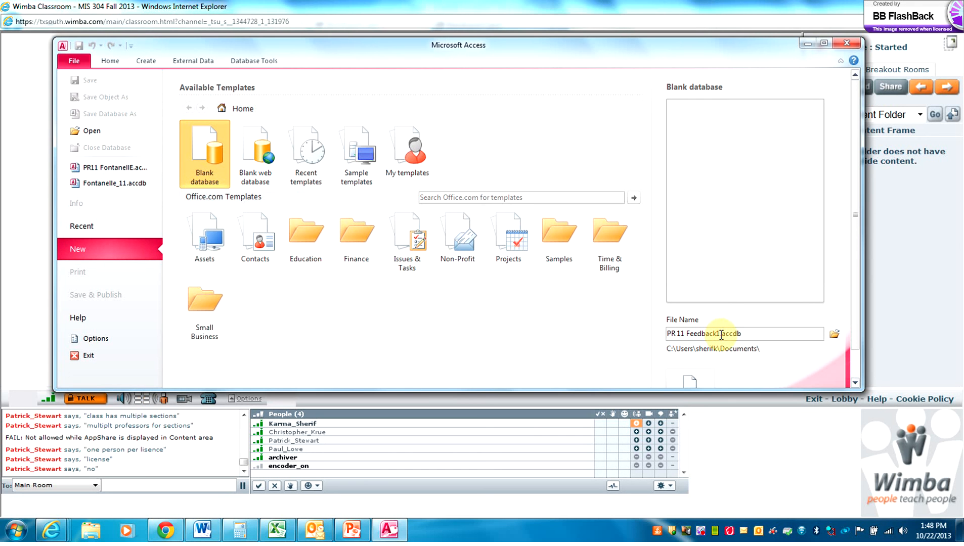
{"action": "key", "text": "Delete"}
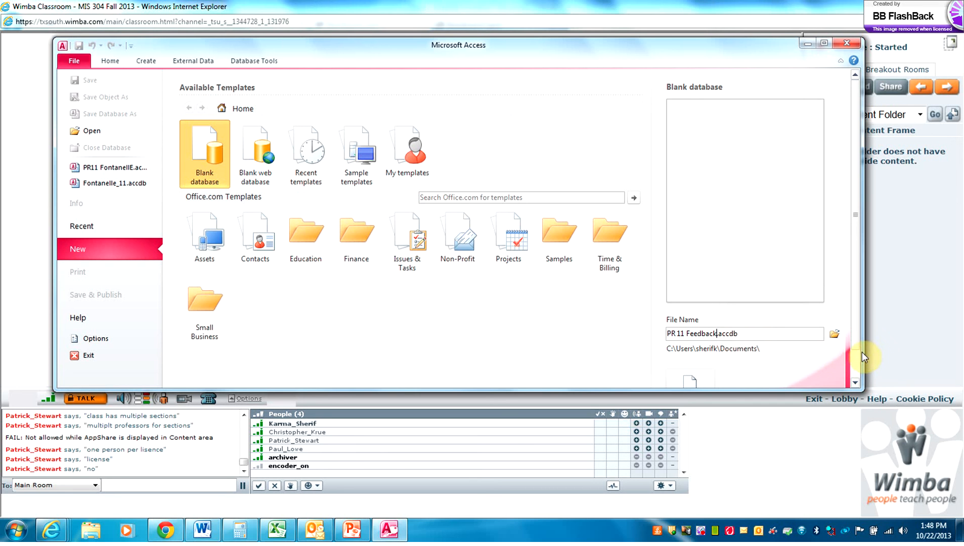
{"action": "left_click", "coordinate": [856, 373]}
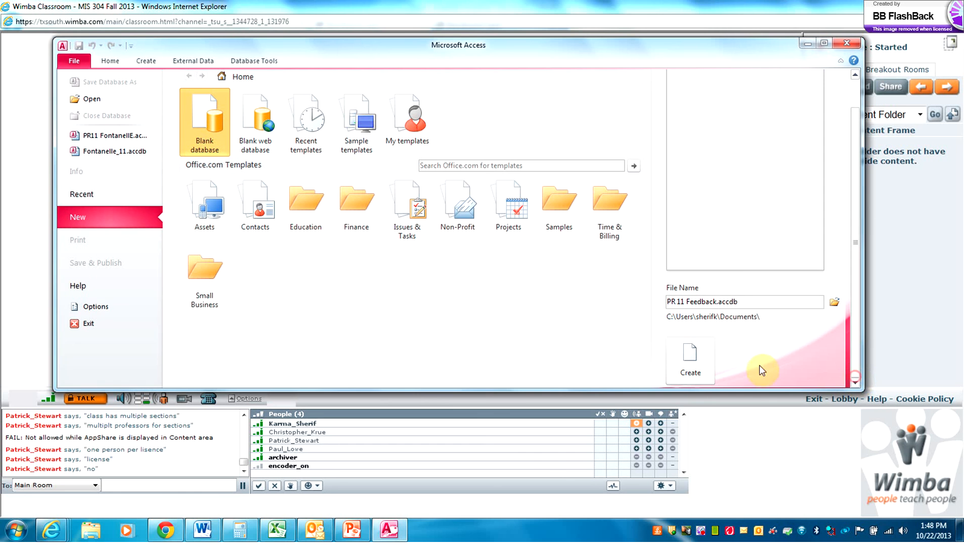
{"action": "left_click", "coordinate": [705, 371]}
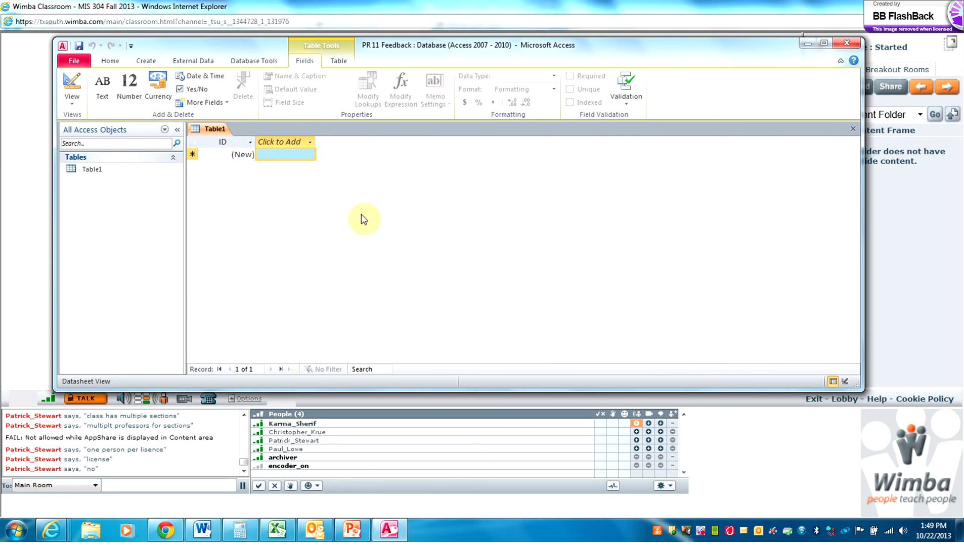
Switch Table1 to Design view, saving it under the name Alumni
{"action": "left_click", "coordinate": [75, 89]}
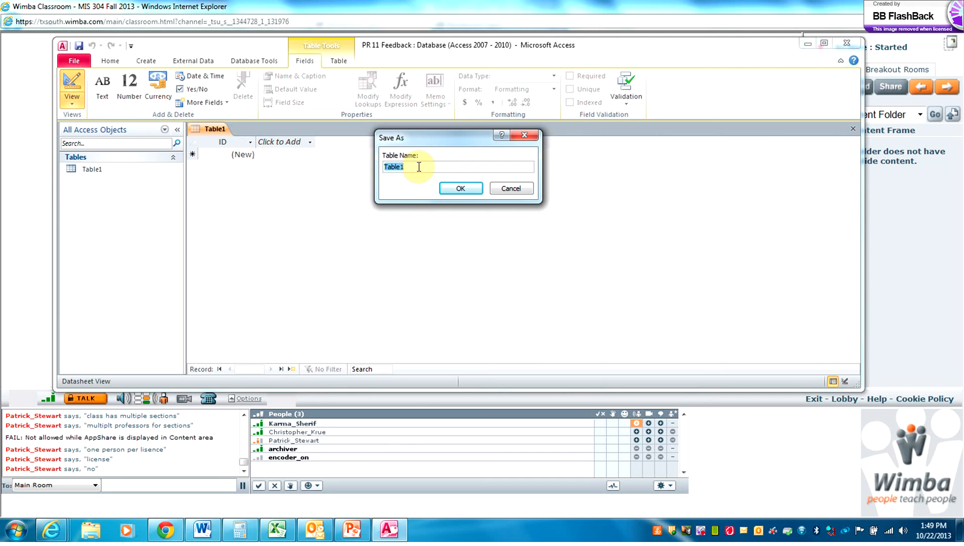
{"action": "type", "text": "Alumni"}
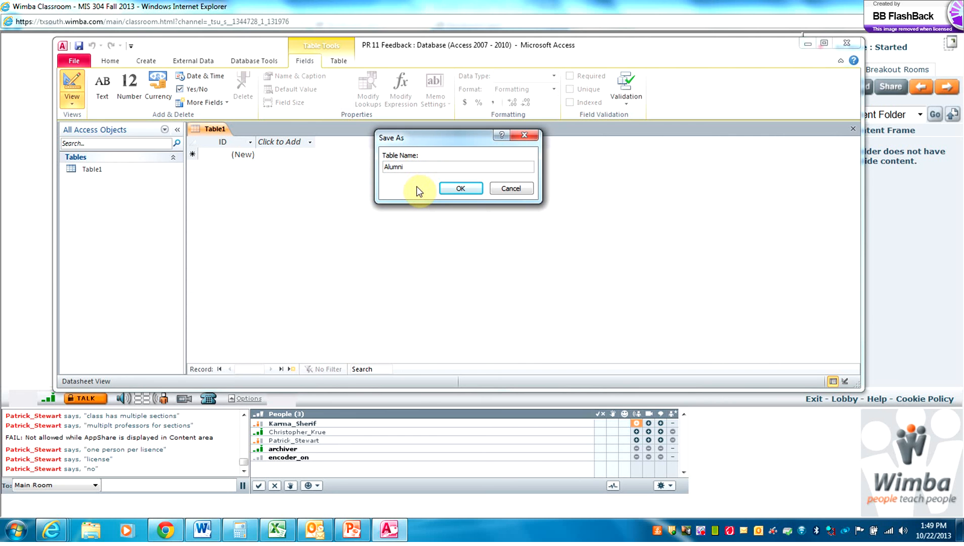
{"action": "left_click", "coordinate": [454, 188]}
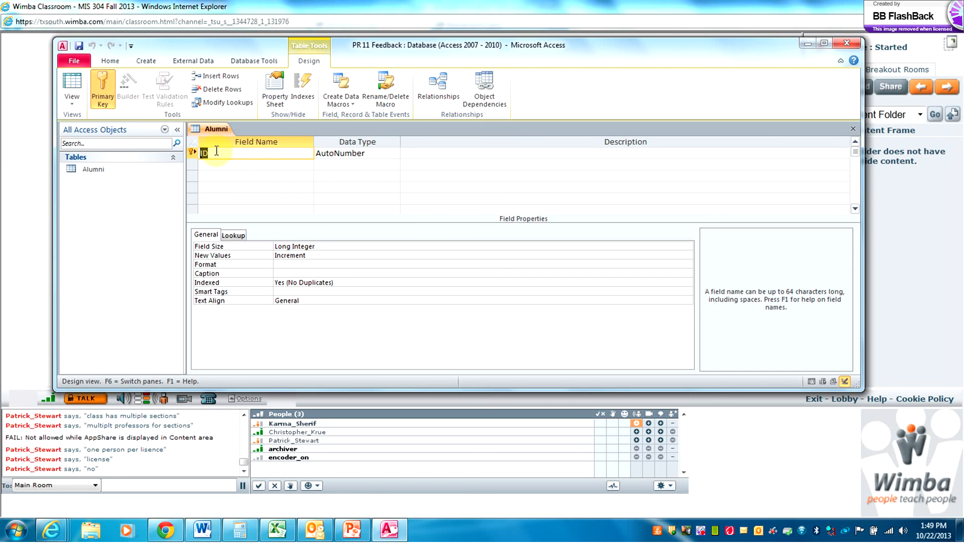
Rename the ID field to AlumniID and add FirstName and LastName fields
{"action": "left_click", "coordinate": [201, 152]}
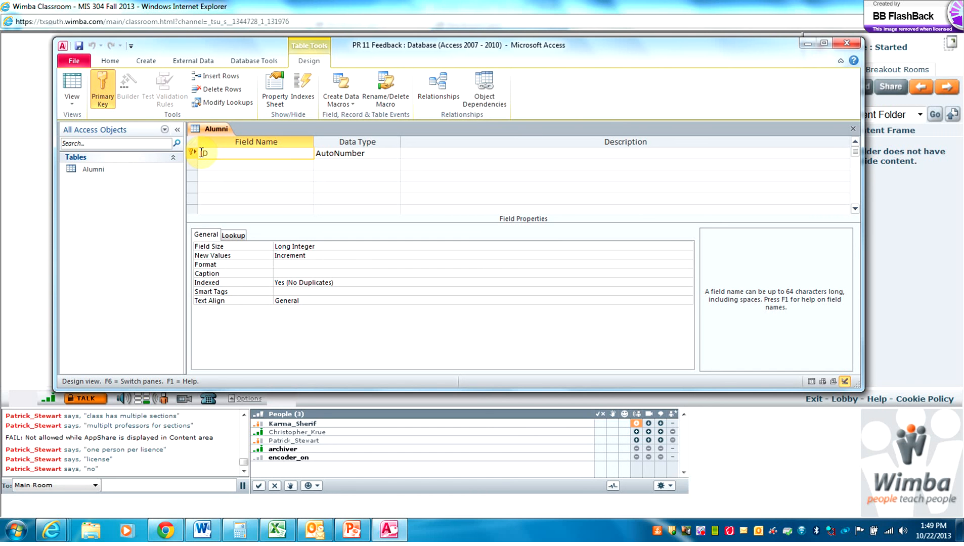
{"action": "type", "text": "Alumni"}
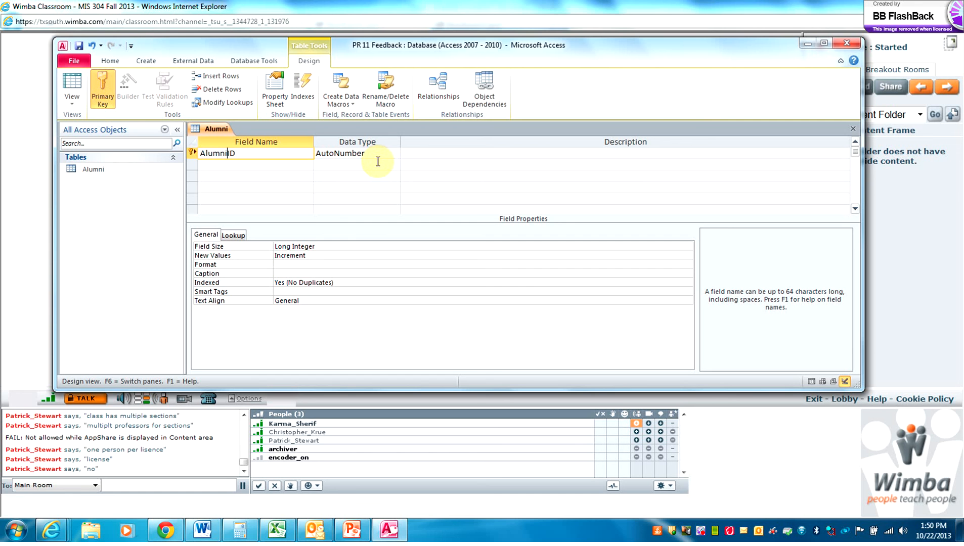
{"action": "left_click", "coordinate": [239, 165]}
{"action": "type", "text": "F"}
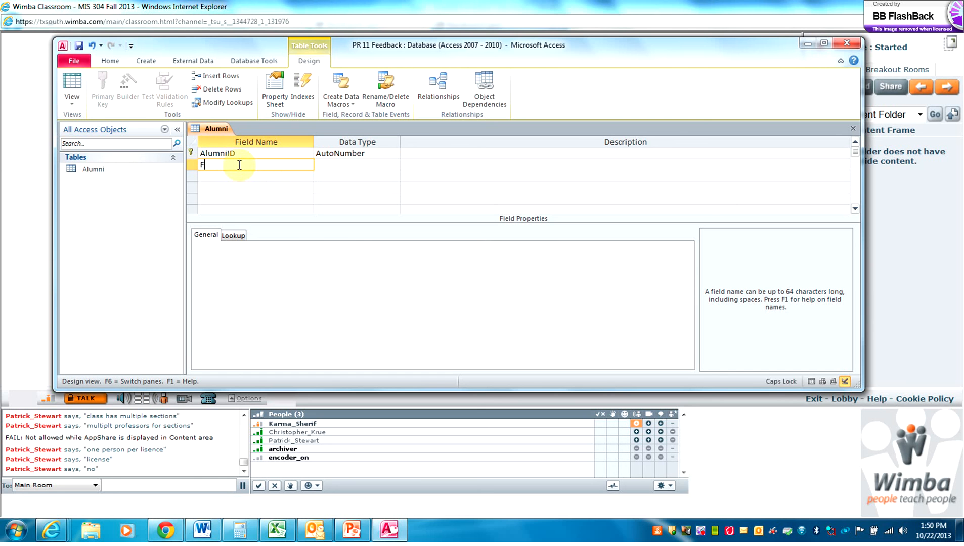
{"action": "type", "text": "irstName"}
{"action": "left_click", "coordinate": [238, 173]}
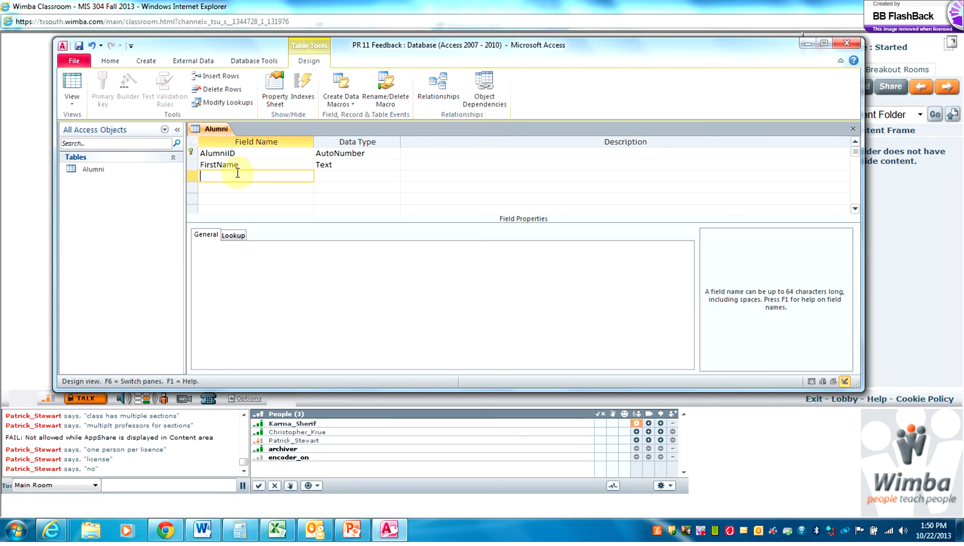
{"action": "key", "text": "Caps_Lock"}
{"action": "type", "text": "L"}
{"action": "key", "text": "Caps_Lock"}
{"action": "type", "text": "ast"}
{"action": "key", "text": "Caps_Lock"}
{"action": "type", "text": "N"}
{"action": "key", "text": "Caps_Lock"}
{"action": "type", "text": "ame"}
Add Phone, Email and Birthday field names below LastName
{"action": "left_click", "coordinate": [234, 187]}
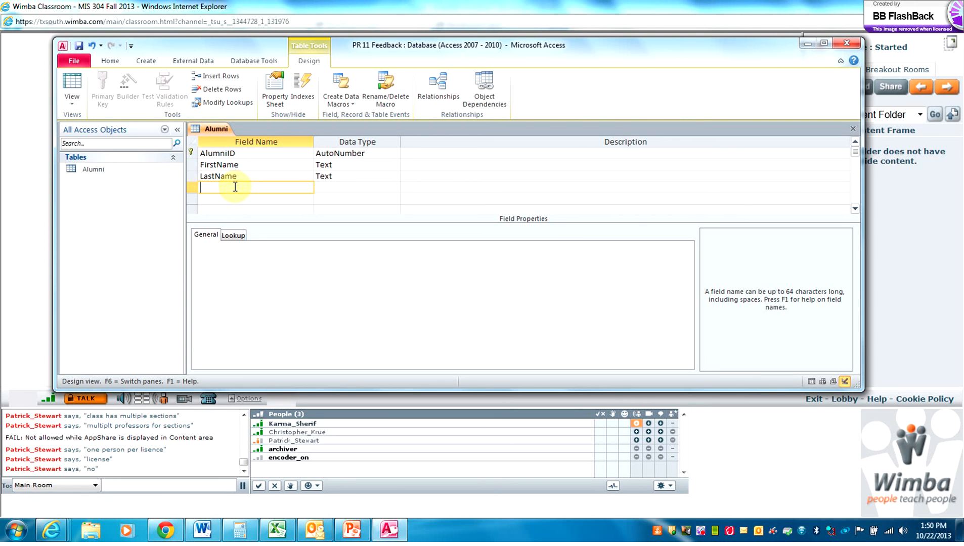
{"action": "key", "text": "Caps_Lock"}
{"action": "type", "text": "P"}
{"action": "key", "text": "Caps_Lock"}
{"action": "type", "text": "hone"}
{"action": "left_click", "coordinate": [230, 199]}
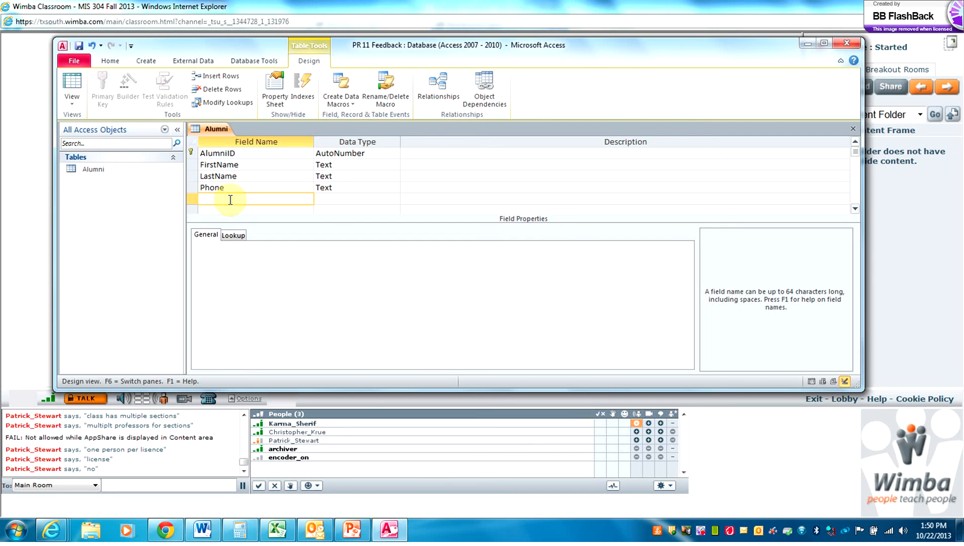
{"action": "key", "text": "Caps_Lock"}
{"action": "type", "text": "E"}
{"action": "key", "text": "Caps_Lock"}
{"action": "type", "text": "mail"}
{"action": "left_click", "coordinate": [227, 210]}
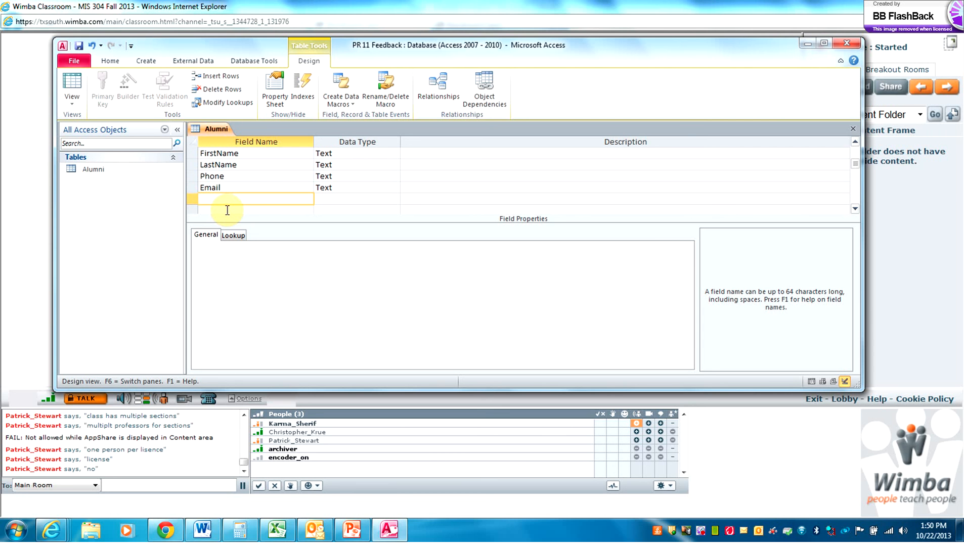
{"action": "type", "text": "Birthday"}
Set Birthday to Date/Time and Email to Hyperlink, leaving FirstName as Text
{"action": "left_click", "coordinate": [368, 195]}
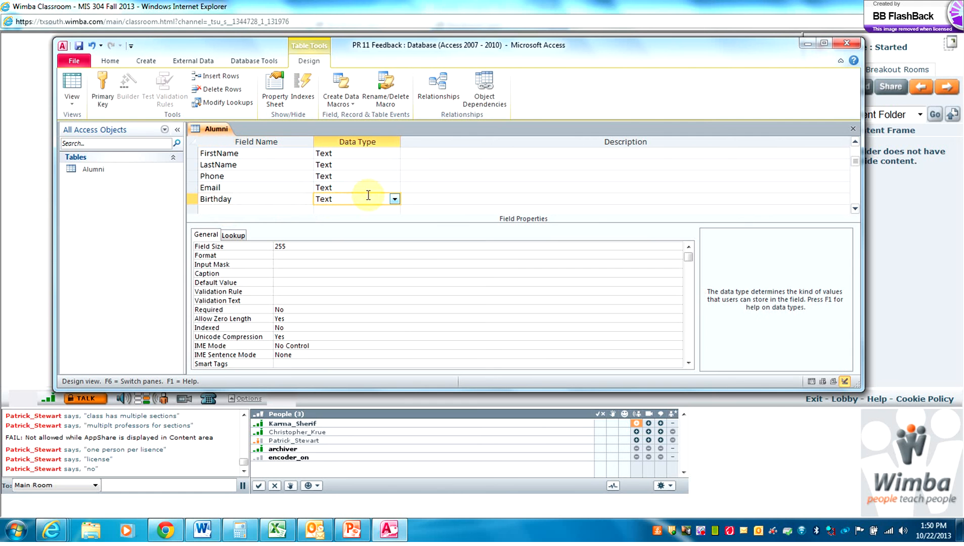
{"action": "left_click", "coordinate": [396, 199]}
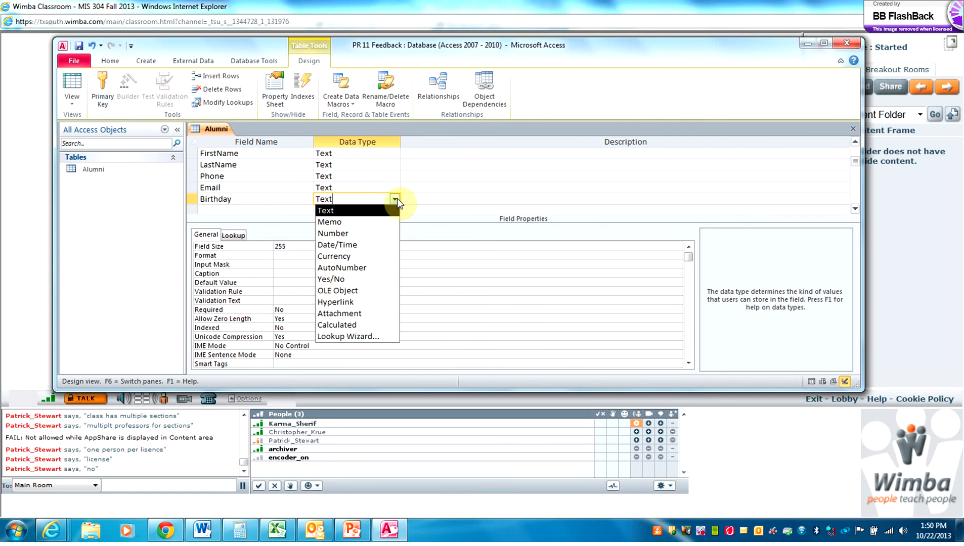
{"action": "left_click", "coordinate": [355, 245]}
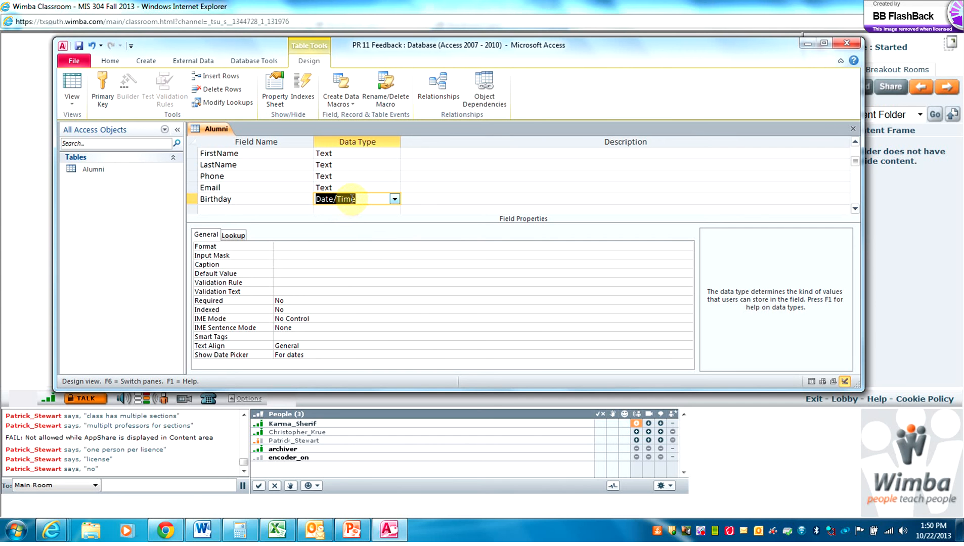
{"action": "left_click", "coordinate": [368, 189]}
{"action": "left_click", "coordinate": [395, 188]}
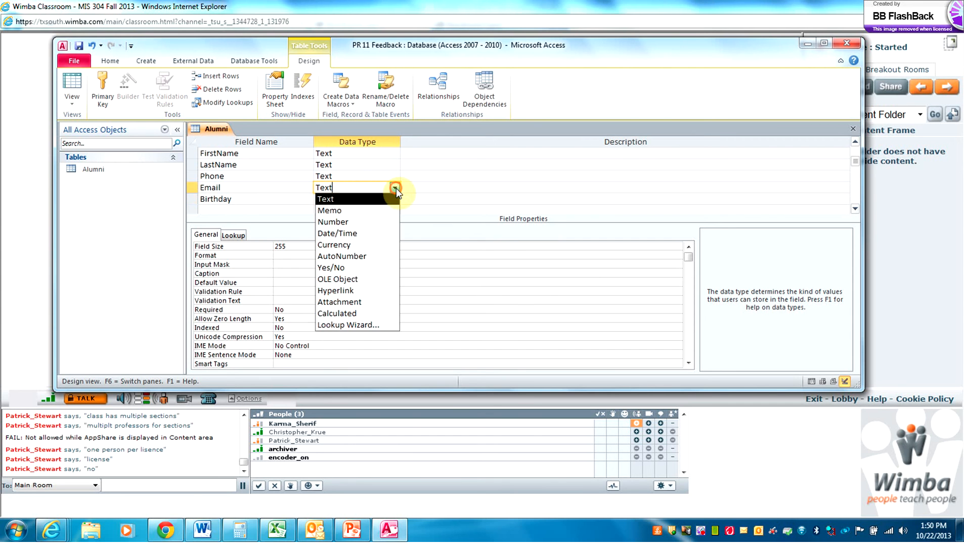
{"action": "left_click", "coordinate": [349, 288]}
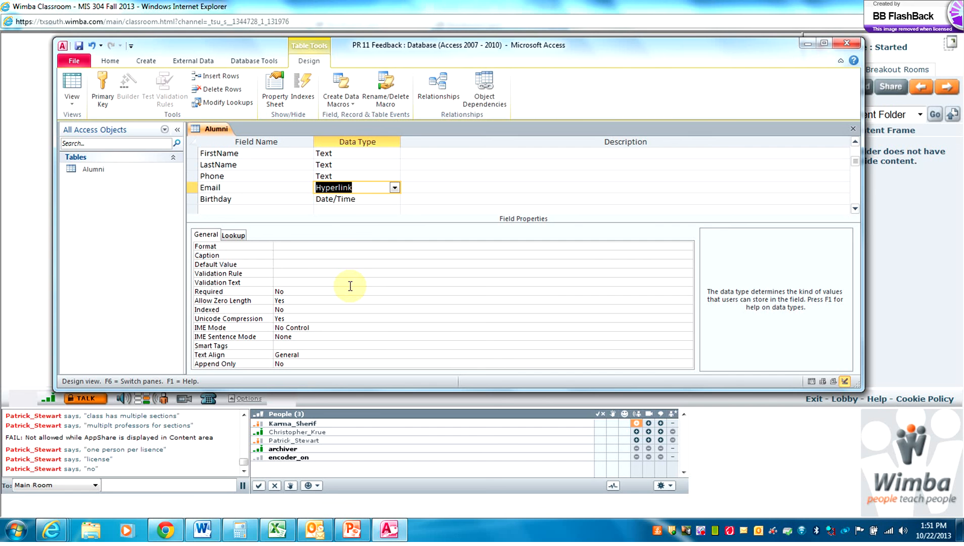
{"action": "left_click", "coordinate": [388, 154]}
{"action": "left_click", "coordinate": [394, 154]}
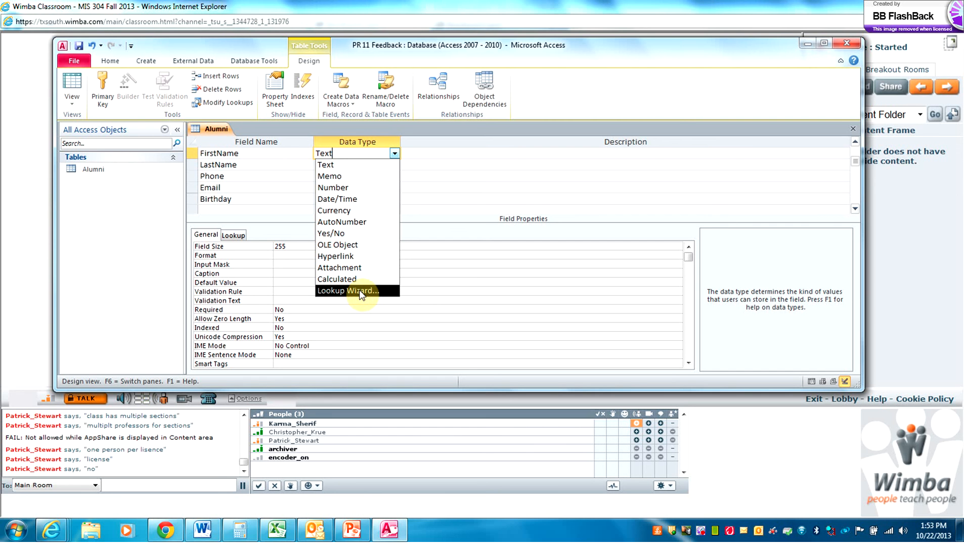
{"action": "left_click", "coordinate": [103, 339]}
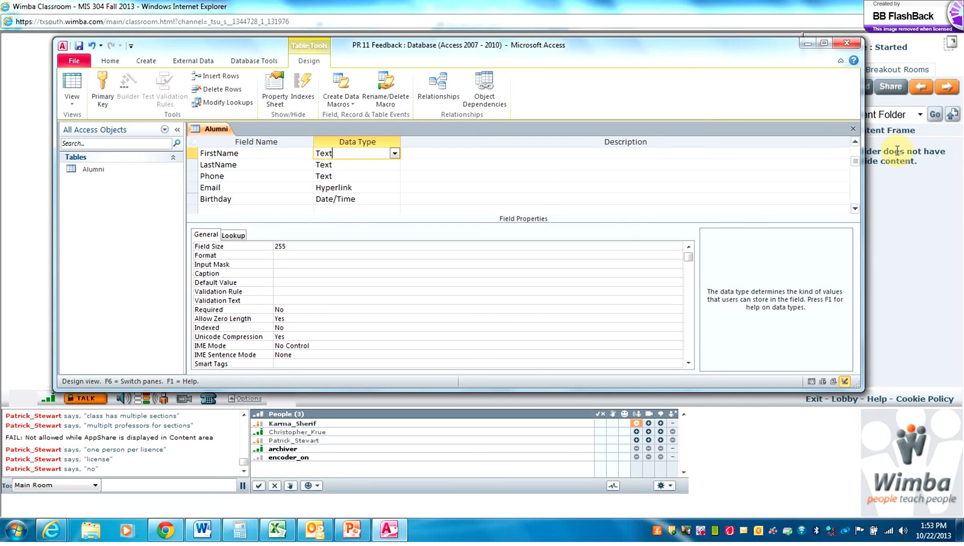
{"action": "left_click_drag", "start_coordinate": [855, 162], "coordinate": [856, 147]}
{"action": "left_click", "coordinate": [856, 147]}
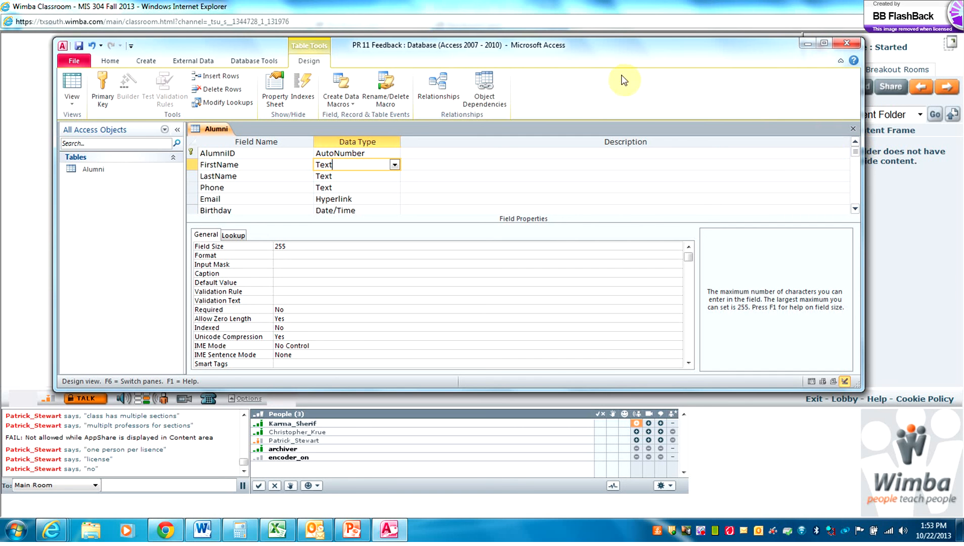
Save the design, switch to Datasheet view and enter the first alumnus's first name
{"action": "left_click", "coordinate": [80, 78]}
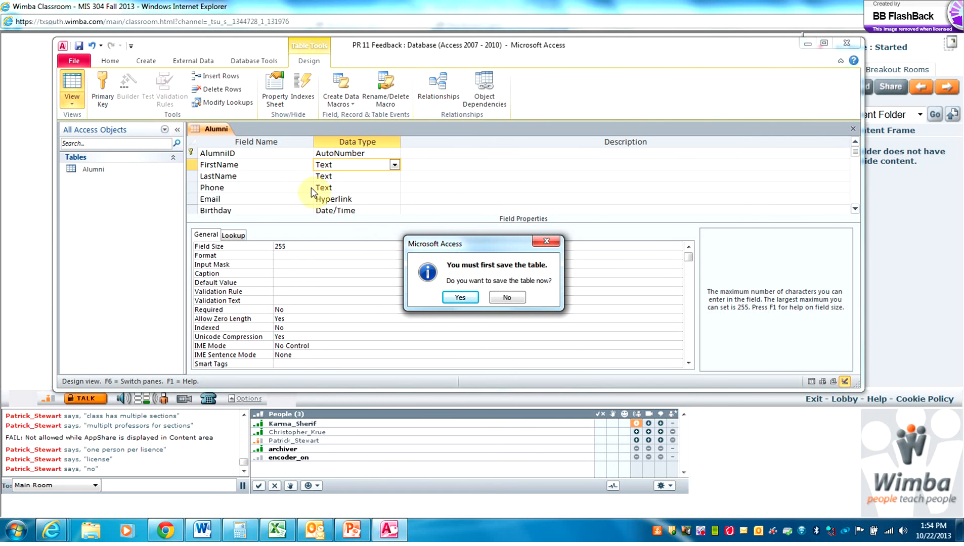
{"action": "left_click", "coordinate": [459, 295]}
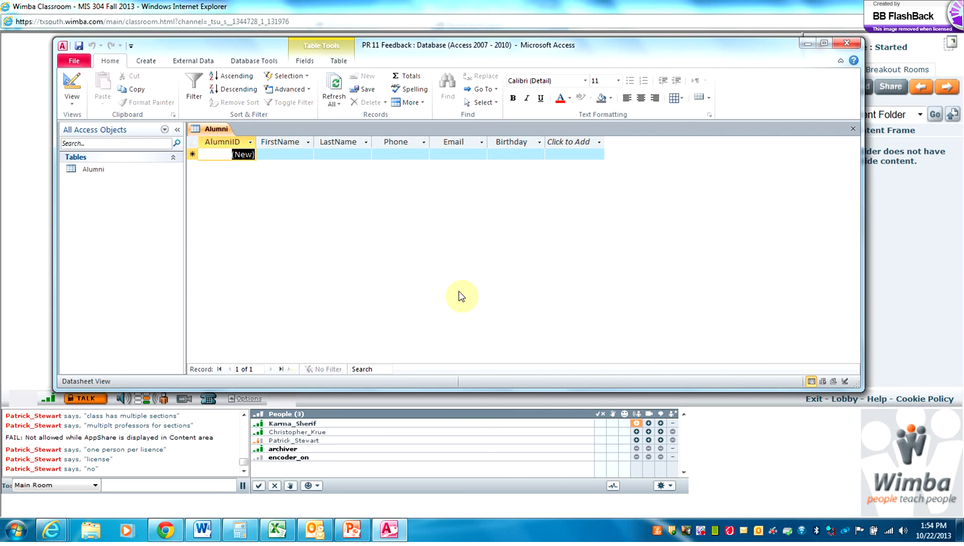
{"action": "key", "text": "1"}
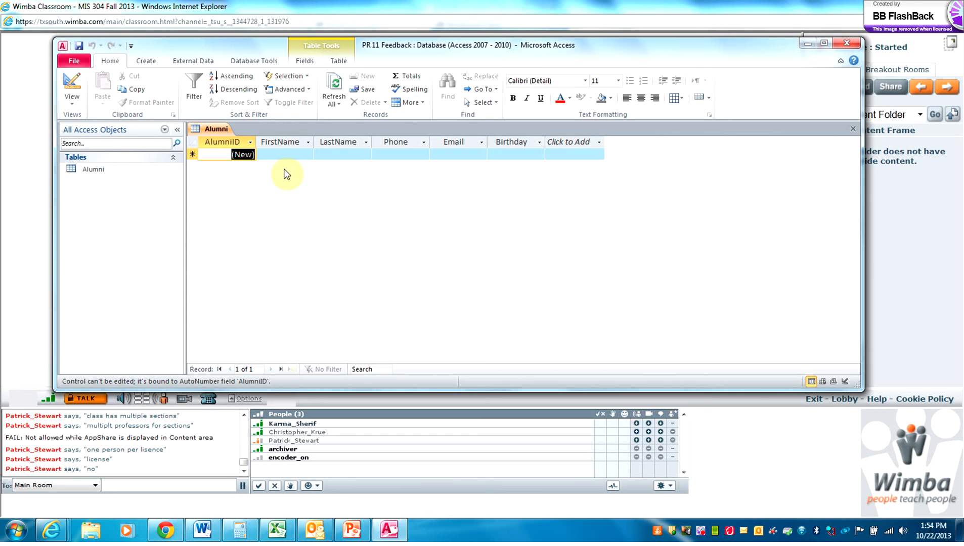
{"action": "key", "text": "Tab"}
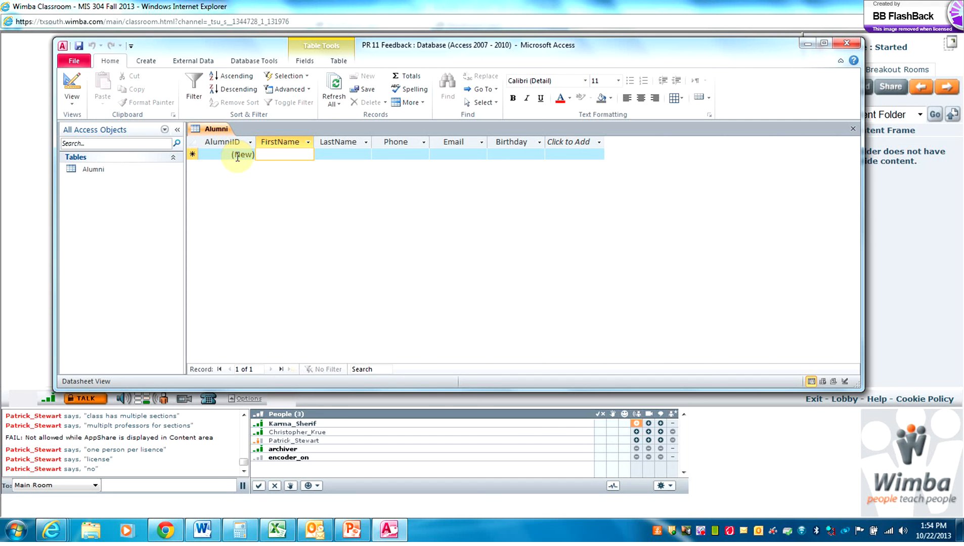
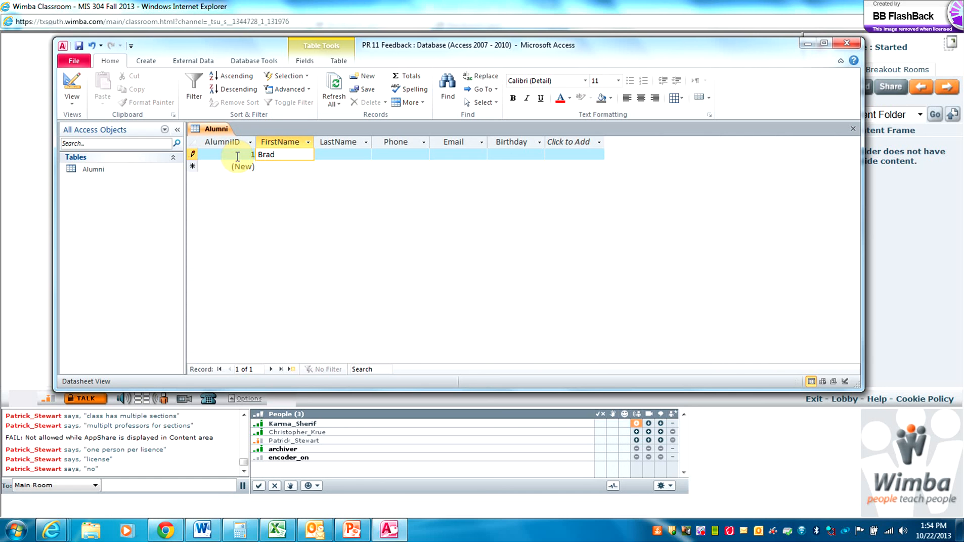
{"action": "key", "text": "Tab"}
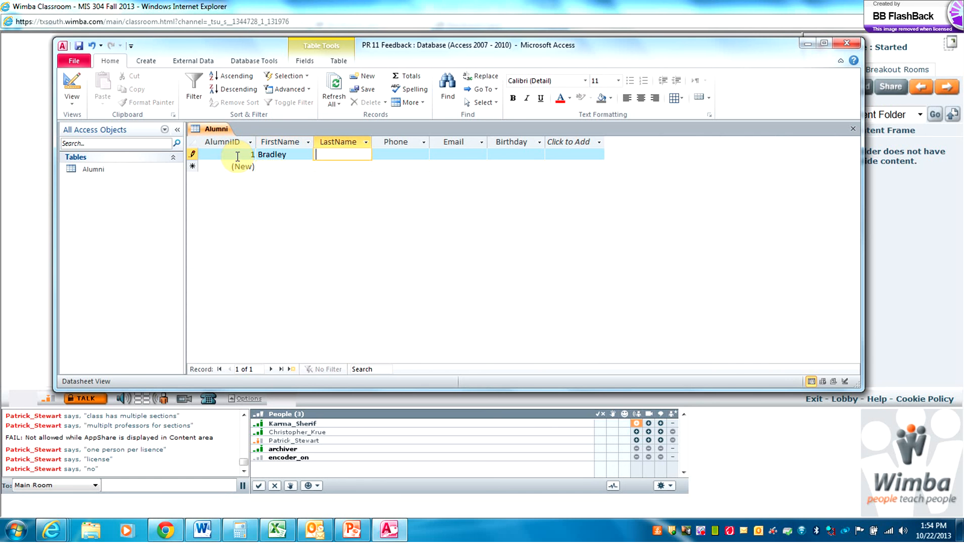
Enter the alumnus's last name, phone number and e-mail address
{"action": "key", "text": "Caps_Lock"}
{"action": "key", "text": "Caps_Lock"}
{"action": "key", "text": "Tab"}
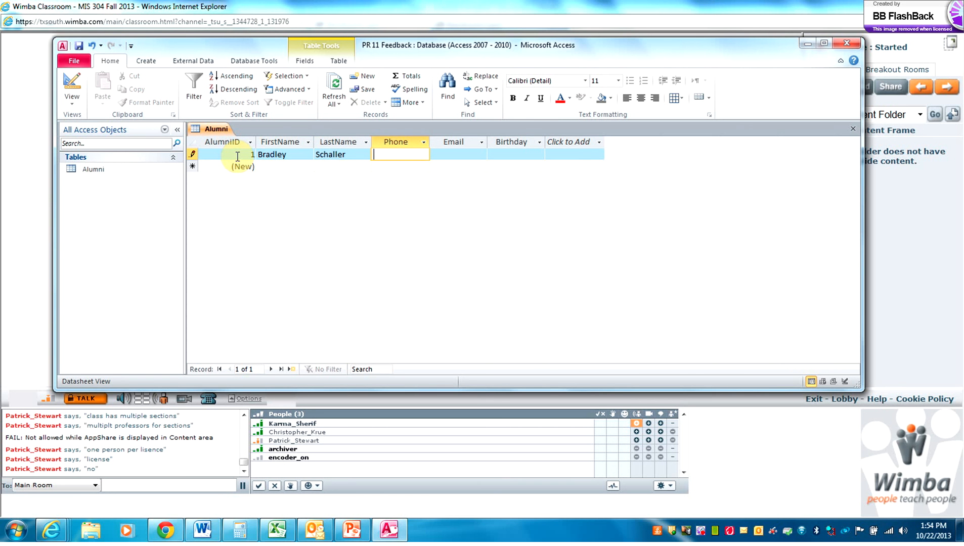
{"action": "type", "text": "555-515-7766"}
{"action": "key", "text": "Tab"}
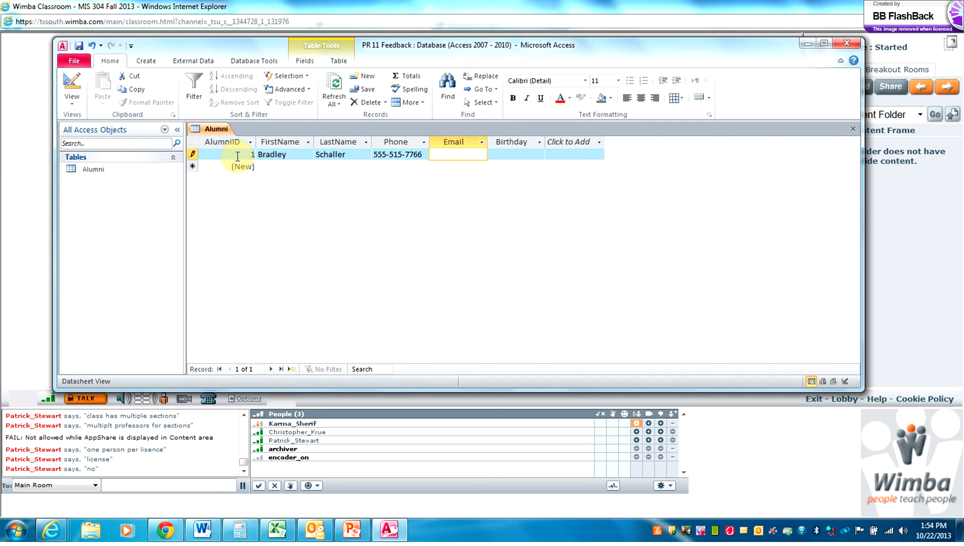
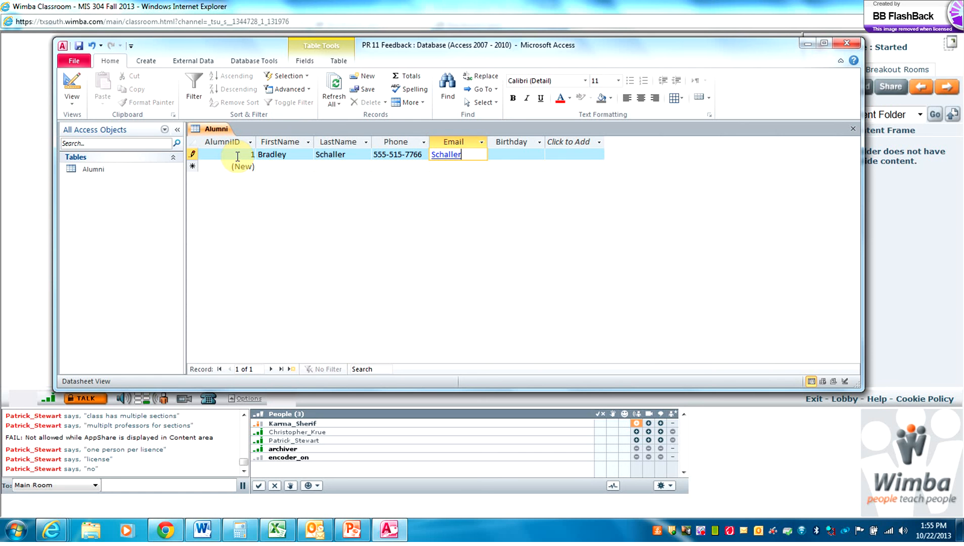
Autofit the Email column and give the first record a Birthday of 1/1/1990
{"action": "left_click", "coordinate": [503, 159]}
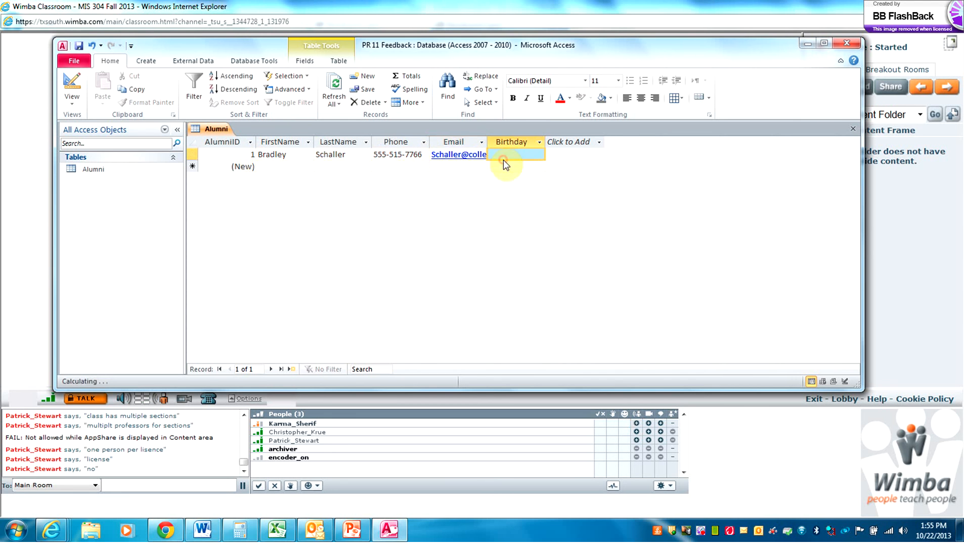
{"action": "double_click", "coordinate": [486, 140]}
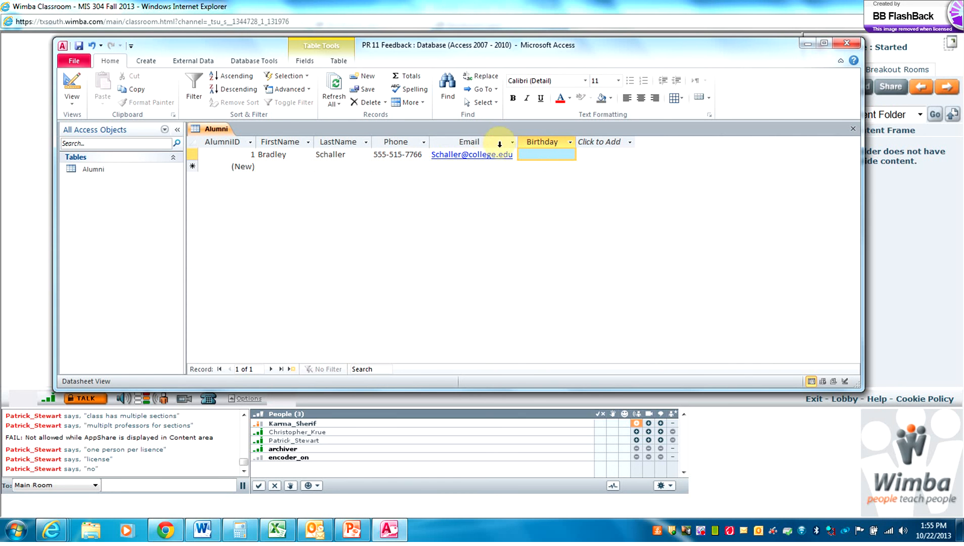
{"action": "left_click", "coordinate": [537, 154]}
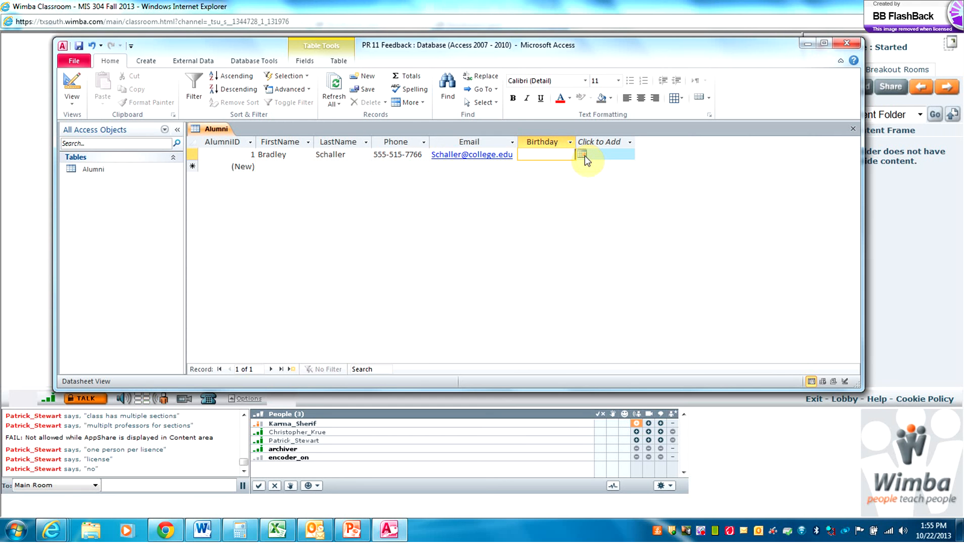
{"action": "left_click", "coordinate": [583, 156]}
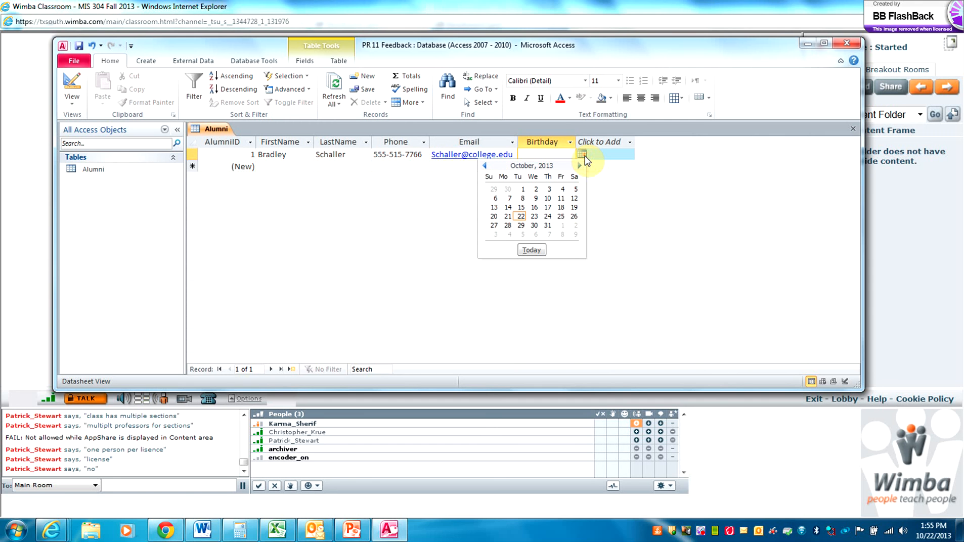
{"action": "left_click", "coordinate": [485, 166]}
{"action": "left_click", "coordinate": [485, 166]}
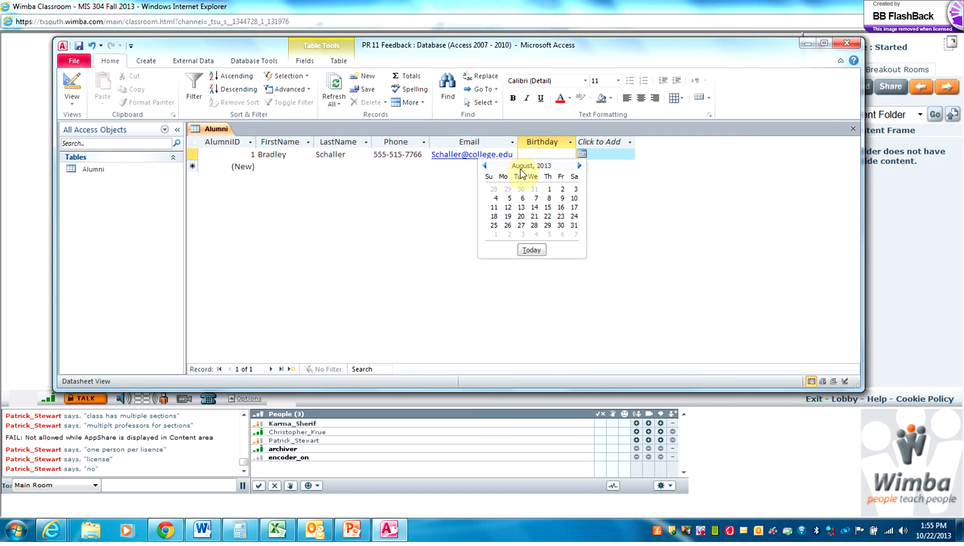
{"action": "left_click", "coordinate": [602, 150]}
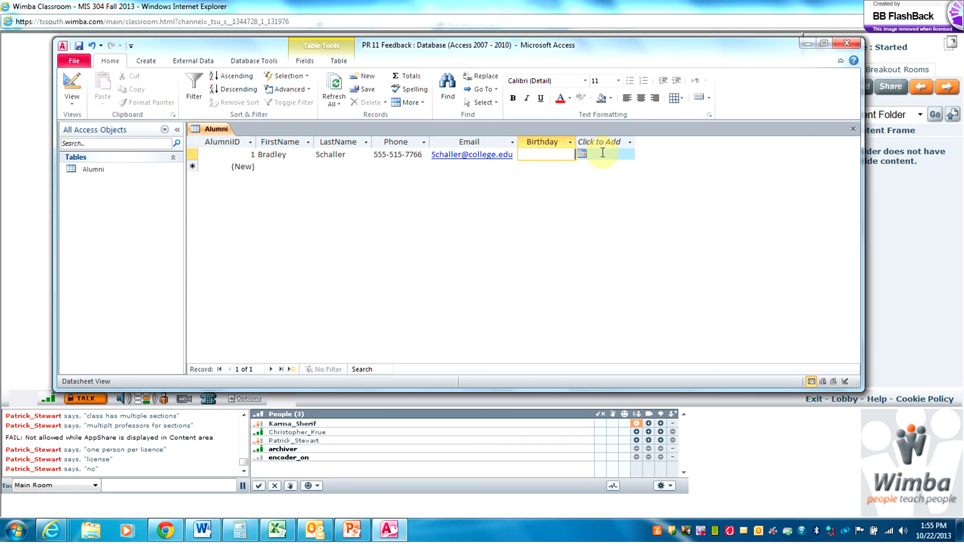
{"action": "type", "text": "1/1/1990"}
{"action": "key", "text": "Tab"}
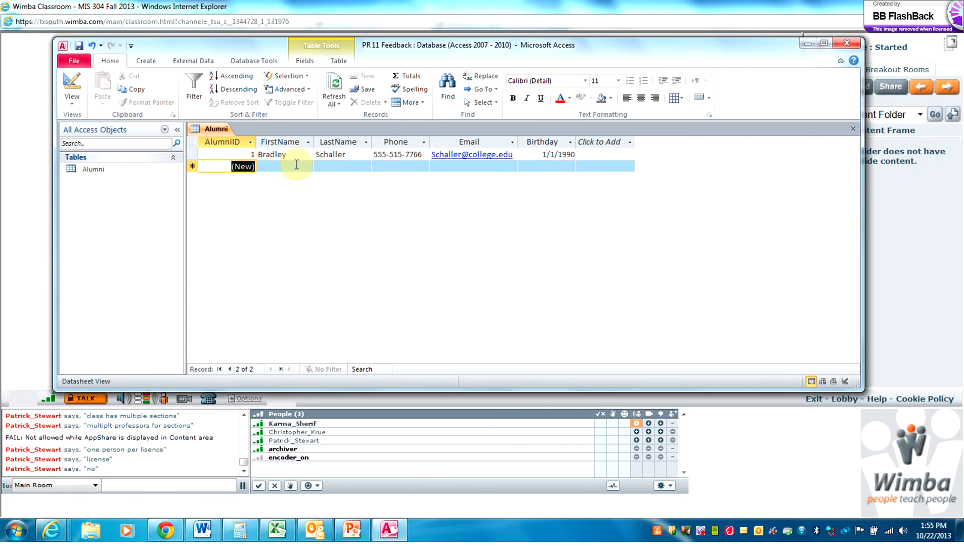
Fill record 2 with the alumnus's first and last name, phone, e-mail and birthday 1/1/1960
{"action": "key", "text": "2"}
{"action": "left_click", "coordinate": [297, 165]}
{"action": "key", "text": "Tab"}
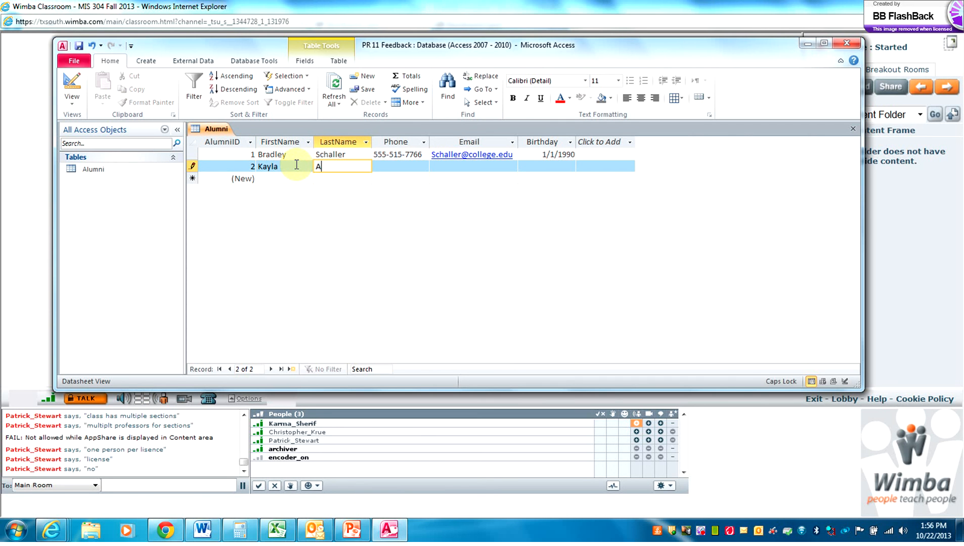
{"action": "key", "text": "Tab"}
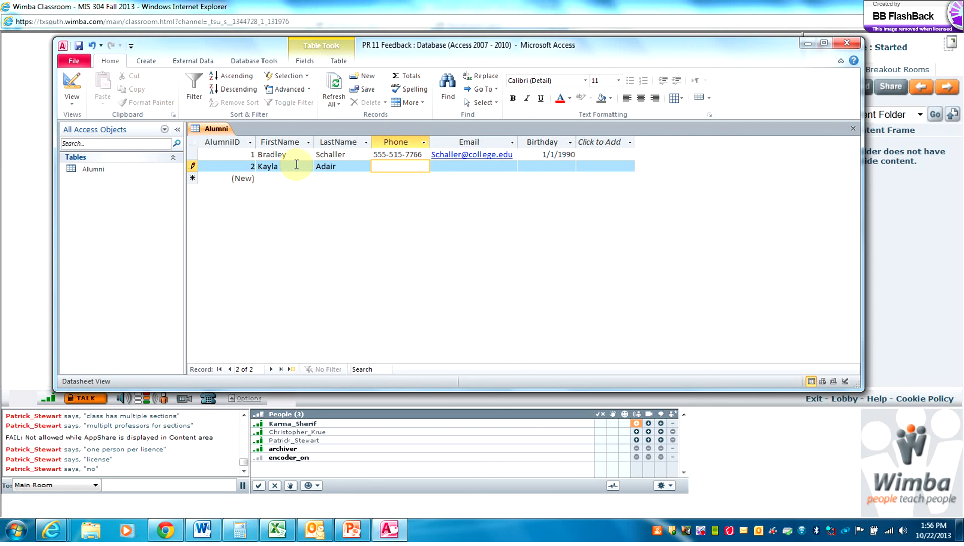
{"action": "type", "text": "555-515-8877"}
{"action": "key", "text": "Tab"}
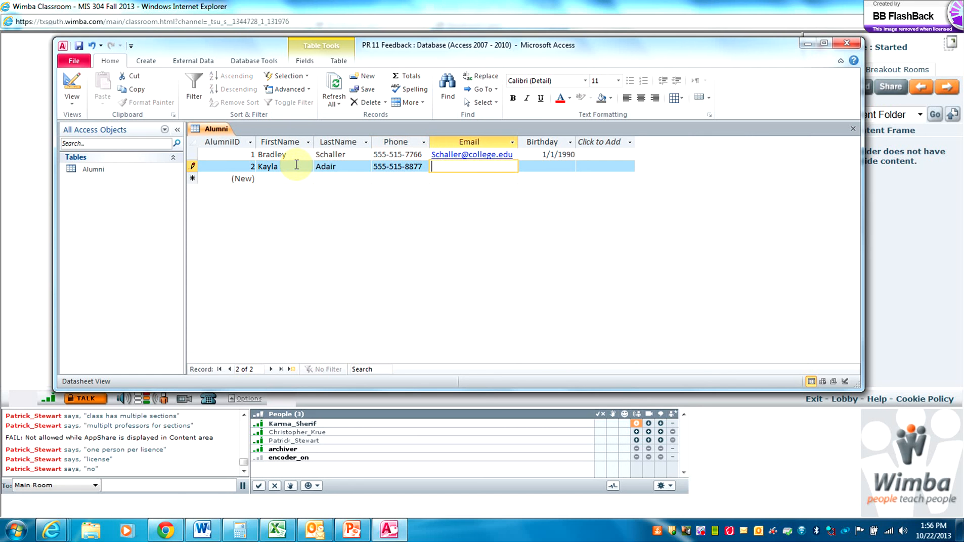
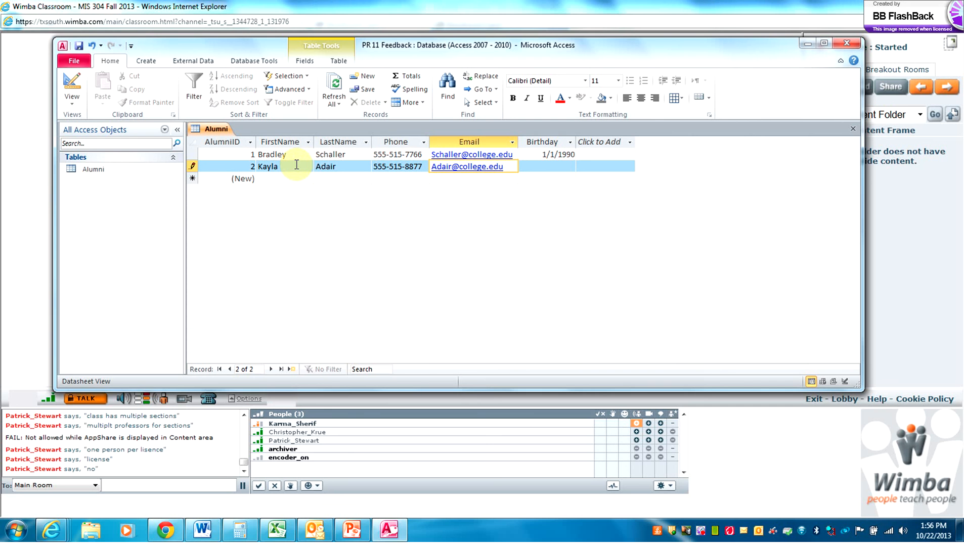
{"action": "key", "text": "Tab"}
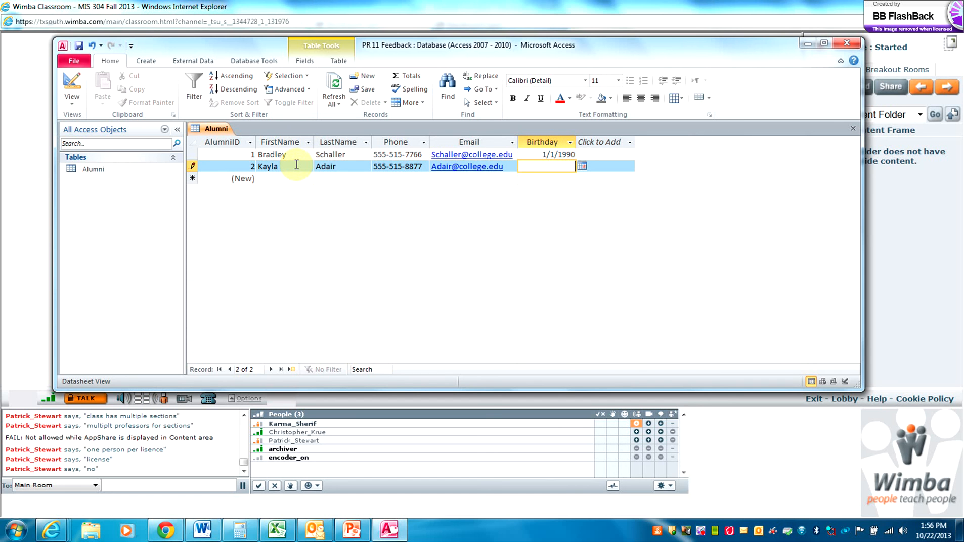
{"action": "type", "text": "1/1/1960"}
Save the new record, switch the Alumni table to Design view and close it
{"action": "left_click", "coordinate": [79, 46]}
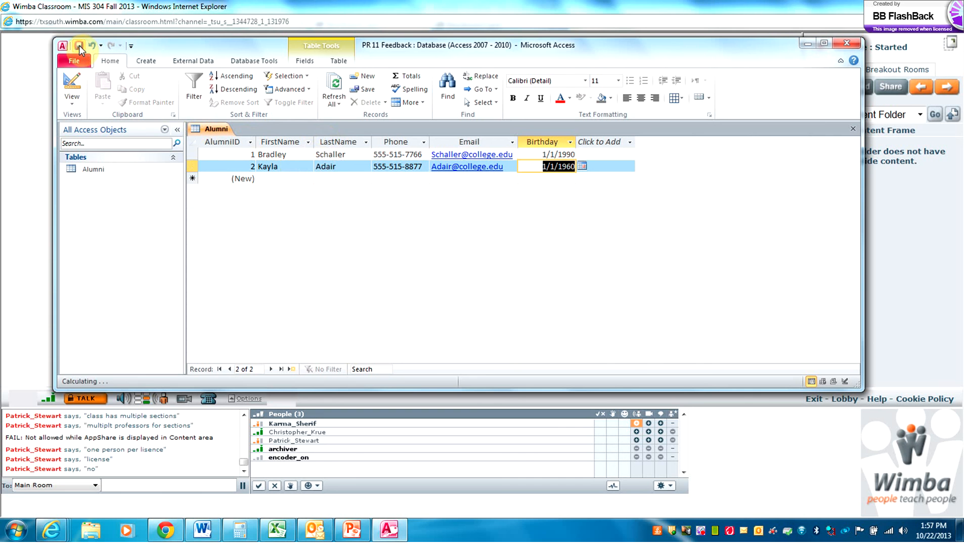
{"action": "left_click", "coordinate": [72, 81]}
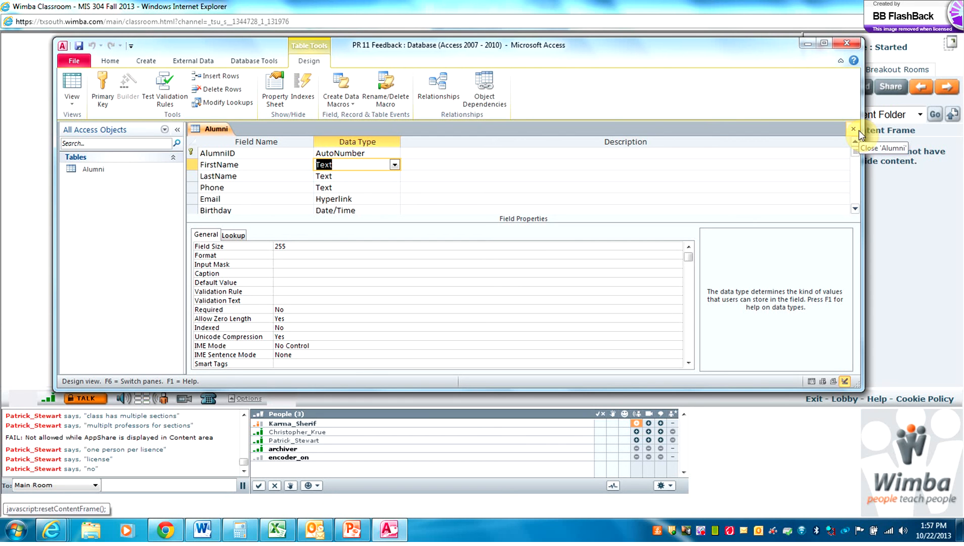
{"action": "left_click", "coordinate": [857, 130]}
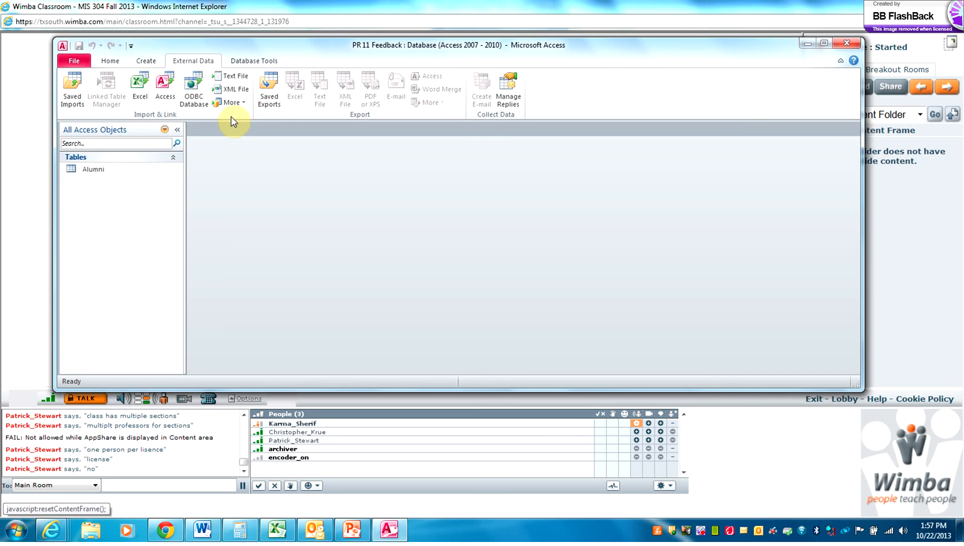
{"action": "left_click", "coordinate": [145, 61]}
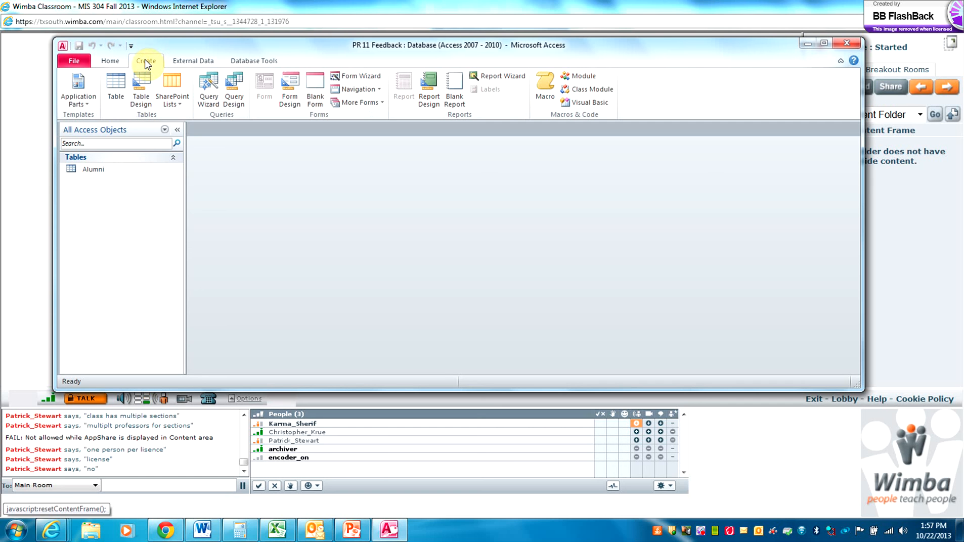
Start a new table design with a CommentID field of type AutoNumber
{"action": "left_click", "coordinate": [142, 86]}
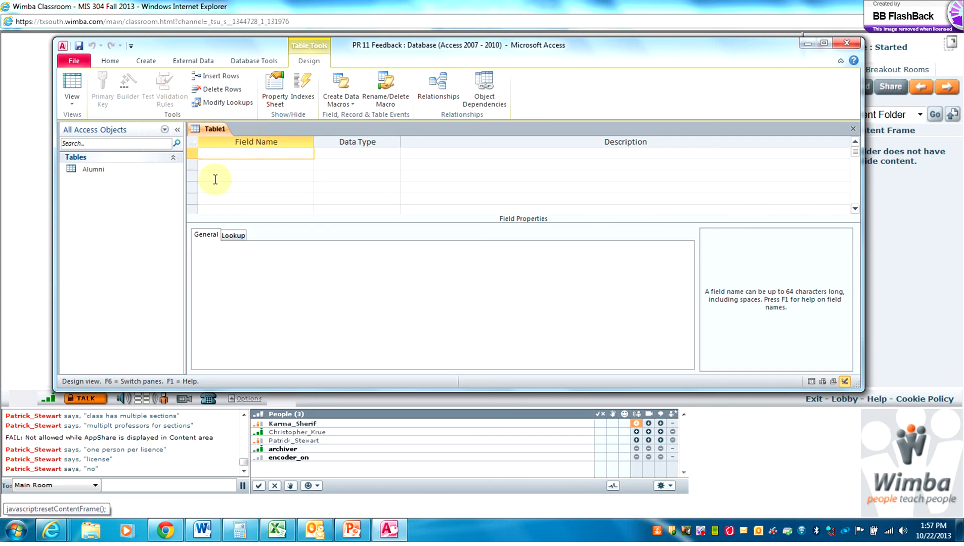
{"action": "type", "text": "Comment"}
{"action": "key", "text": "Caps_Lock"}
{"action": "type", "text": "ID"}
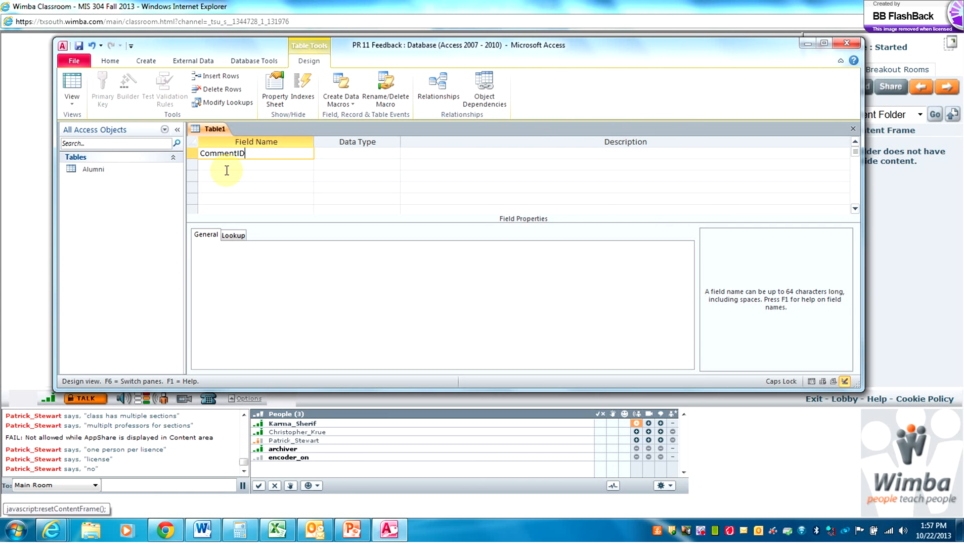
{"action": "left_click", "coordinate": [345, 153]}
{"action": "left_click", "coordinate": [394, 155]}
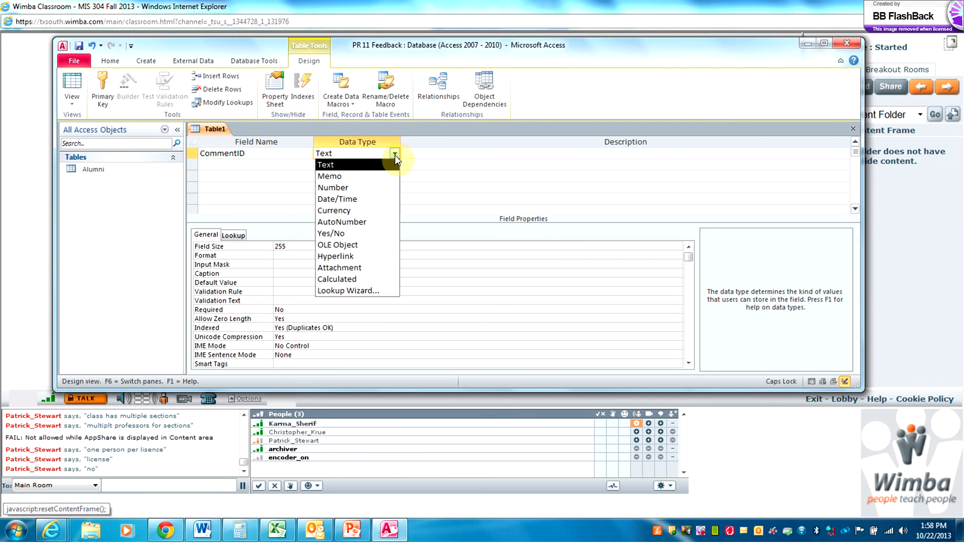
{"action": "left_click", "coordinate": [372, 223]}
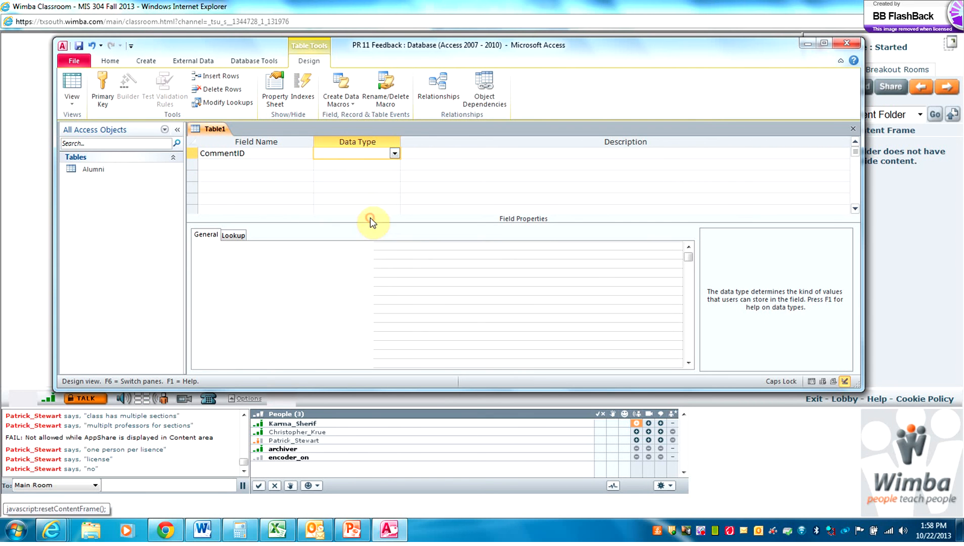
Add a Comment Text field and a CommentDate Date/Time field
{"action": "left_click", "coordinate": [253, 164]}
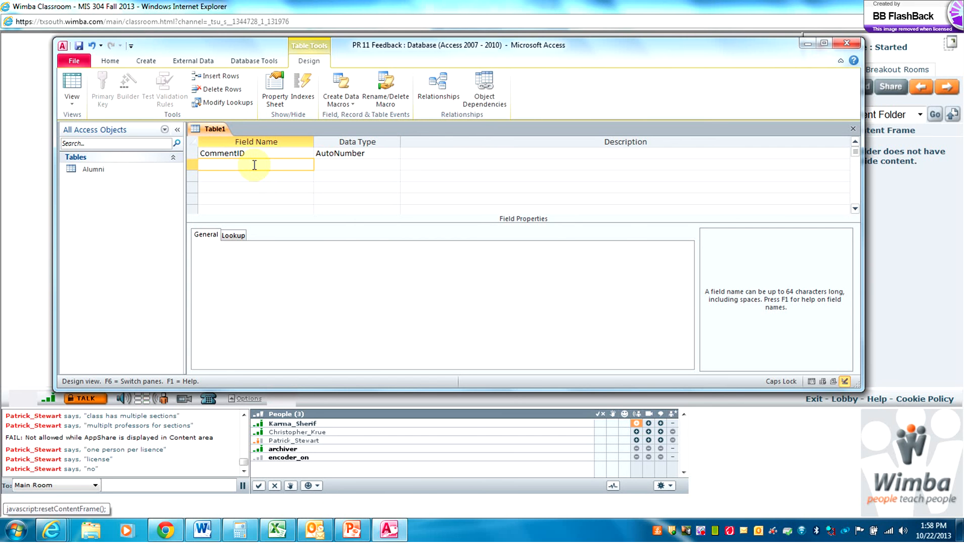
{"action": "type", "text": "C"}
{"action": "key", "text": "Caps_Lock"}
{"action": "type", "text": "omment"}
{"action": "left_click", "coordinate": [236, 177]}
{"action": "key", "text": "Caps_Lock"}
{"action": "type", "text": "C"}
{"action": "key", "text": "Caps_Lock"}
{"action": "type", "text": "omment"}
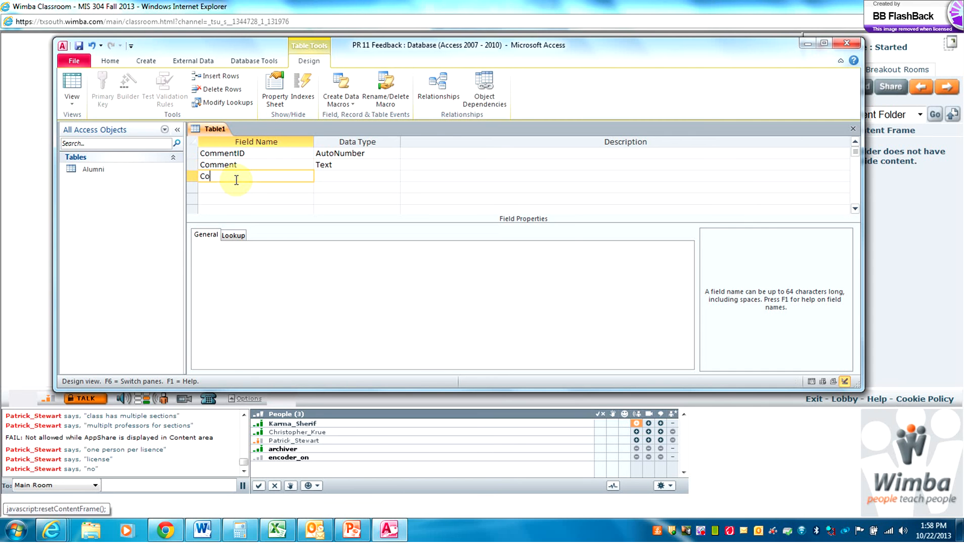
{"action": "key", "text": "Caps_Lock"}
{"action": "type", "text": "D"}
{"action": "key", "text": "Caps_Lock"}
{"action": "type", "text": "ate"}
{"action": "left_click", "coordinate": [329, 176]}
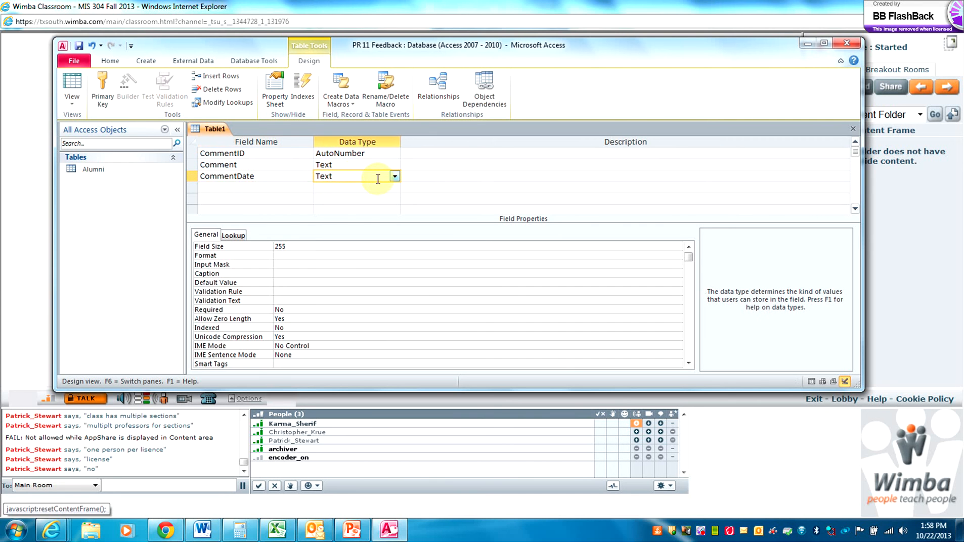
{"action": "left_click", "coordinate": [394, 177]}
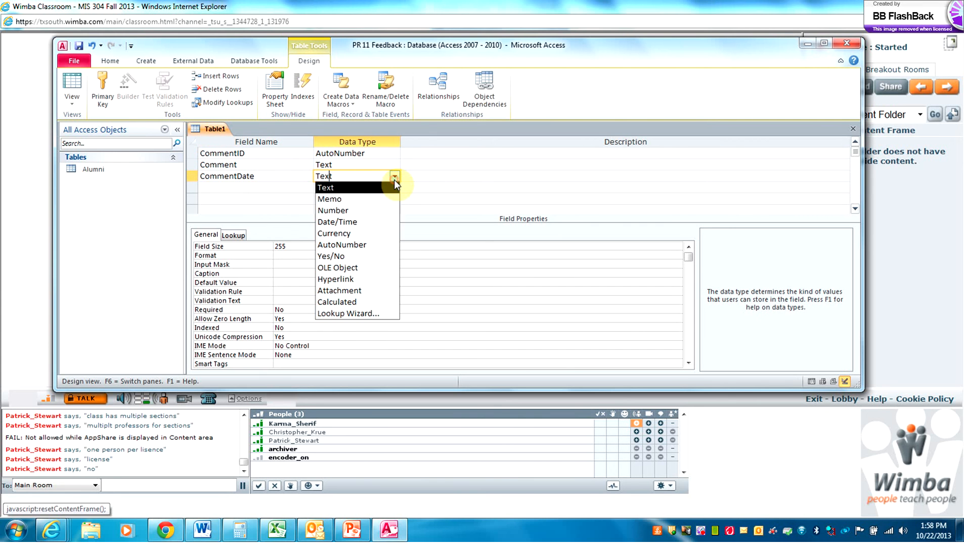
{"action": "left_click", "coordinate": [376, 220]}
Add an AlumniID field with the Number data type
{"action": "left_click", "coordinate": [254, 186]}
{"action": "type", "text": "Alumni"}
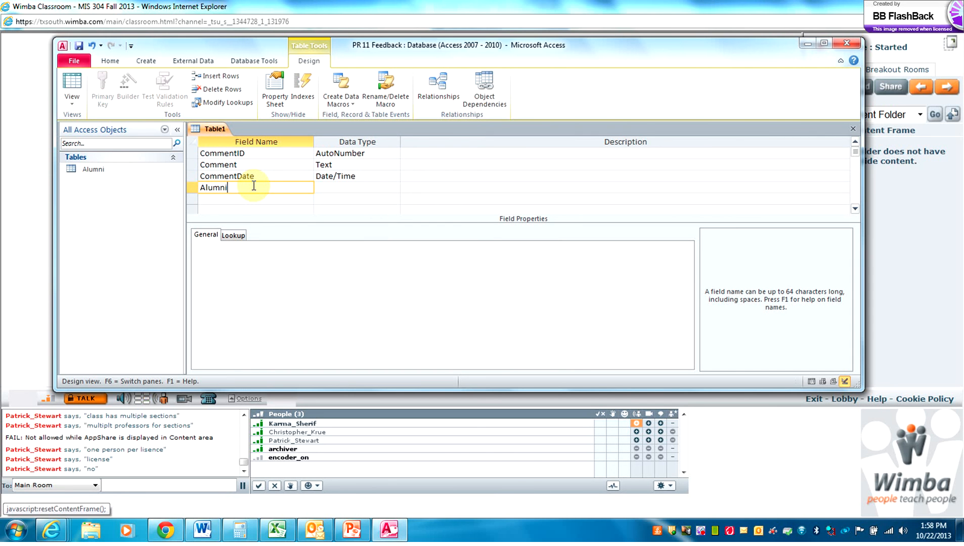
{"action": "key", "text": "Caps_Lock"}
{"action": "type", "text": "ID"}
{"action": "key", "text": "Caps_Lock"}
{"action": "left_click", "coordinate": [346, 191]}
{"action": "left_click", "coordinate": [394, 188]}
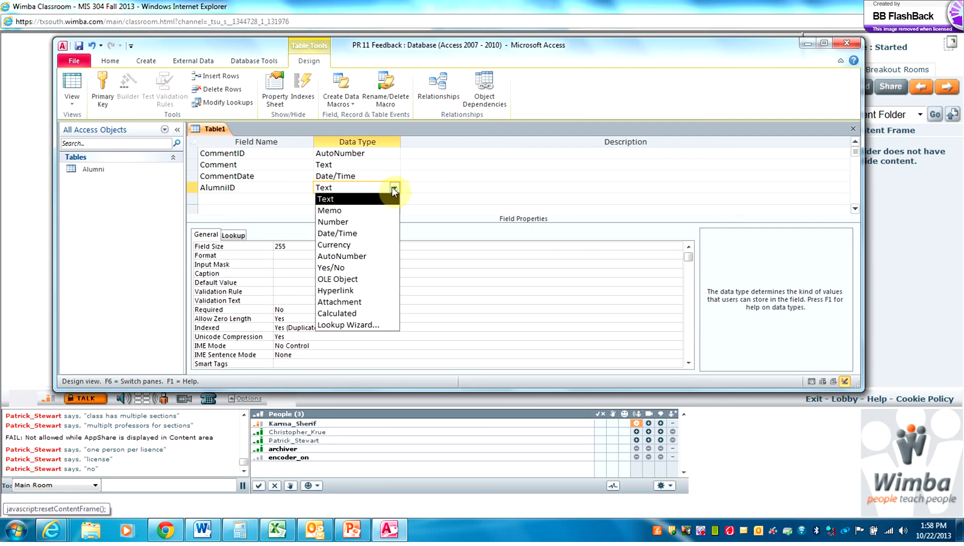
{"action": "left_click", "coordinate": [361, 221]}
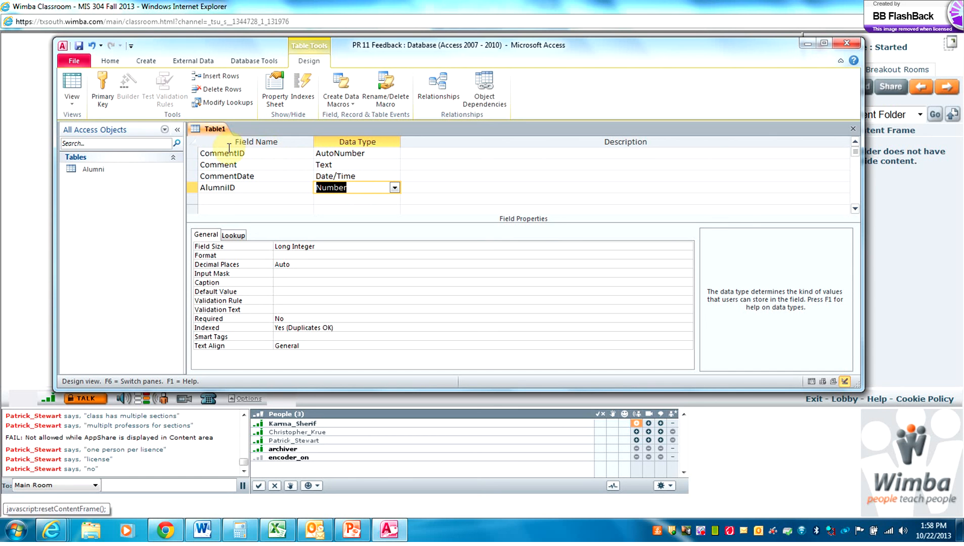
Make CommentID the table's primary key
{"action": "left_click", "coordinate": [193, 154]}
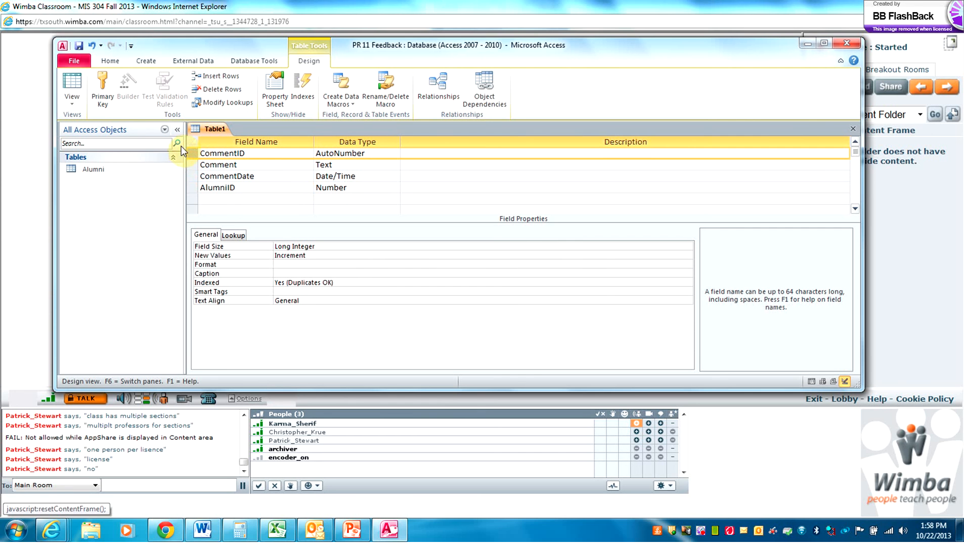
{"action": "left_click", "coordinate": [102, 93]}
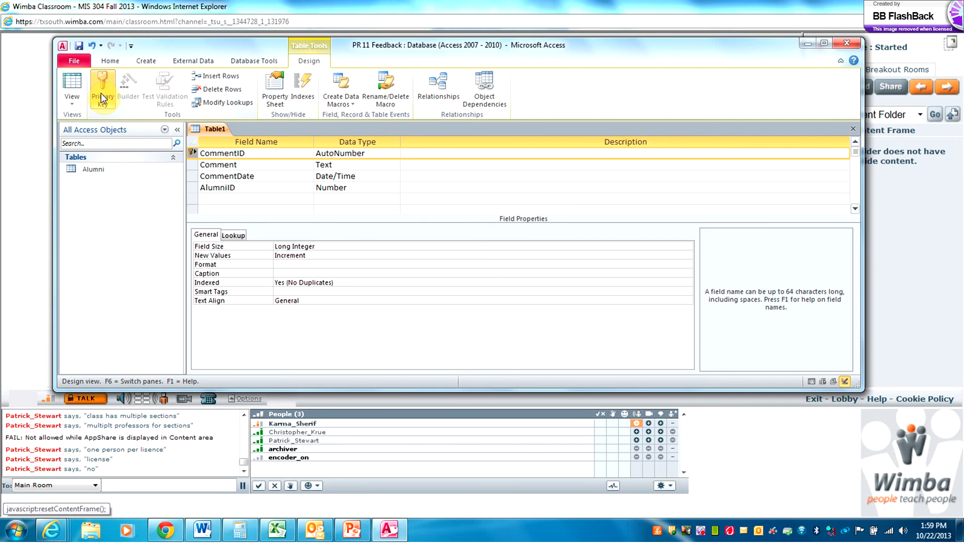
{"action": "left_click", "coordinate": [101, 92]}
Save the table as Comments and close its design view
{"action": "left_click", "coordinate": [79, 47]}
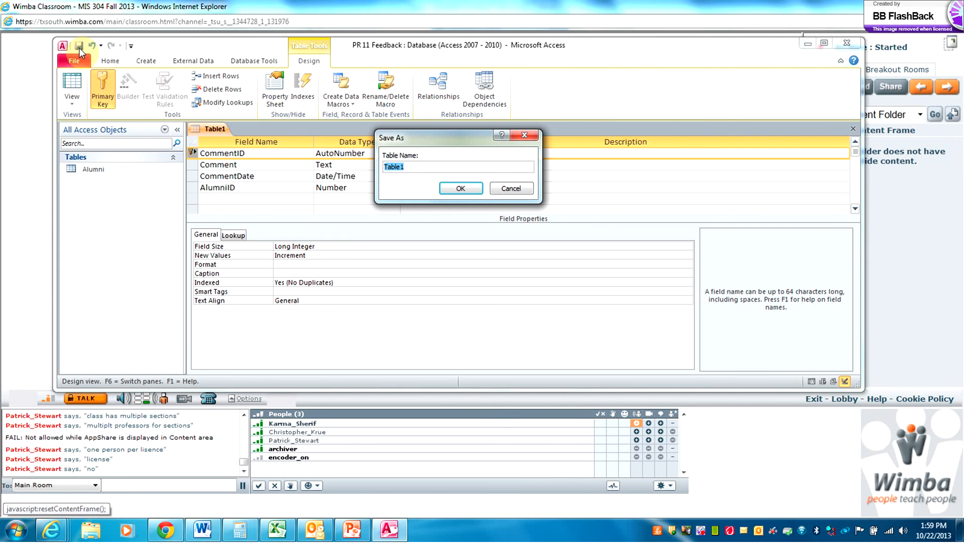
{"action": "type", "text": "Comments"}
{"action": "left_click", "coordinate": [453, 190]}
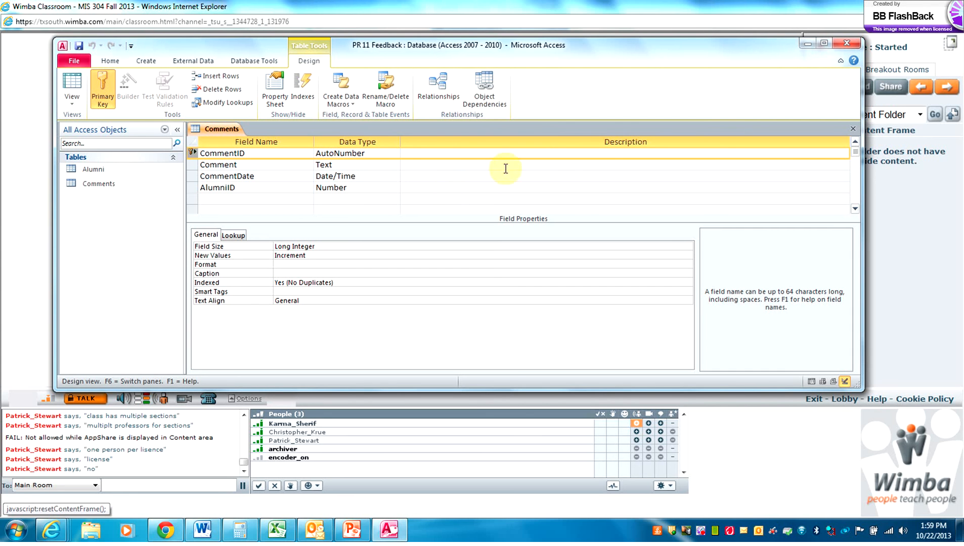
{"action": "left_click", "coordinate": [854, 129]}
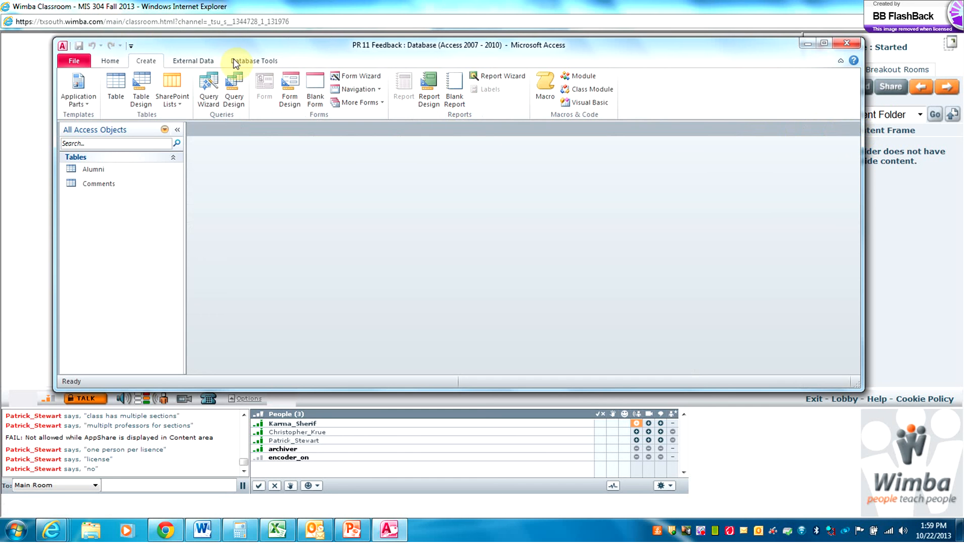
Open the Relationships window and add the Alumni and Comments tables
{"action": "left_click", "coordinate": [248, 59]}
{"action": "left_click", "coordinate": [212, 80]}
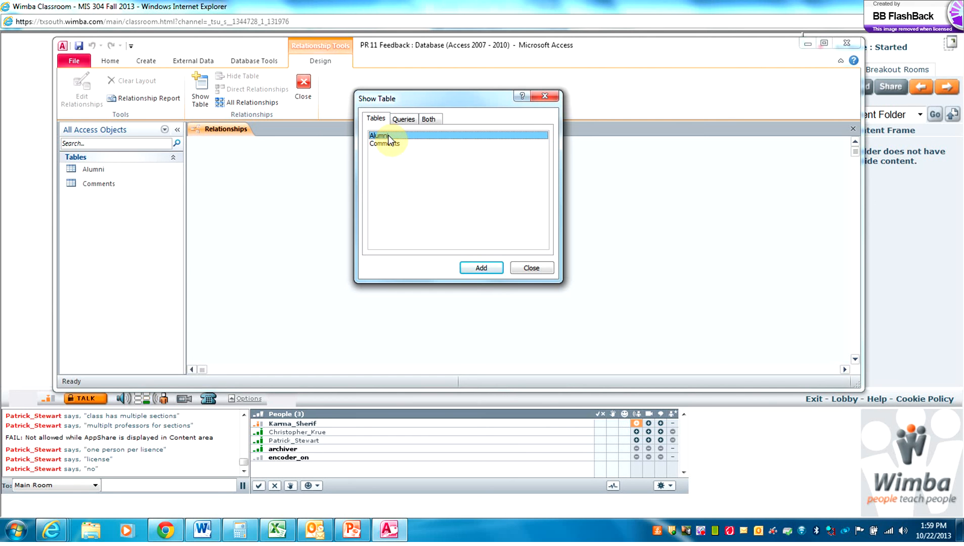
{"action": "left_click", "coordinate": [386, 146], "text": "shift"}
{"action": "left_click", "coordinate": [482, 268]}
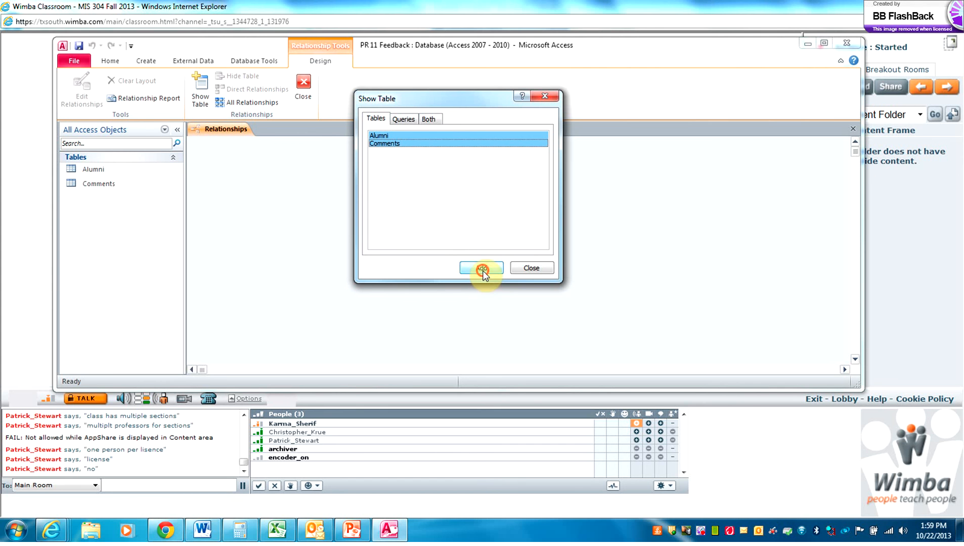
{"action": "left_click", "coordinate": [523, 269]}
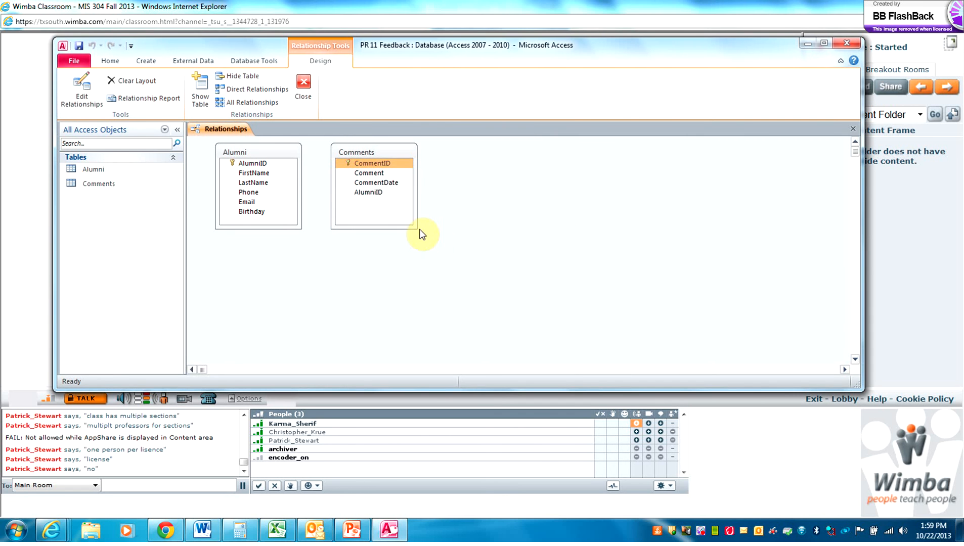
Spread the two table boxes apart and drag Alumni's AlumniID toward Comments
{"action": "left_click_drag", "start_coordinate": [381, 151], "coordinate": [446, 153]}
{"action": "left_click_drag", "start_coordinate": [523, 167], "coordinate": [549, 161]}
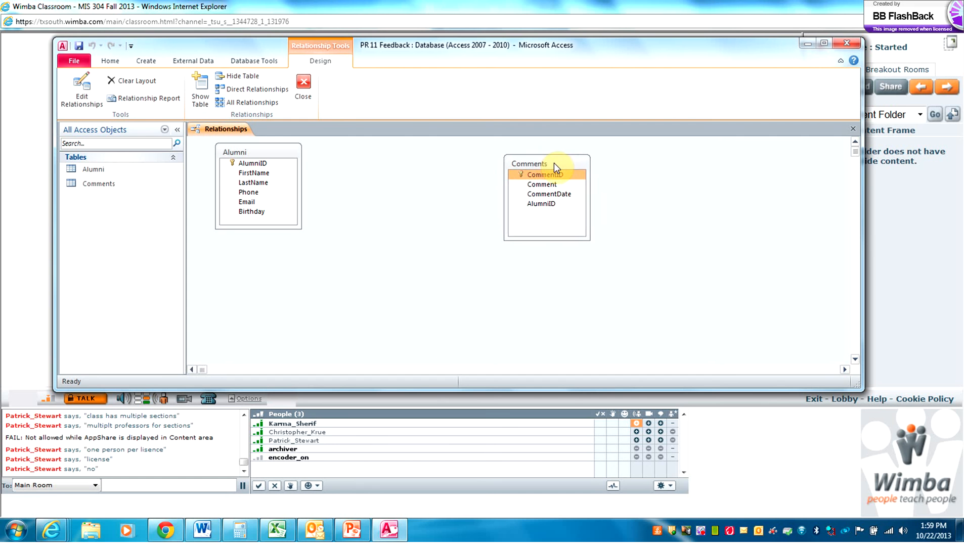
{"action": "left_click_drag", "start_coordinate": [279, 151], "coordinate": [377, 160]}
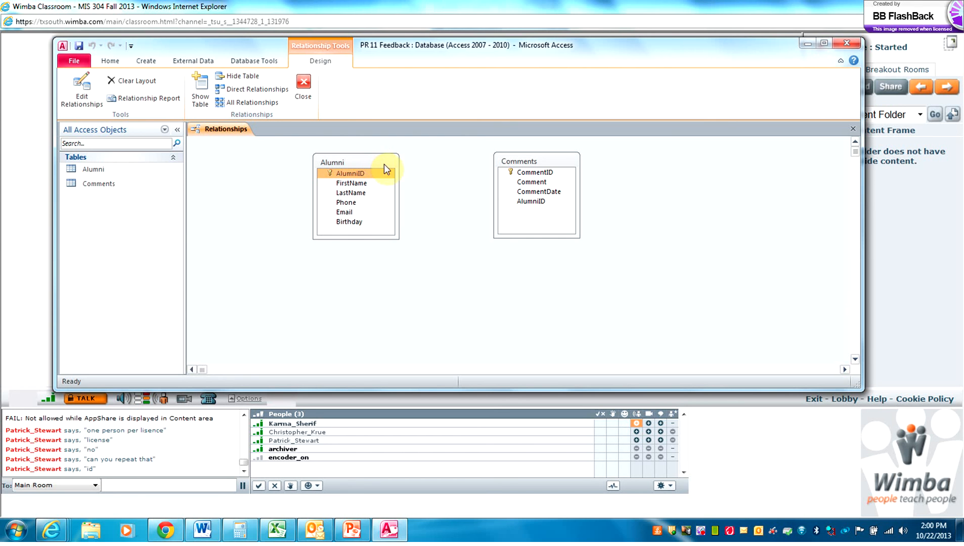
{"action": "left_click", "coordinate": [376, 175]}
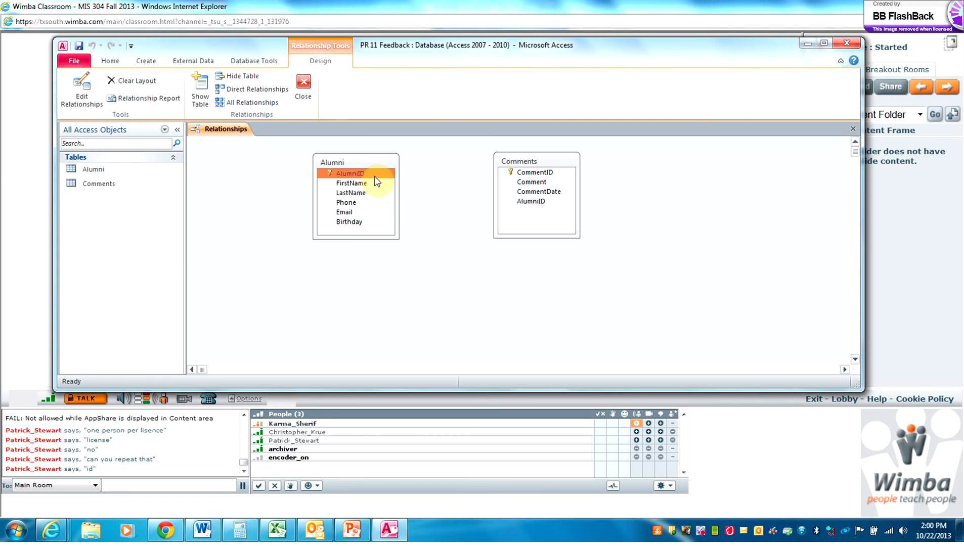
{"action": "left_click_drag", "start_coordinate": [374, 176], "coordinate": [524, 207]}
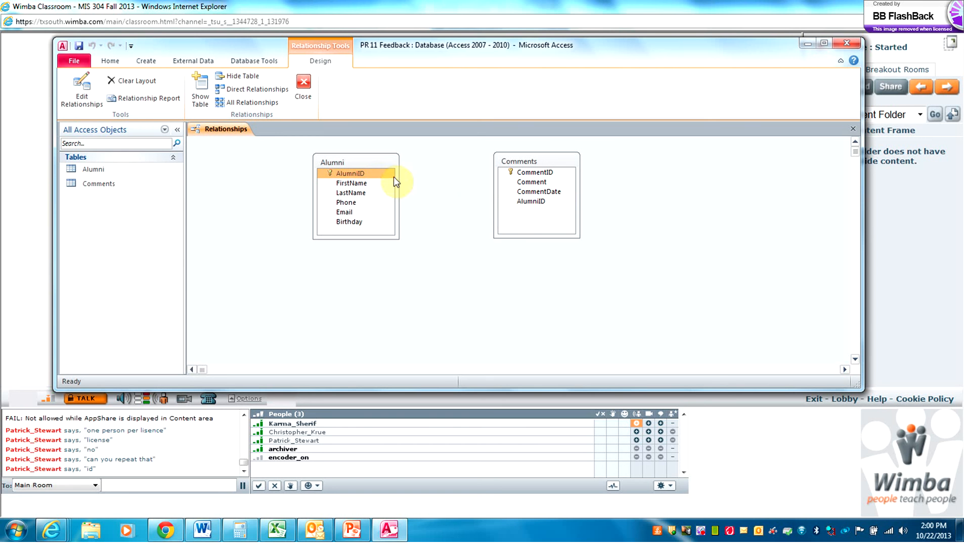
{"action": "left_click", "coordinate": [365, 173]}
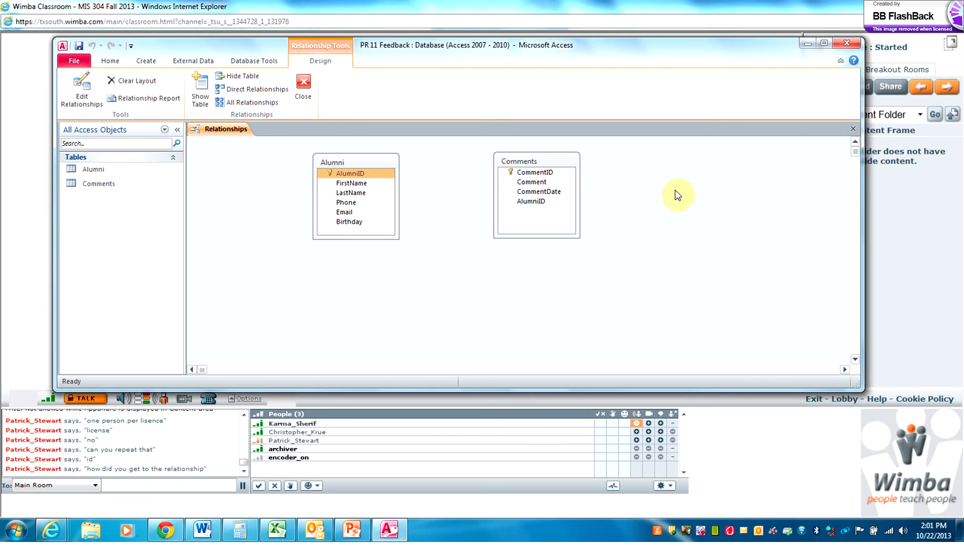
Close Relationships saving the layout, then reopen it showing Alumni and Comments
{"action": "left_click", "coordinate": [851, 130]}
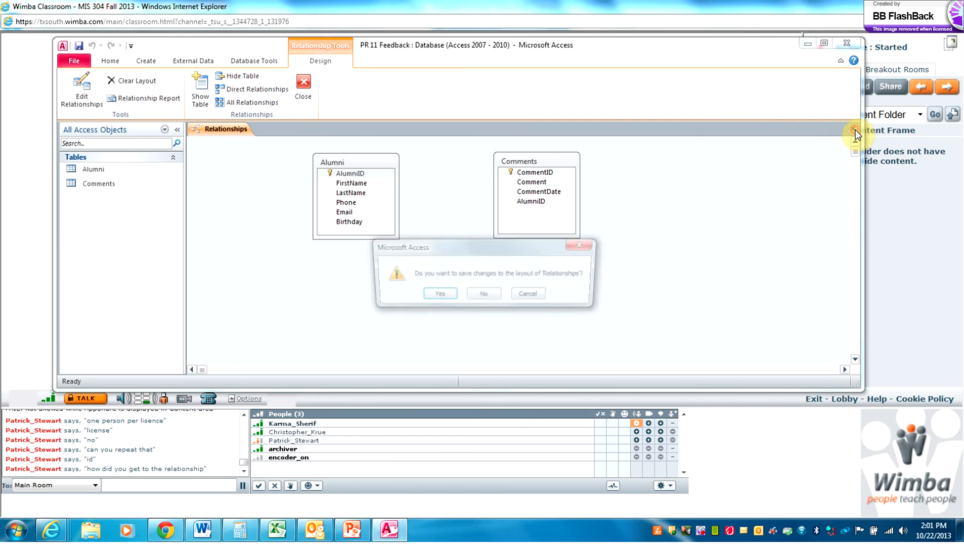
{"action": "left_click", "coordinate": [436, 298]}
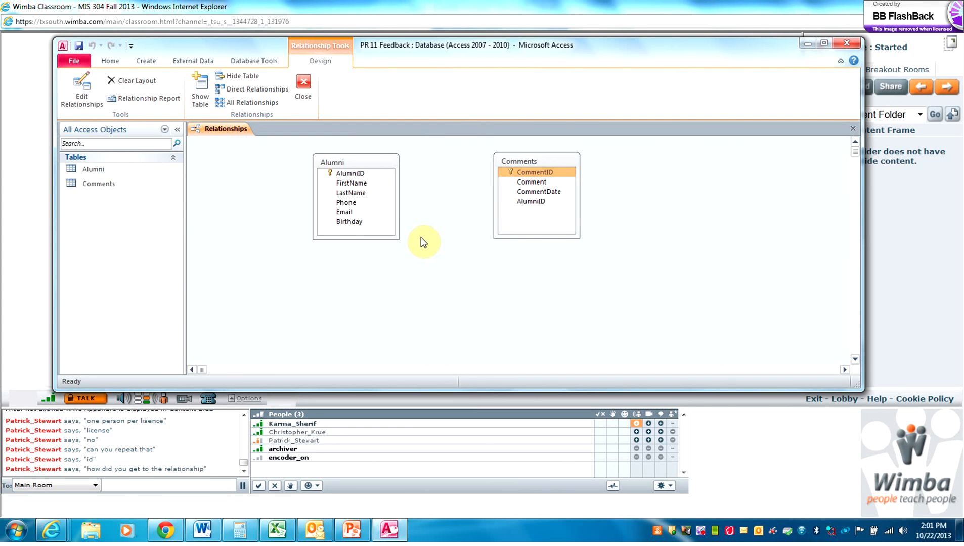
{"action": "left_click", "coordinate": [197, 94]}
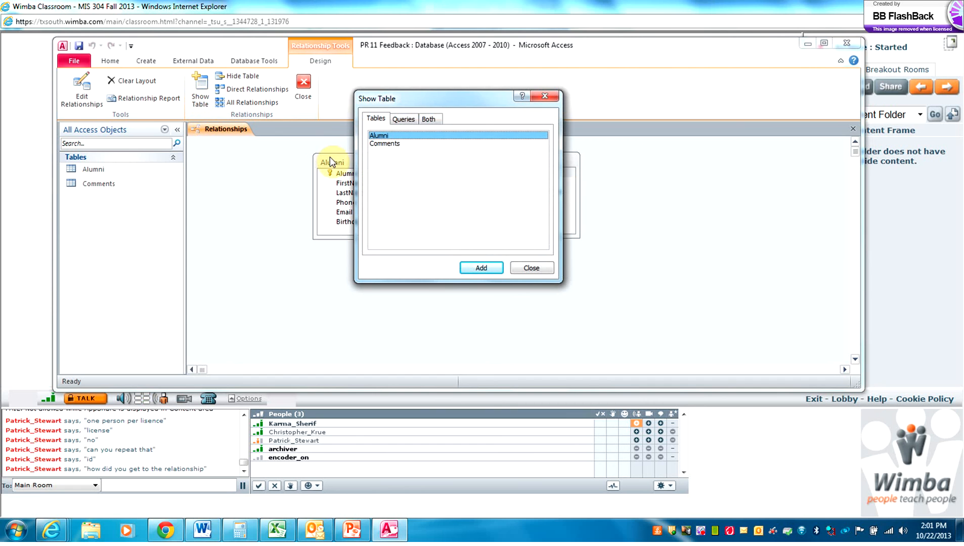
{"action": "left_click", "coordinate": [397, 145], "text": "shift"}
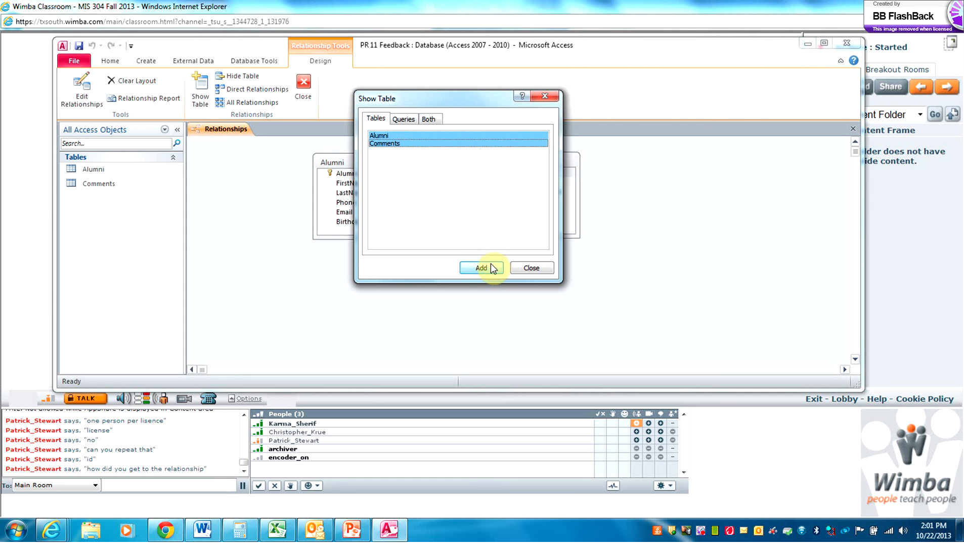
{"action": "left_click", "coordinate": [551, 271]}
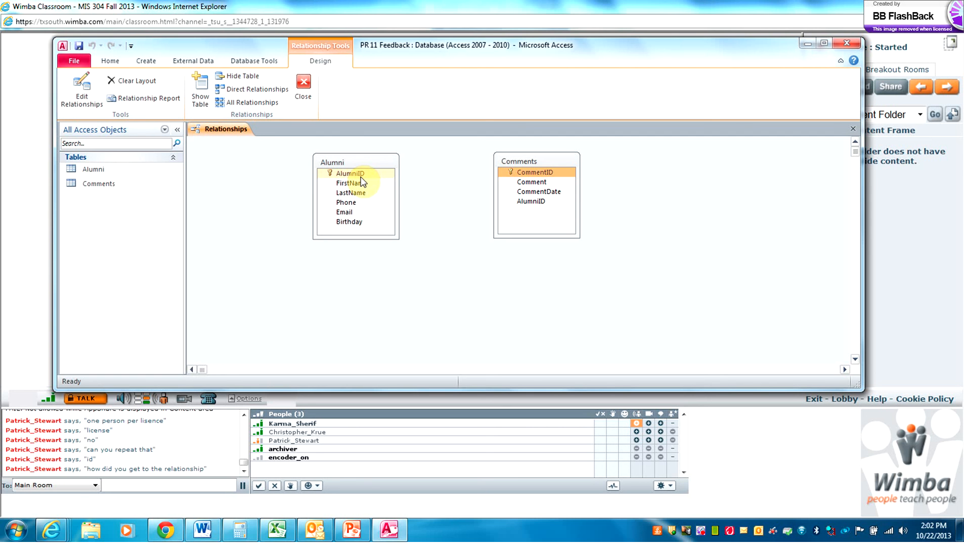
Join AlumniID from Alumni to Comments with referential integrity, cascade update and cascade delete
{"action": "left_click_drag", "start_coordinate": [360, 176], "coordinate": [535, 203]}
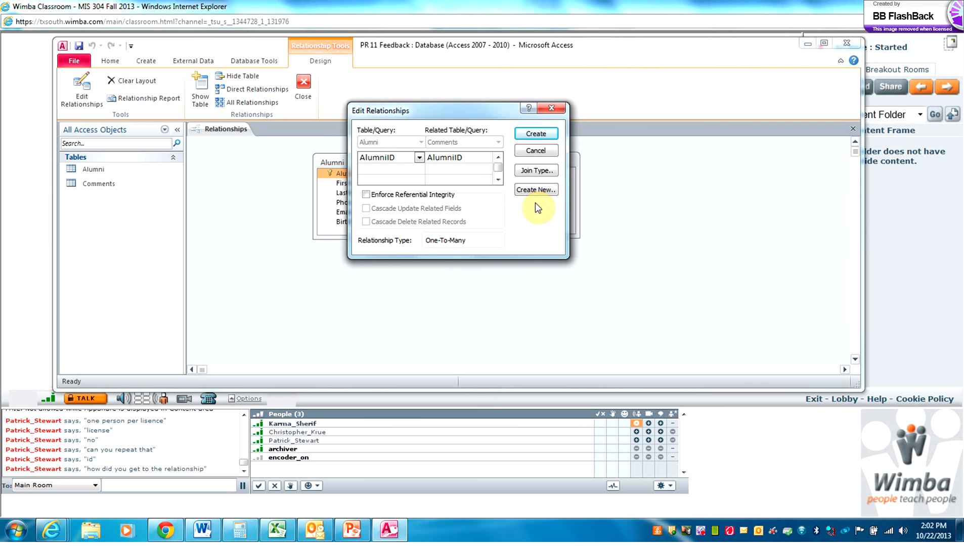
{"action": "left_click", "coordinate": [367, 196]}
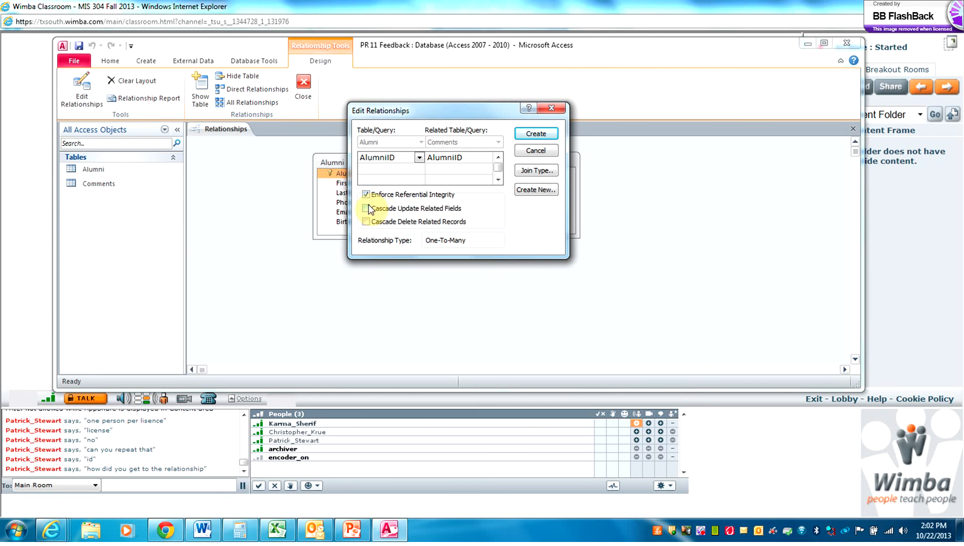
{"action": "left_click", "coordinate": [366, 210]}
{"action": "left_click", "coordinate": [366, 223]}
{"action": "left_click", "coordinate": [539, 134]}
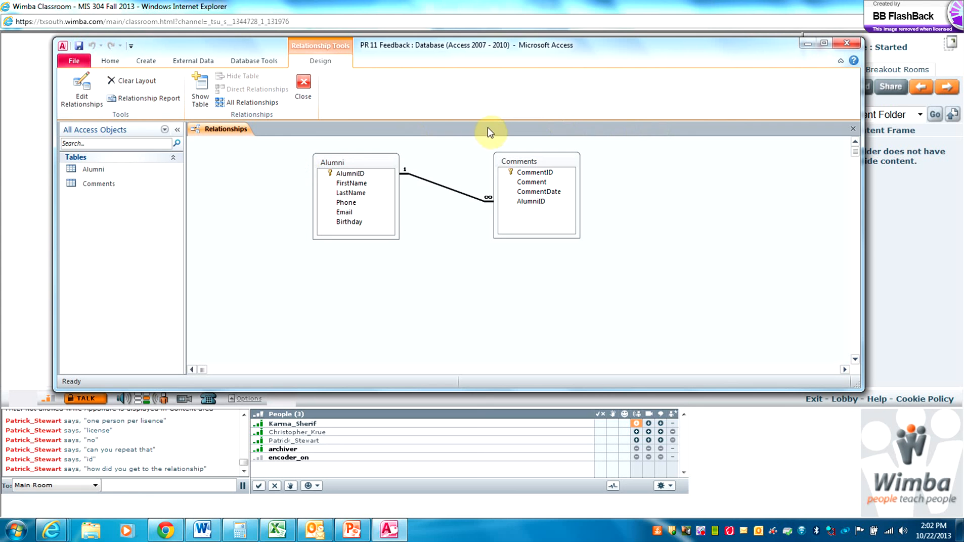
Close Relationships, open the Alumni datasheet and expand alumnus 1's comments
{"action": "left_click", "coordinate": [855, 127]}
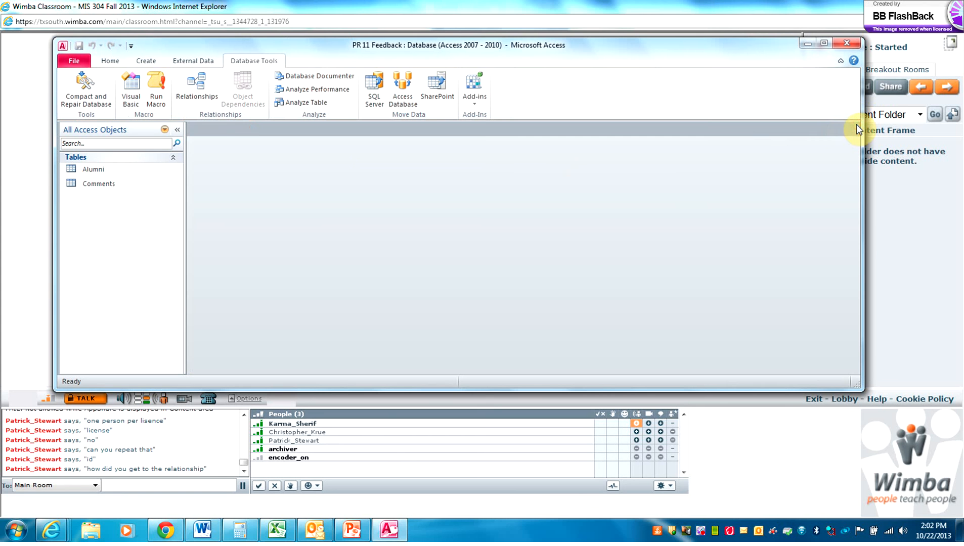
{"action": "double_click", "coordinate": [96, 171]}
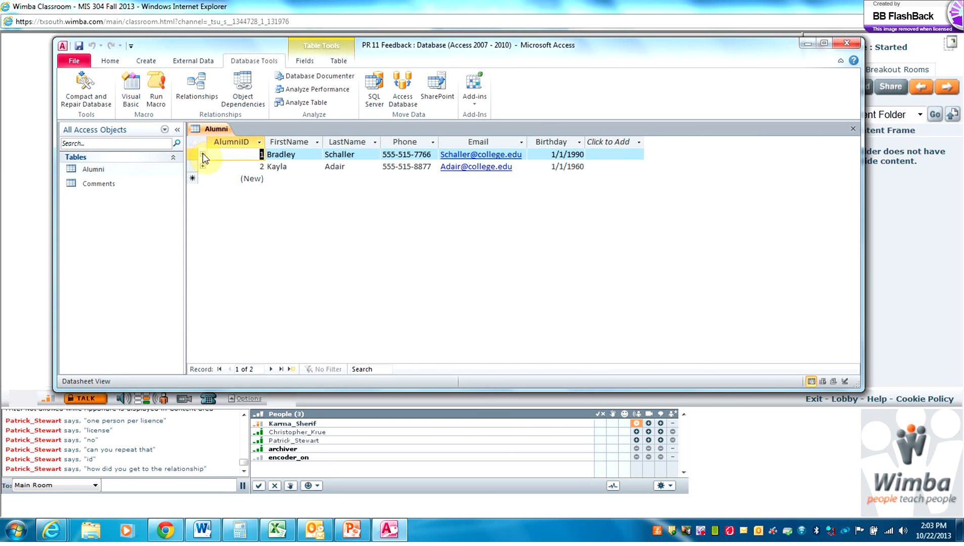
{"action": "left_click", "coordinate": [203, 156]}
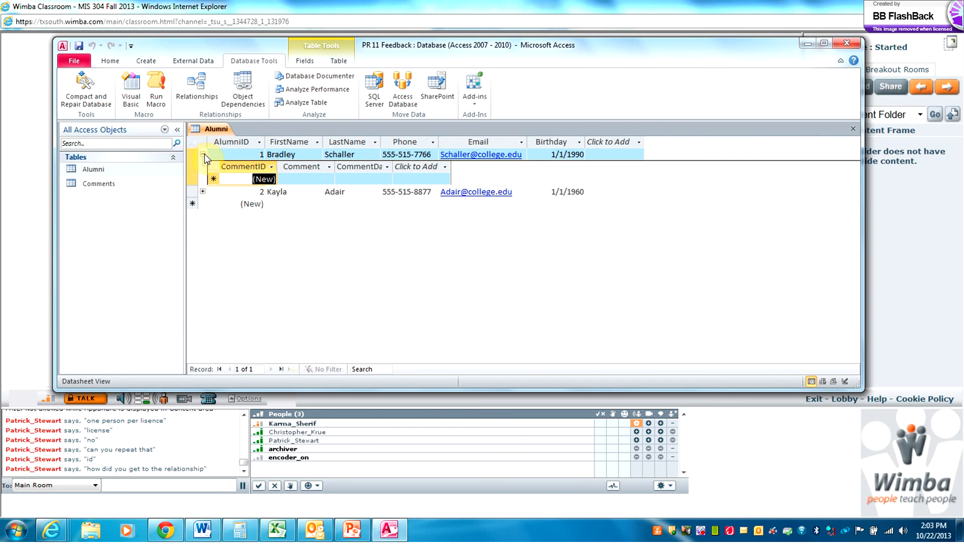
{"action": "left_click", "coordinate": [308, 179]}
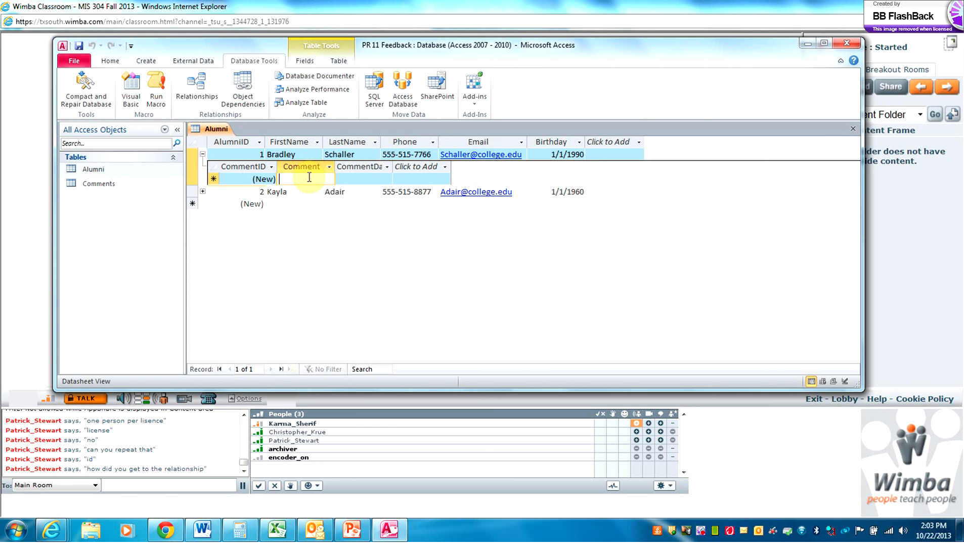
Add the comment 'My Excel Class is very helpful in the real word' dated 1/10/2013
{"action": "type", "text": "M"}
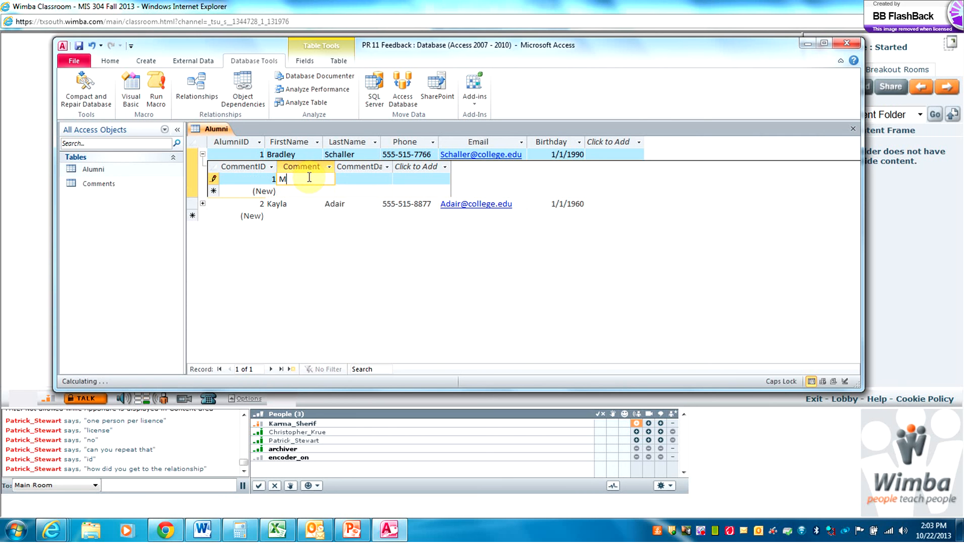
{"action": "type", "text": "y Excel Cl"}
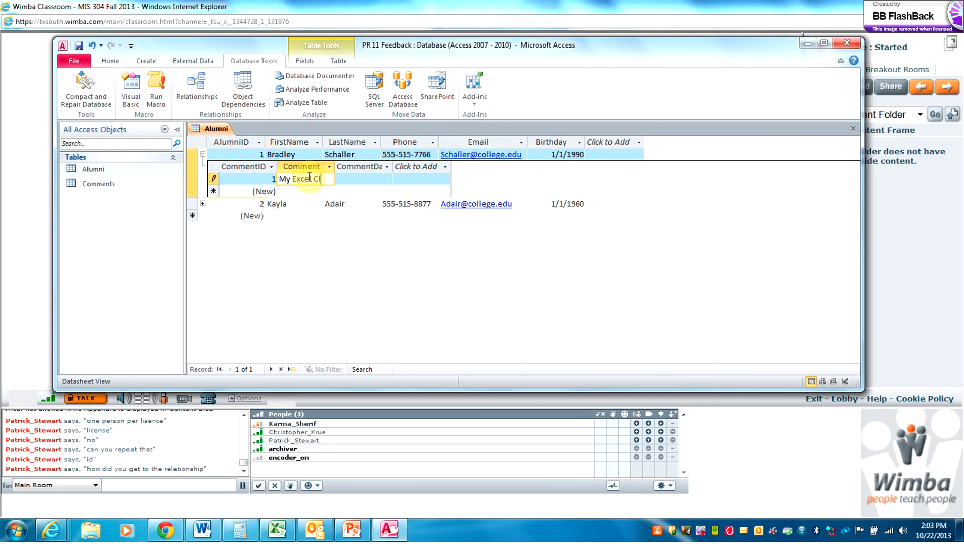
{"action": "type", "text": "ass is "}
{"action": "type", "text": "very help"}
{"action": "type", "text": "ful in"}
{"action": "type", "text": " the real "}
{"action": "type", "text": "word"}
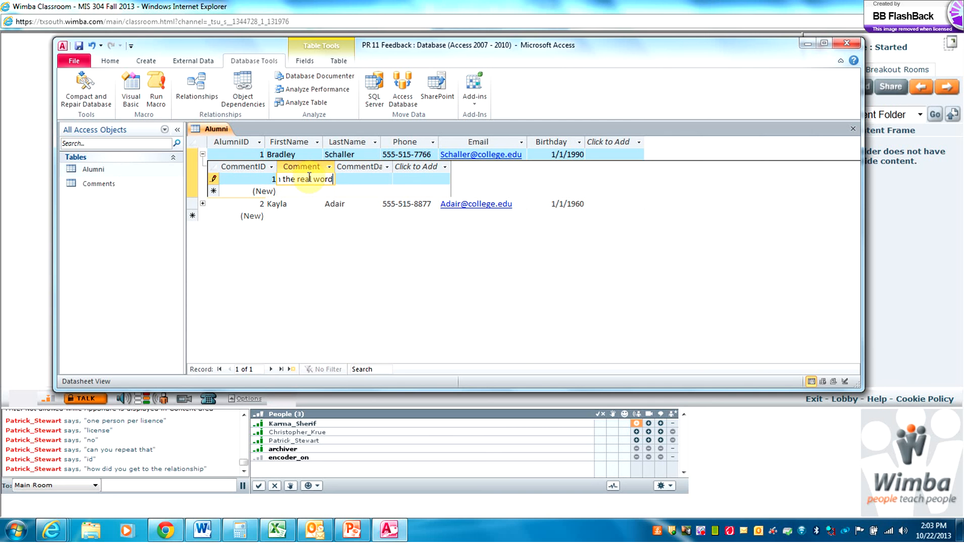
{"action": "key", "text": "Tab"}
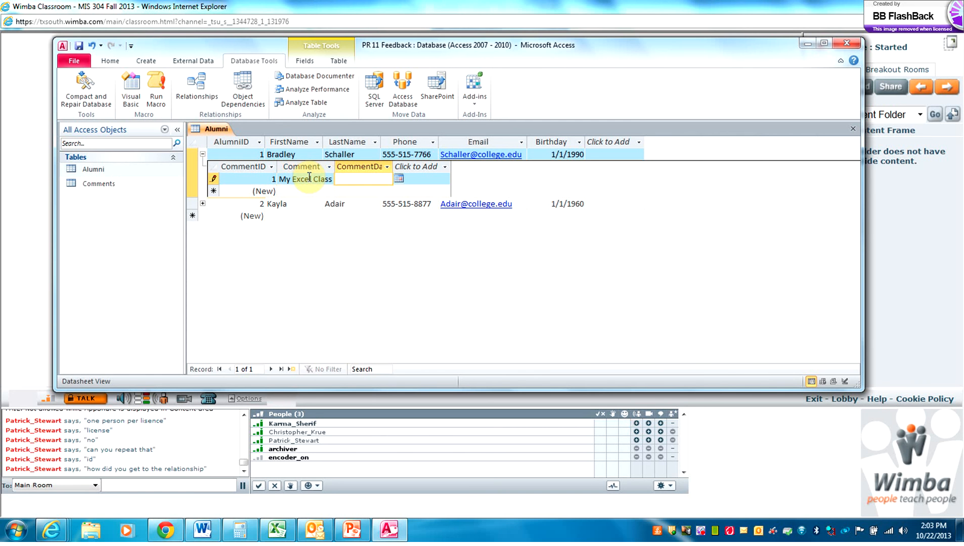
{"action": "left_click", "coordinate": [407, 181]}
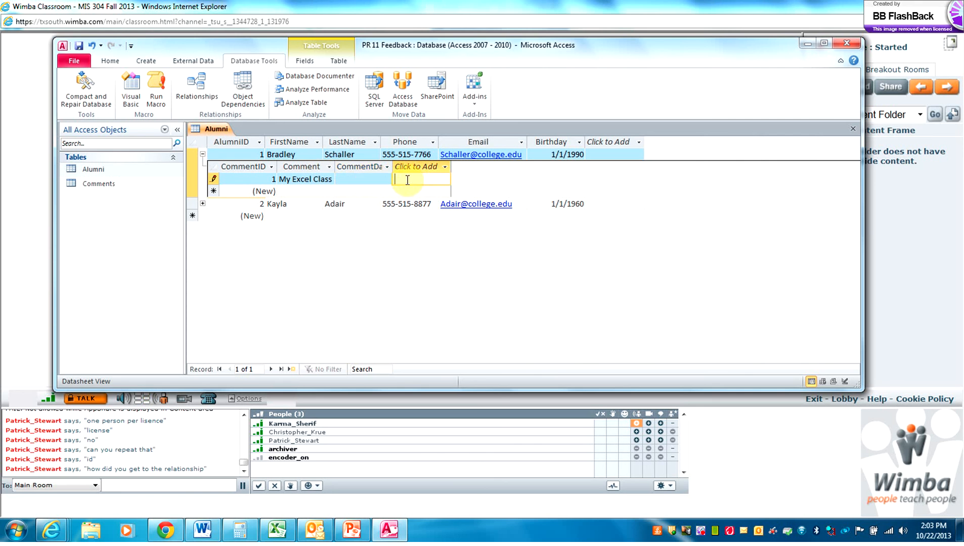
{"action": "left_click", "coordinate": [368, 180]}
{"action": "type", "text": "1/"}
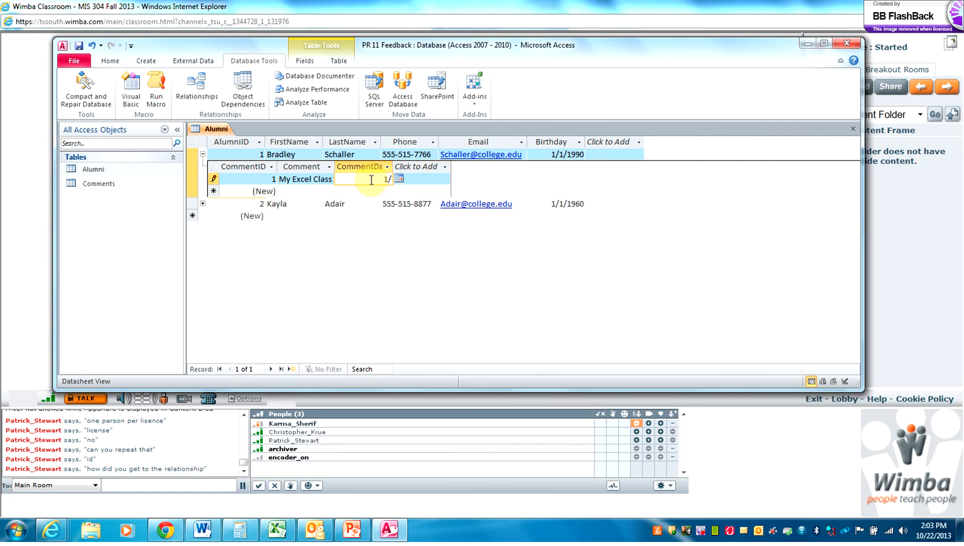
{"action": "type", "text": "10/2013"}
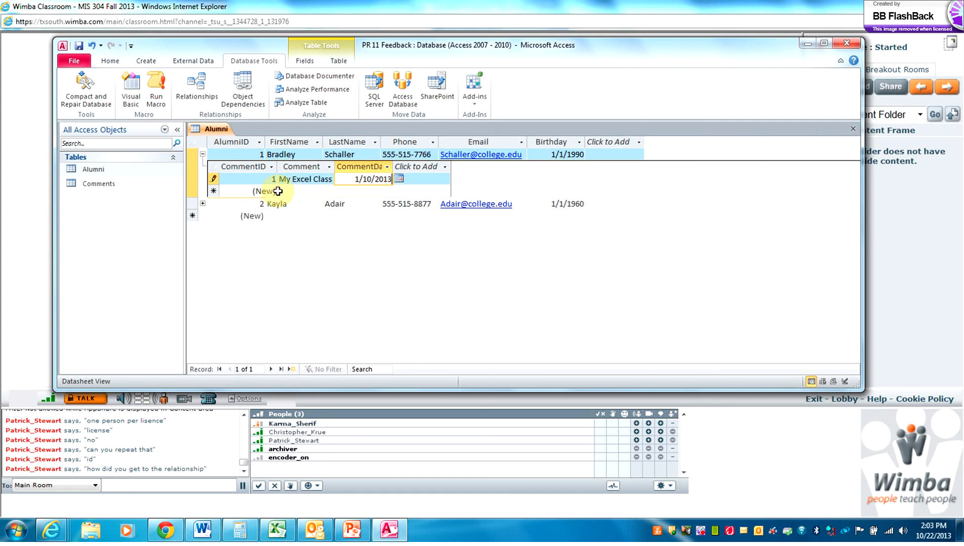
{"action": "left_click", "coordinate": [294, 192]}
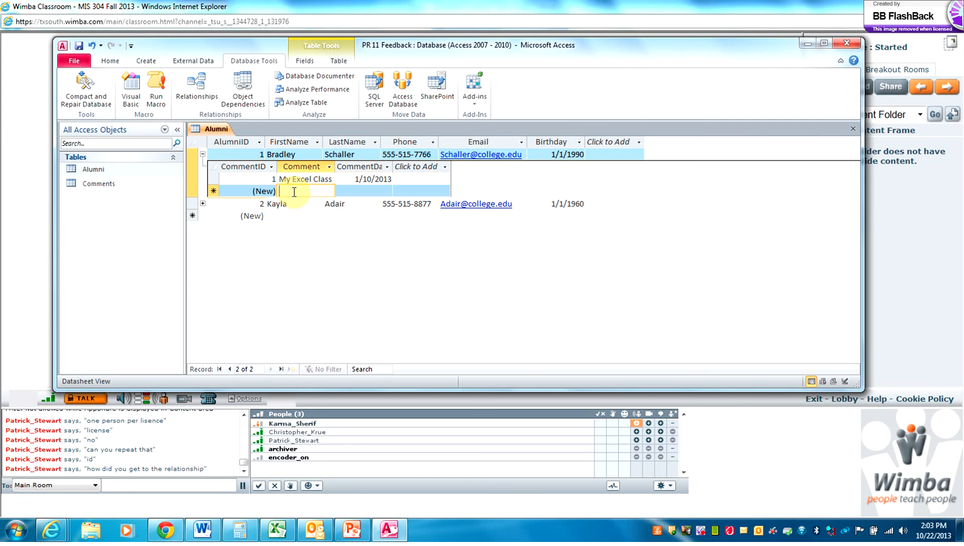
Autofit the Comment and CommentDate columns and type 'Looking forward to the Homecoming Party'
{"action": "double_click", "coordinate": [334, 166]}
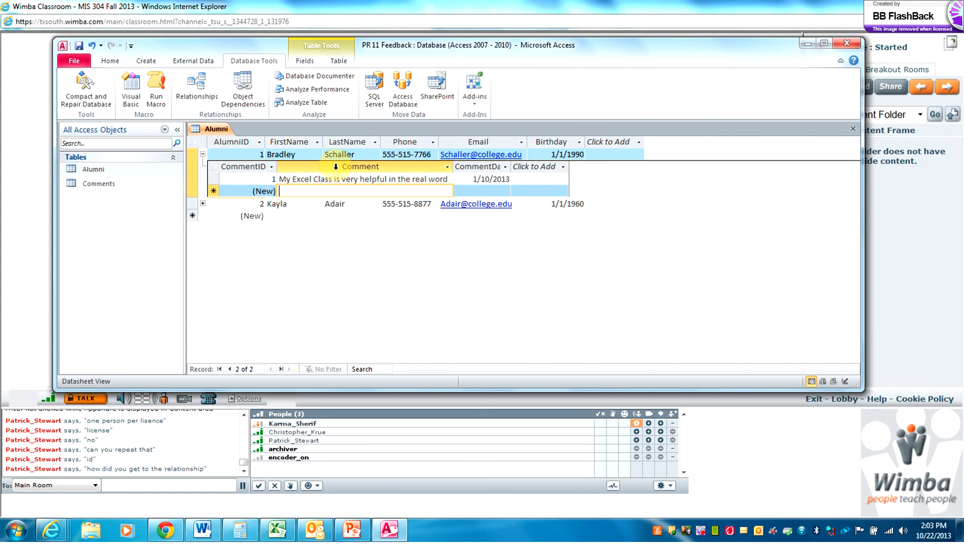
{"action": "double_click", "coordinate": [510, 164]}
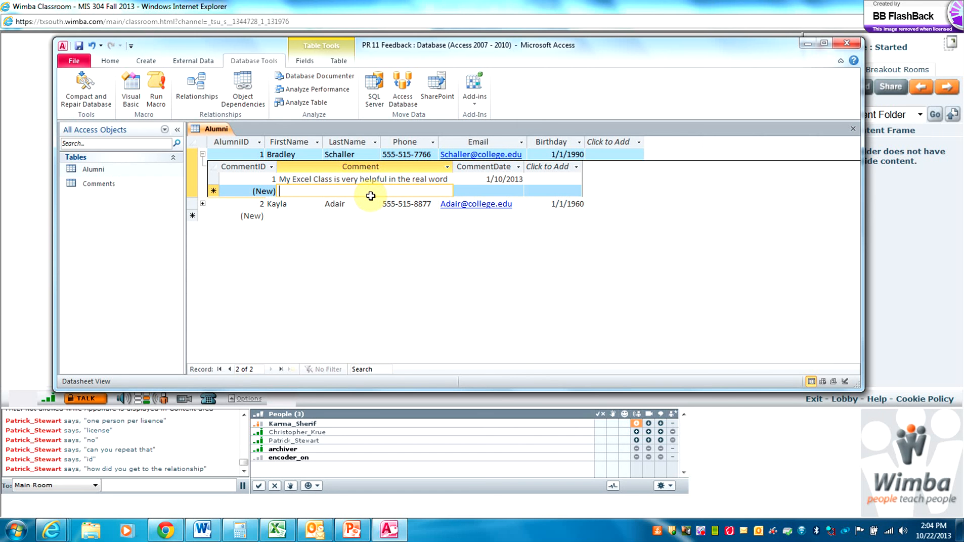
{"action": "key", "text": "Caps_Lock"}
{"action": "type", "text": "L"}
{"action": "key", "text": "Caps_Lock"}
{"action": "type", "text": "ooking"}
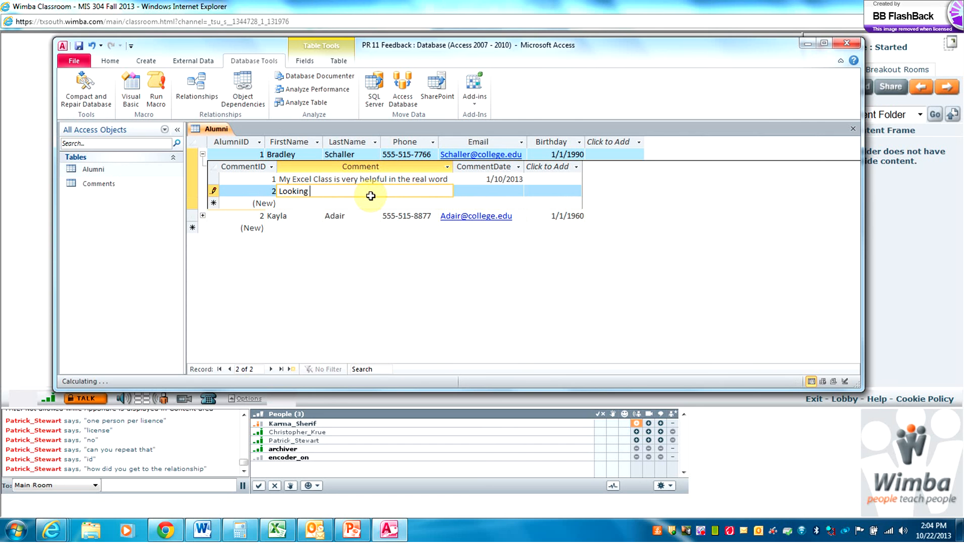
{"action": "type", "text": " forward to the"}
{"action": "key", "text": "Caps_Lock"}
{"action": "type", "text": "H"}
{"action": "key", "text": "Caps_Lock"}
{"action": "type", "text": "omecoming"}
{"action": "key", "text": "Caps_Lock"}
{"action": "type", "text": "P"}
{"action": "key", "text": "Caps_Lock"}
{"action": "type", "text": "arty"}
Date the comment 9/1/2013 and collapse alumnus 1's comments subdatasheet
{"action": "left_click", "coordinate": [481, 194]}
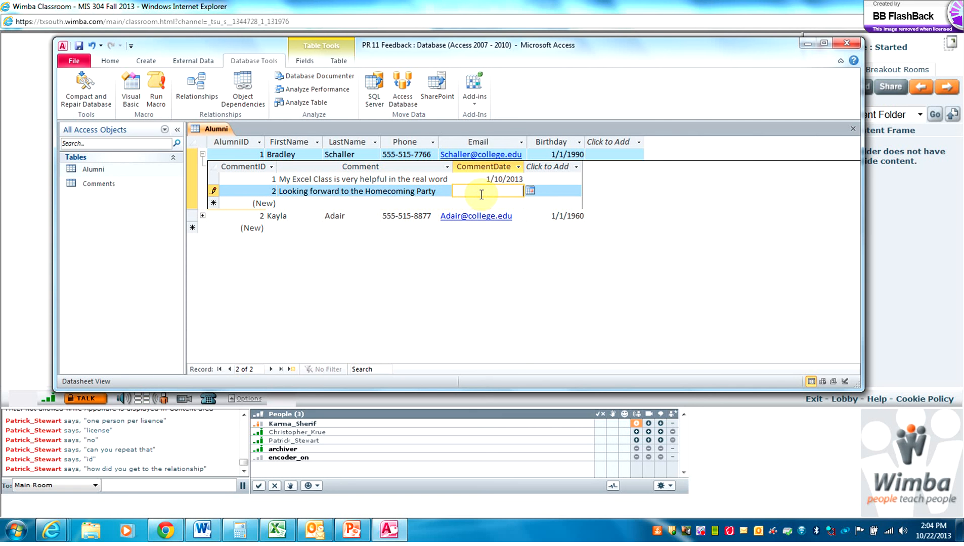
{"action": "type", "text": "9/1/2013"}
{"action": "left_click", "coordinate": [203, 154]}
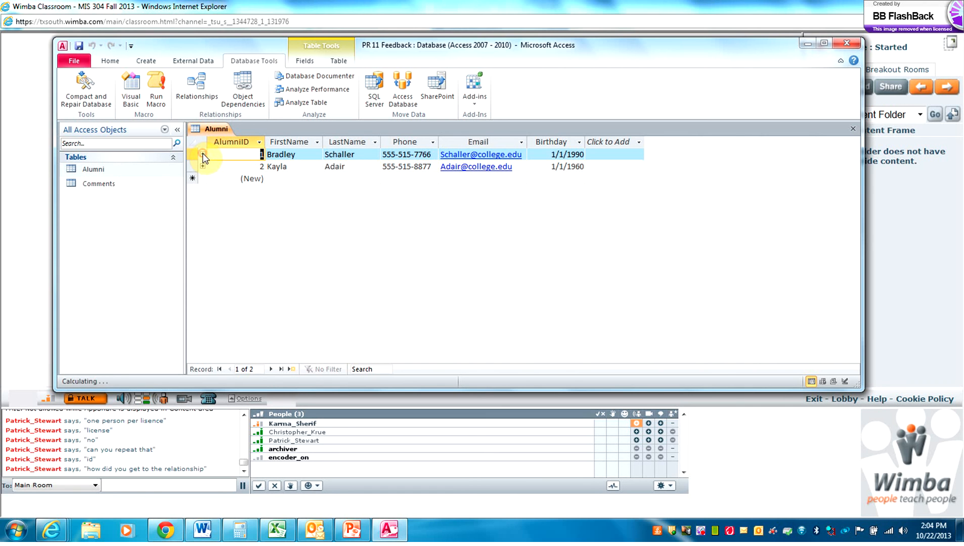
{"action": "left_click", "coordinate": [202, 154]}
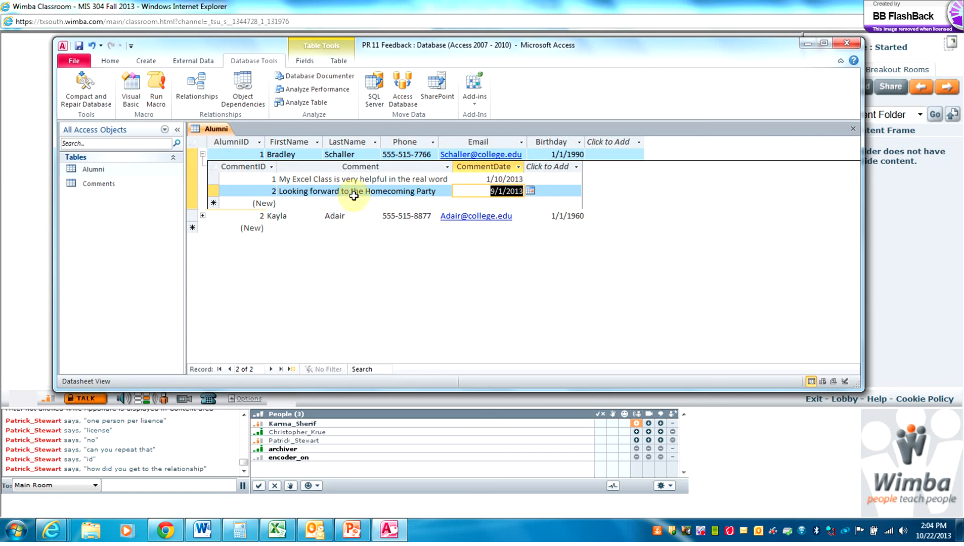
{"action": "left_click", "coordinate": [202, 154]}
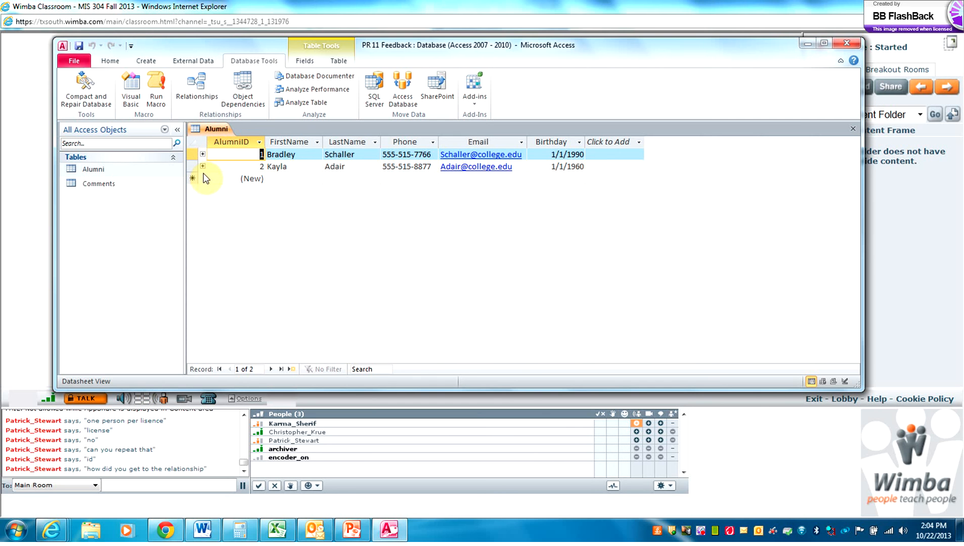
Add 'The last Alumni Newsletter was excellent!' dated 8/1/2013 for alumnus 2
{"action": "left_click", "coordinate": [203, 167]}
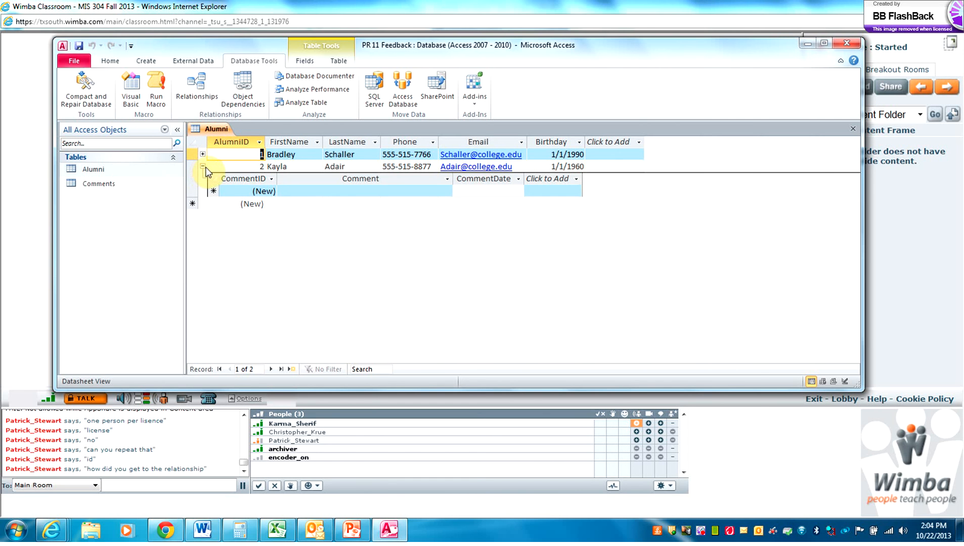
{"action": "left_click", "coordinate": [300, 196]}
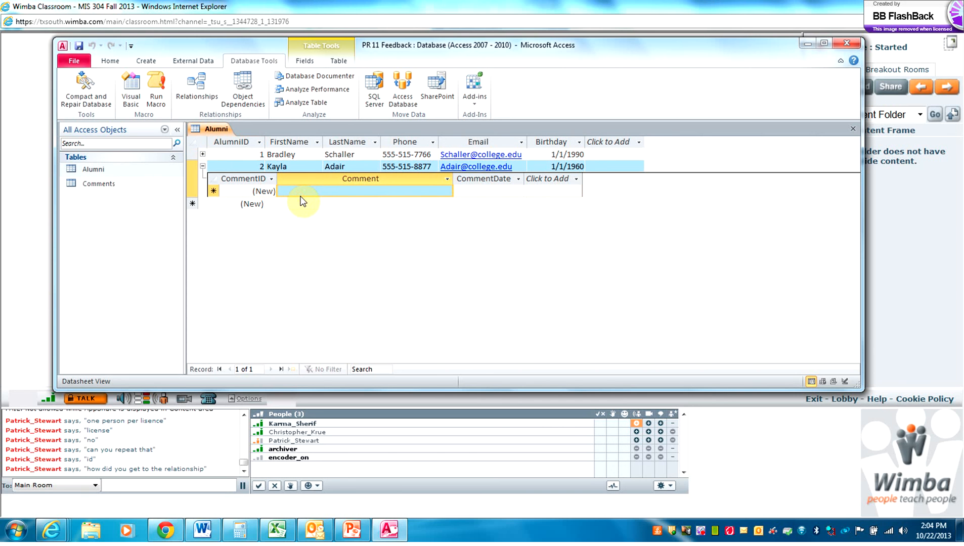
{"action": "type", "text": "Th"}
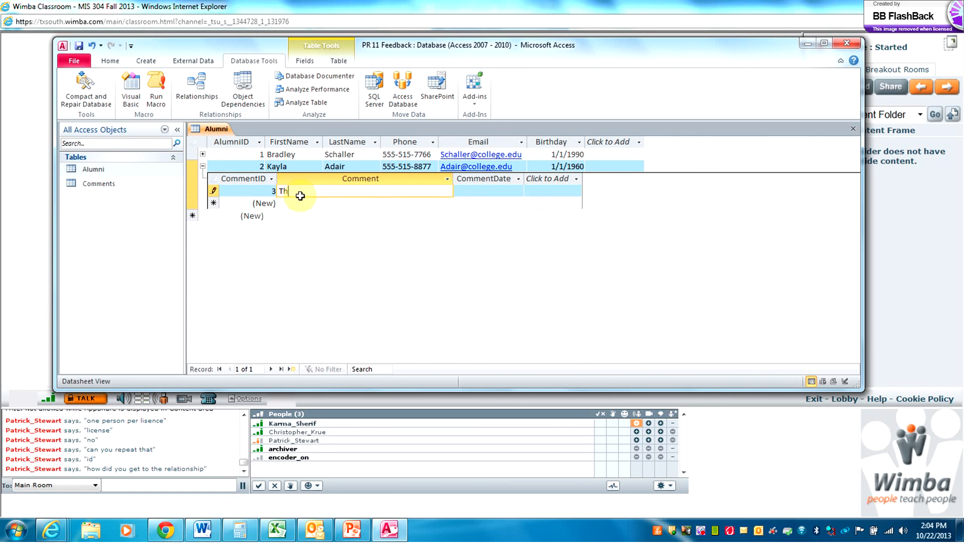
{"action": "type", "text": "e last"}
{"action": "type", "text": " Alumn"}
{"action": "type", "text": "i News"}
{"action": "type", "text": "letter "}
{"action": "type", "text": "was "}
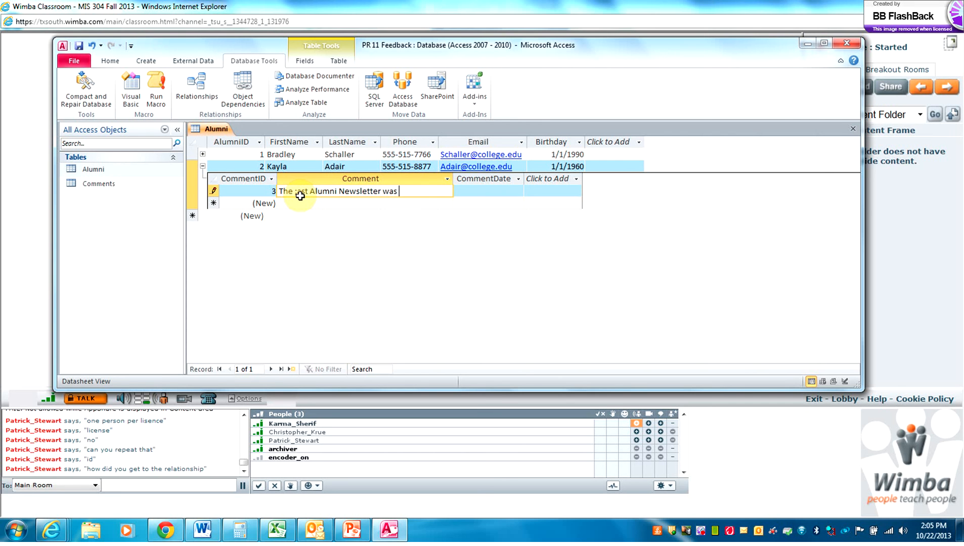
{"action": "type", "text": "excellent!"}
{"action": "left_click", "coordinate": [299, 203]}
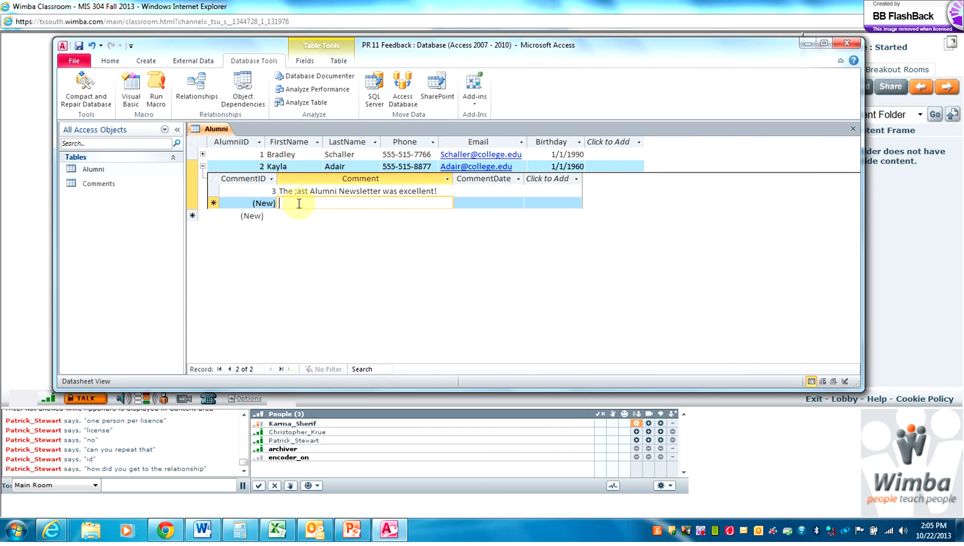
{"action": "left_click", "coordinate": [462, 191]}
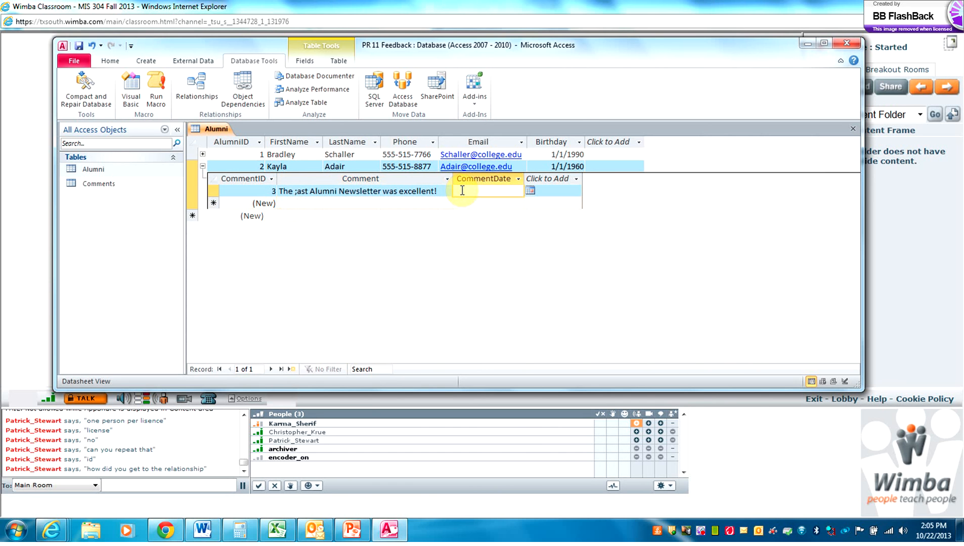
{"action": "type", "text": "8/1/2013"}
Fix the ;ast typo and add 'Is there an Alumni Group in Boston?' dated 9/1/2013
{"action": "left_click", "coordinate": [300, 190]}
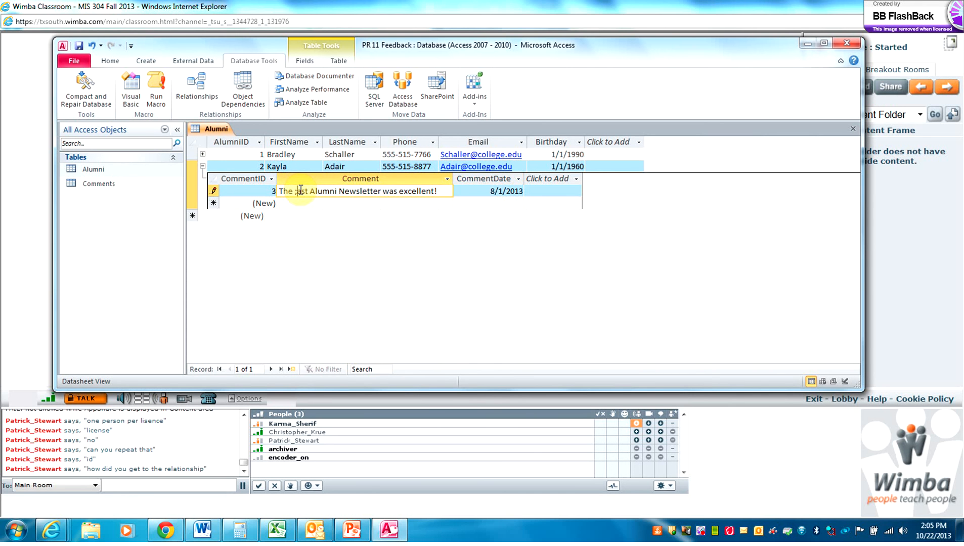
{"action": "key", "text": "BackSpace"}
{"action": "type", "text": "l"}
{"action": "left_click", "coordinate": [292, 204]}
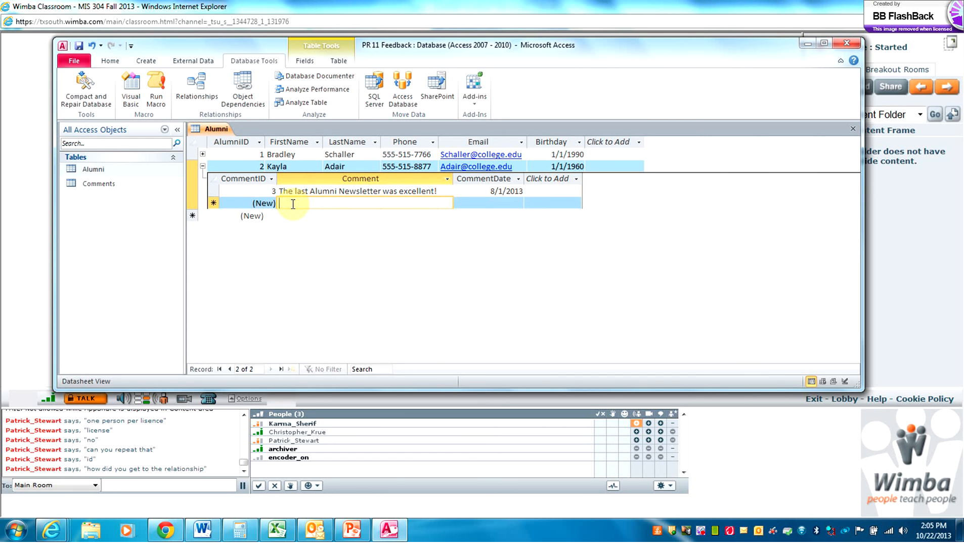
{"action": "type", "text": "Is "}
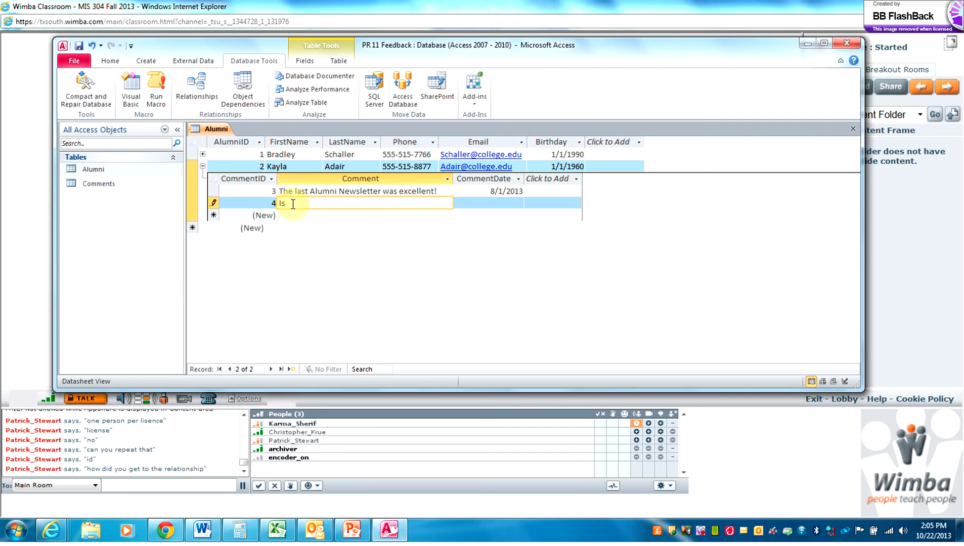
{"action": "type", "text": "there an Alumni Group in Bo"}
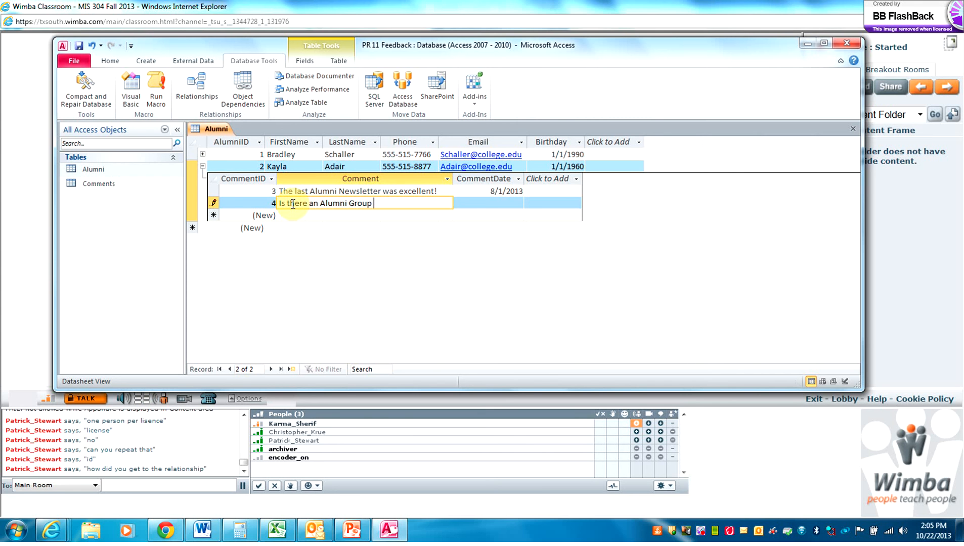
{"action": "type", "text": "ston?"}
{"action": "left_click", "coordinate": [485, 206]}
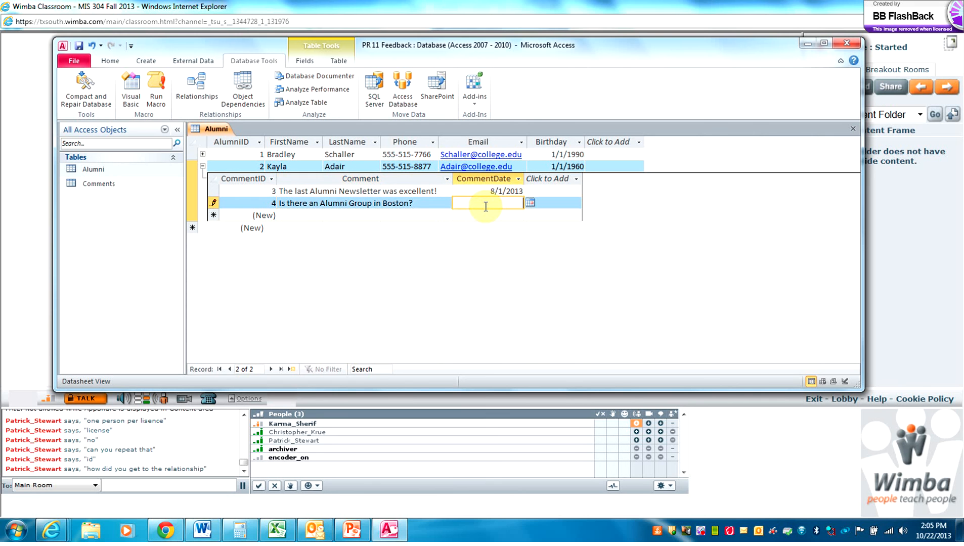
{"action": "type", "text": "9/1/2013"}
Collapse the Comments subdatasheet under AlumniID 2, leaving just the two Alumni rows visible
{"action": "left_click", "coordinate": [202, 166]}
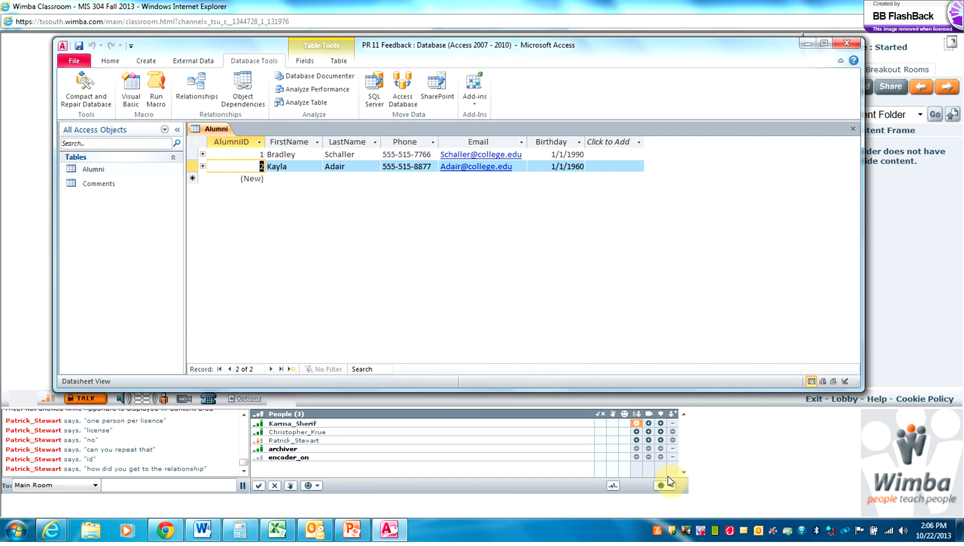
{"action": "left_click", "coordinate": [701, 531]}
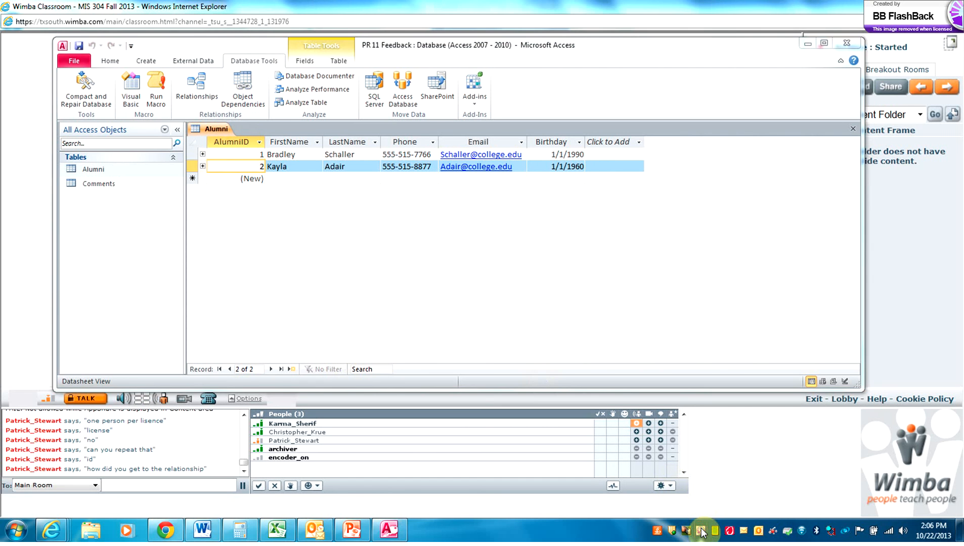
{"action": "right_click", "coordinate": [701, 530]}
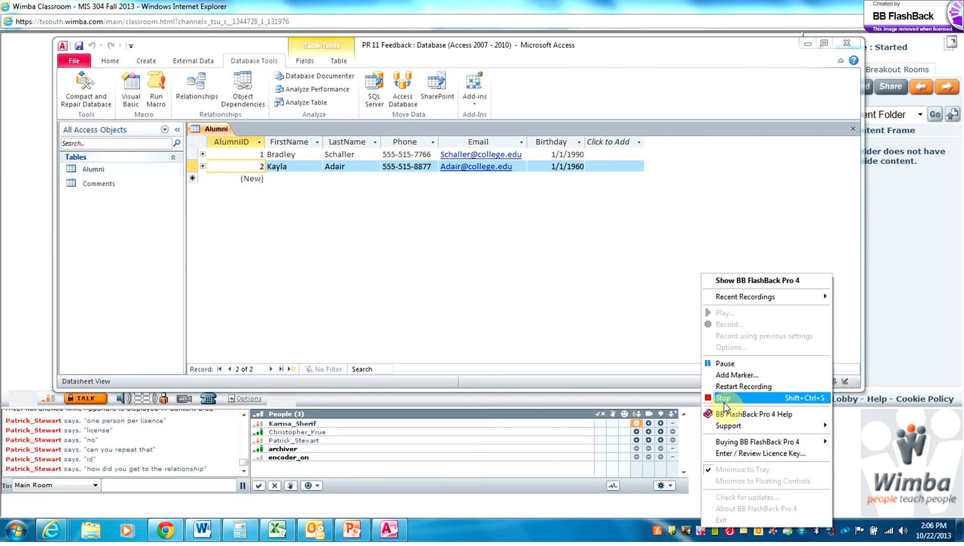